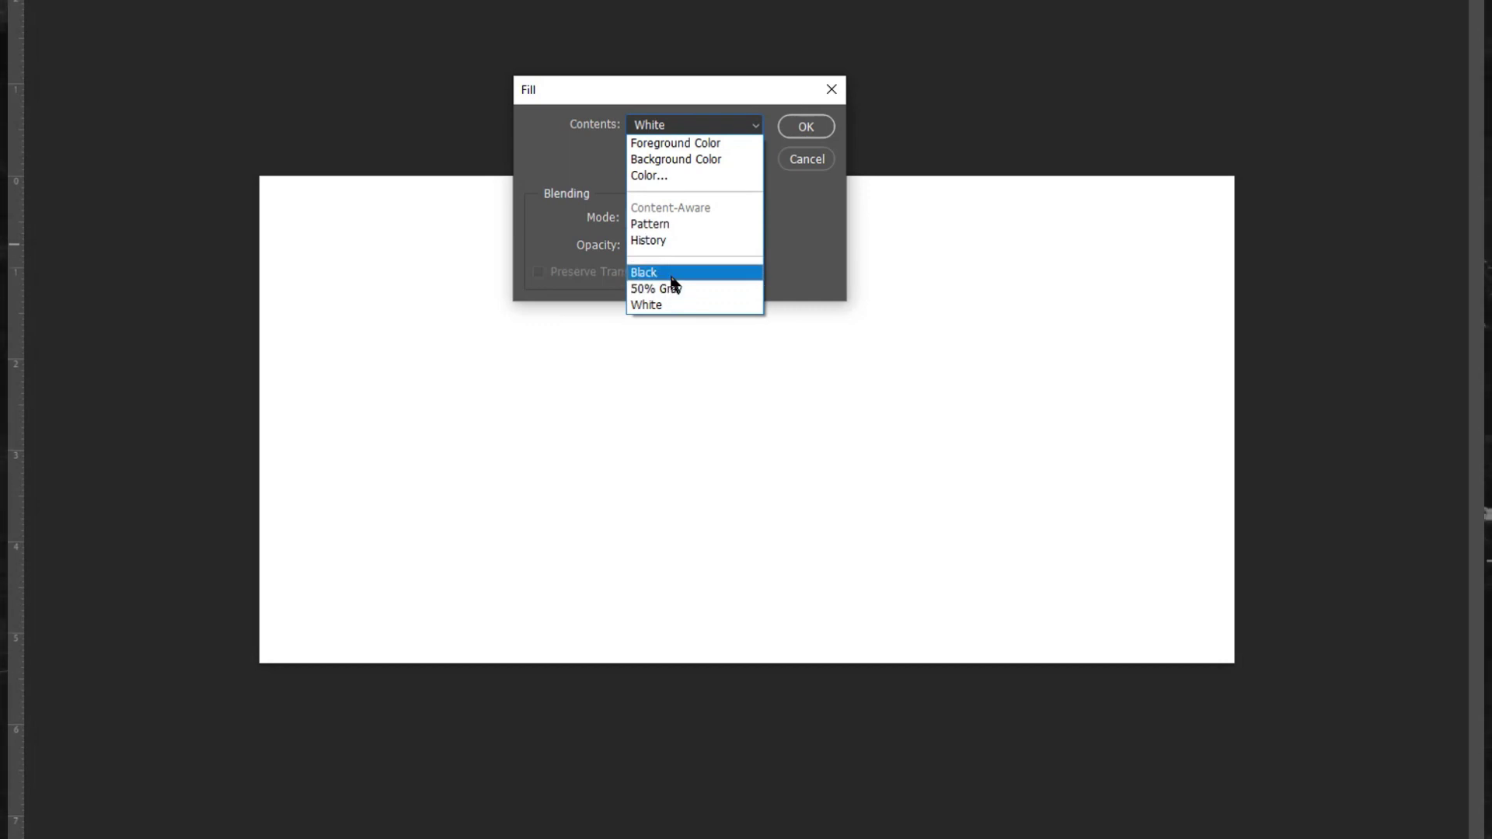
# Step: Fill the 1024 x 512 canvas with solid black and save it as a PNG with Quick Export
pyautogui.click(673, 275)
pyautogui.click(819, 128)
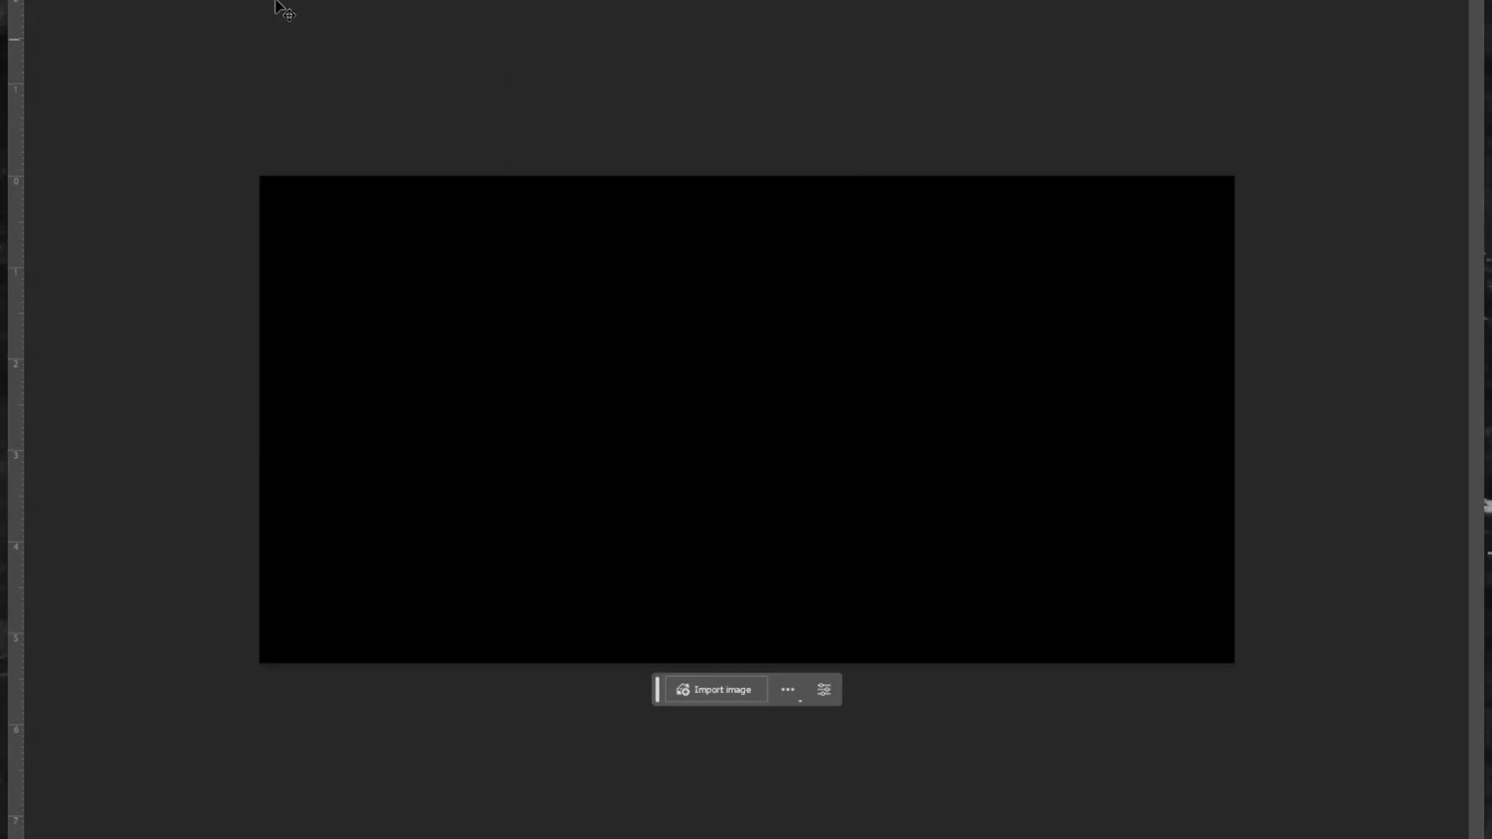
pyautogui.click(27, 1)
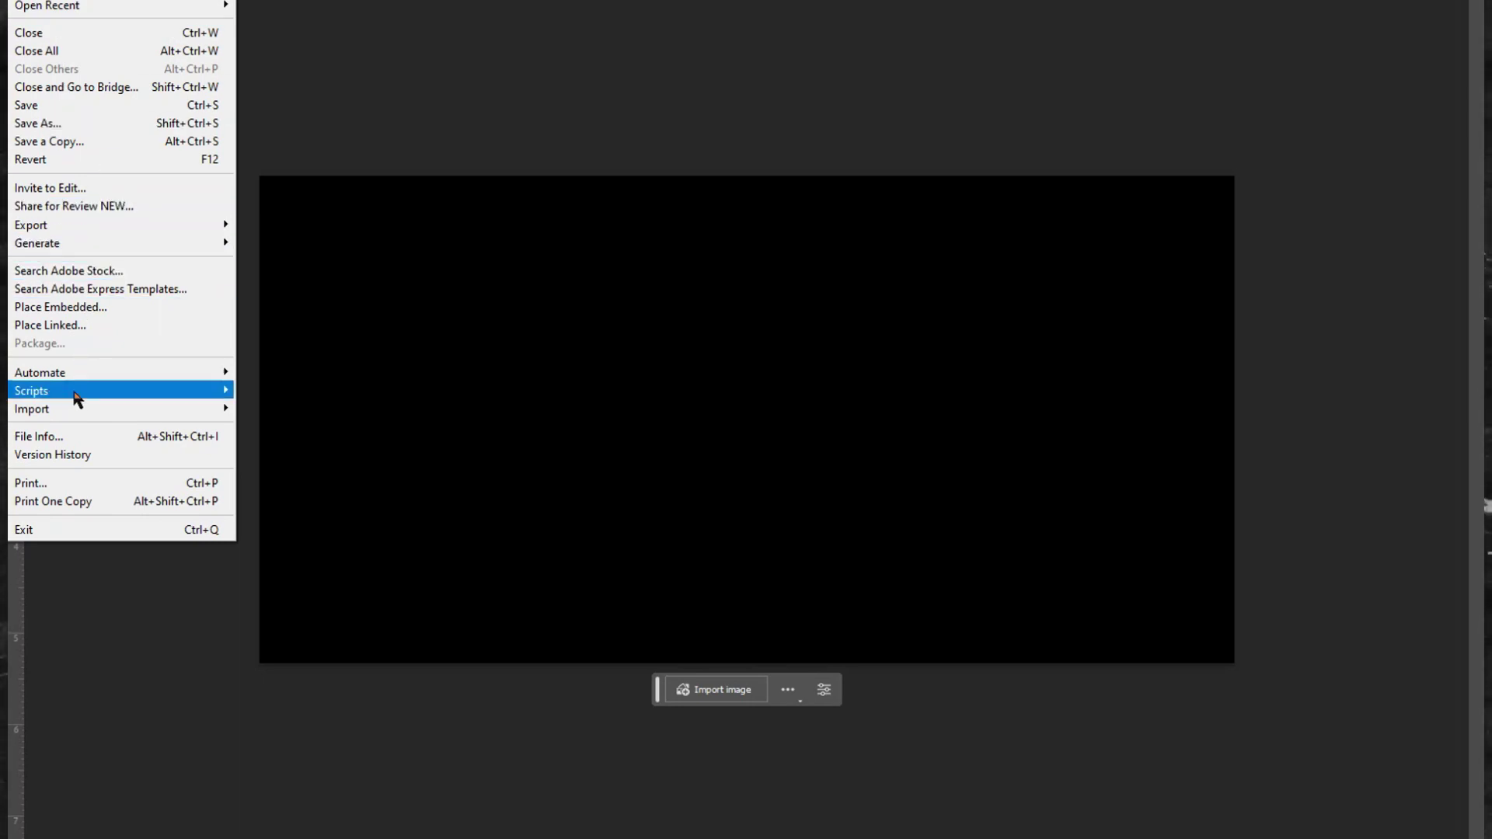
pyautogui.moveTo(75, 411)
pyautogui.moveTo(194, 226)
pyautogui.click(281, 223)
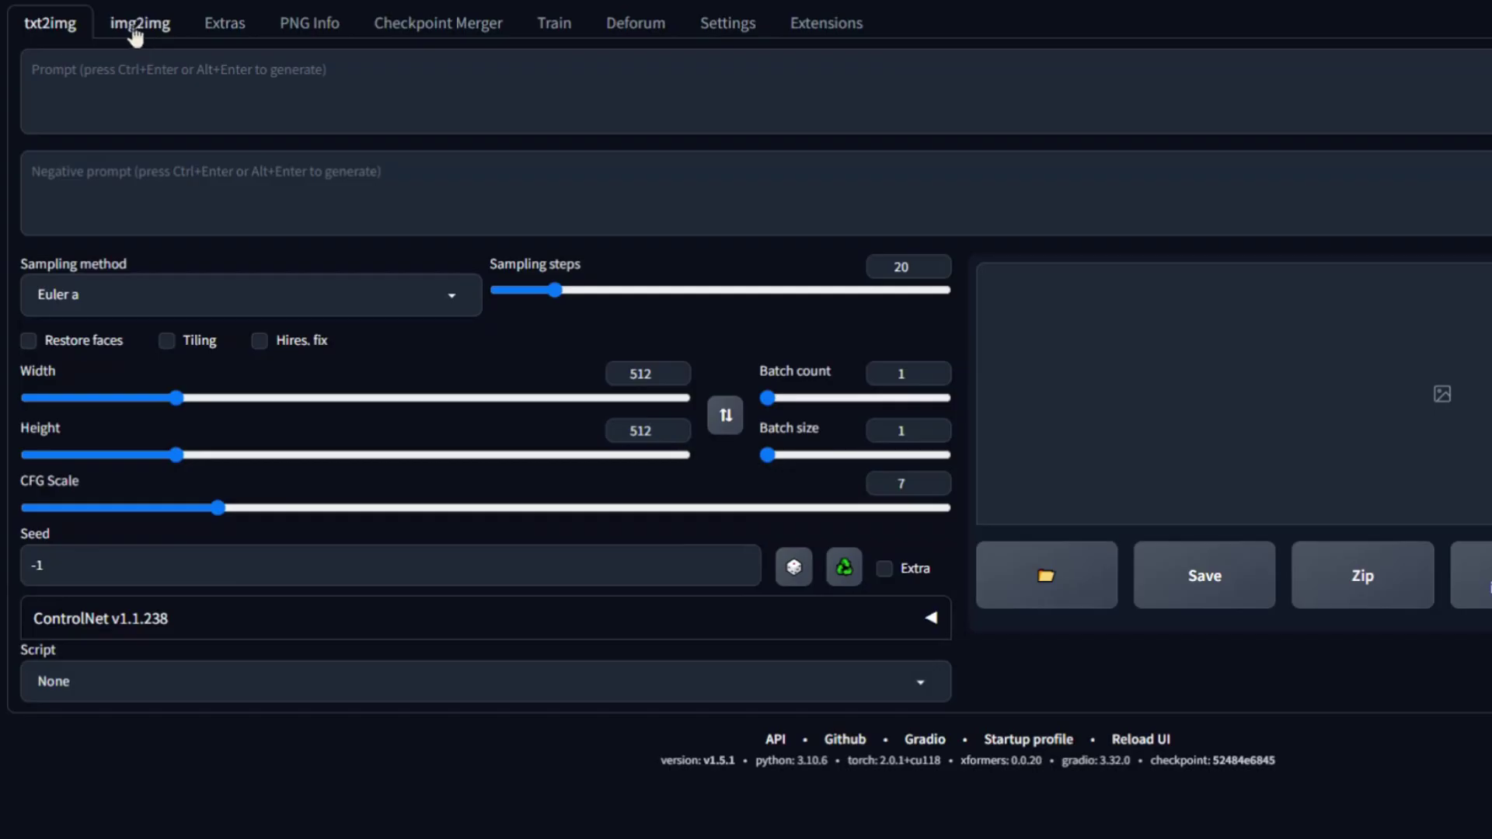
# Step: Load the black PNG into img2img with denoising strength 1 and width 1024
pyautogui.click(147, 25)
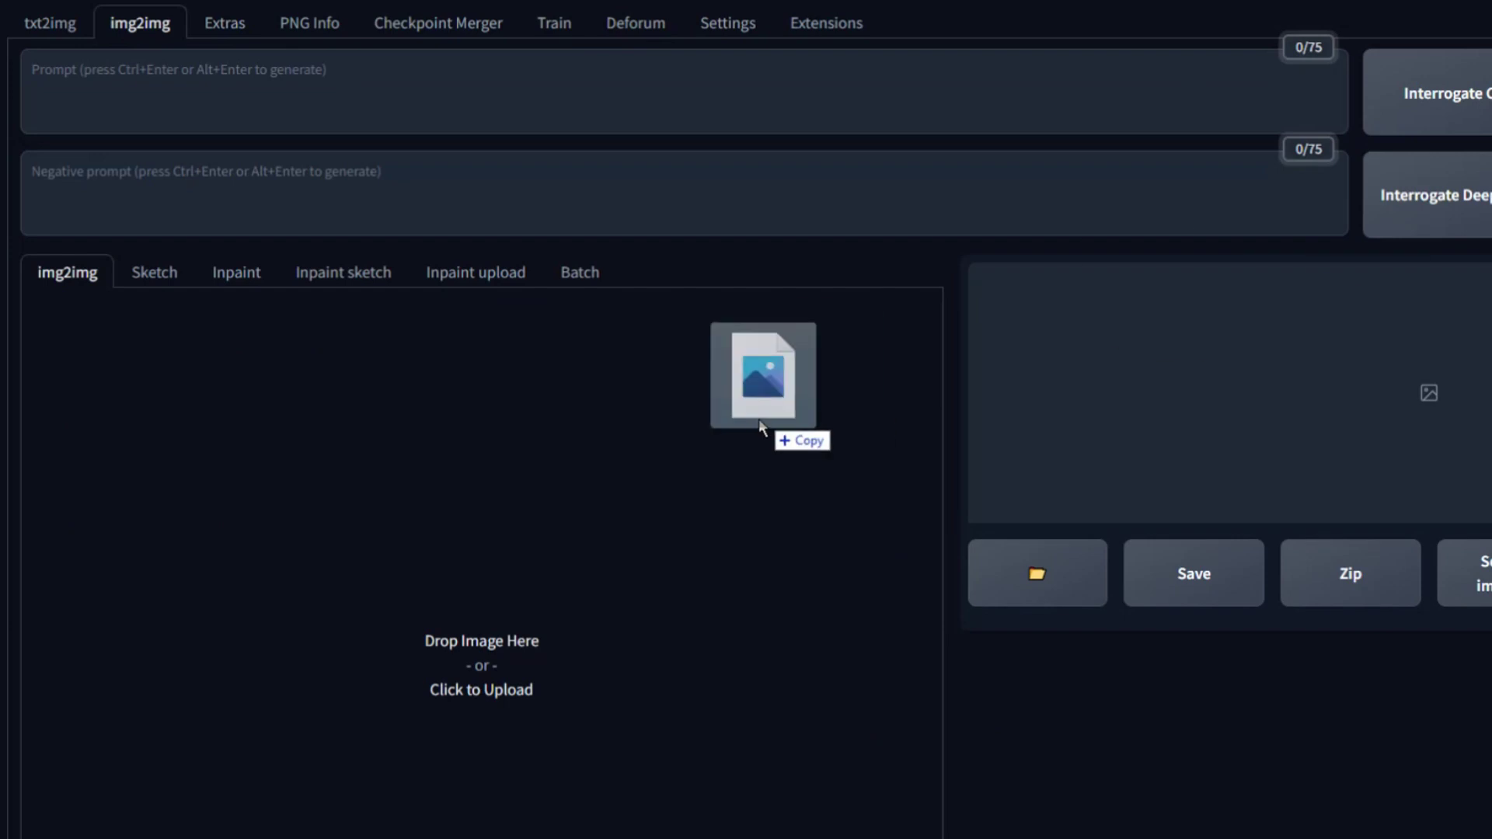
pyautogui.moveTo(759, 376); pyautogui.dragTo(702, 443)
pyautogui.scroll(-6, 913, 526)
pyautogui.scroll(-6, 913, 526)
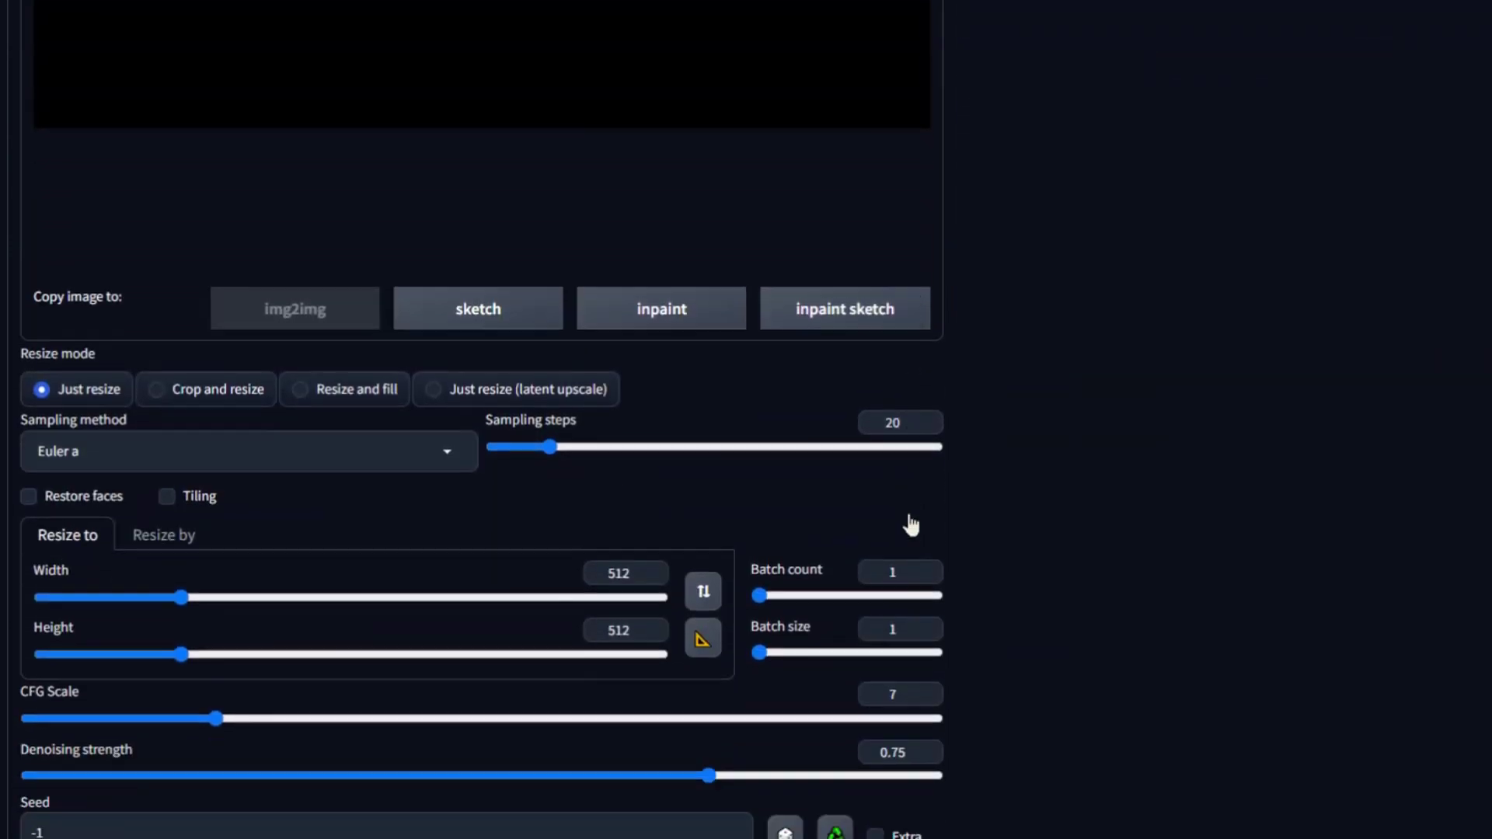
pyautogui.click(760, 622)
pyautogui.moveTo(798, 622); pyautogui.dragTo(942, 621)
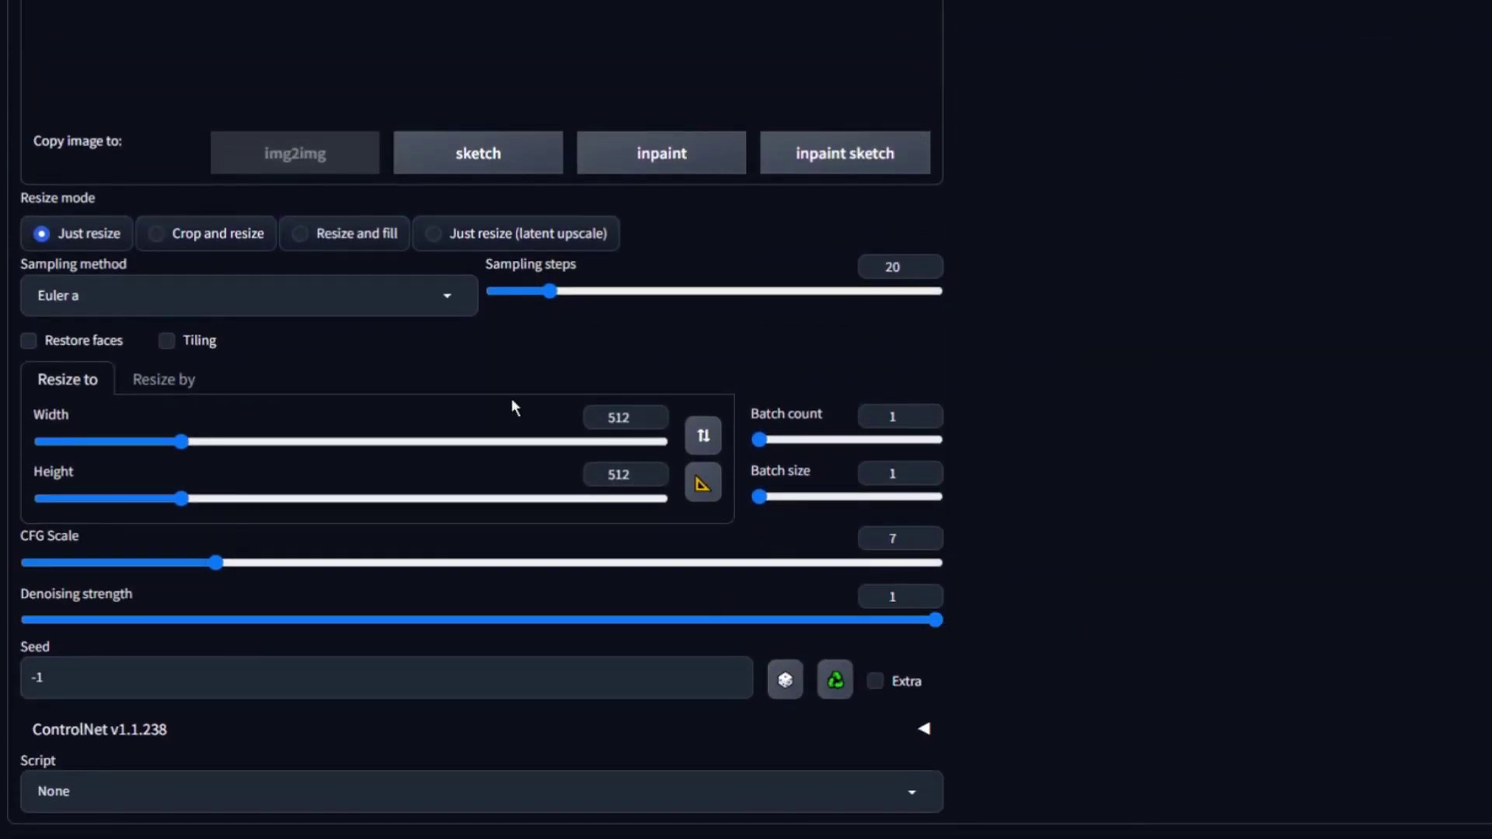
pyautogui.write('1024')
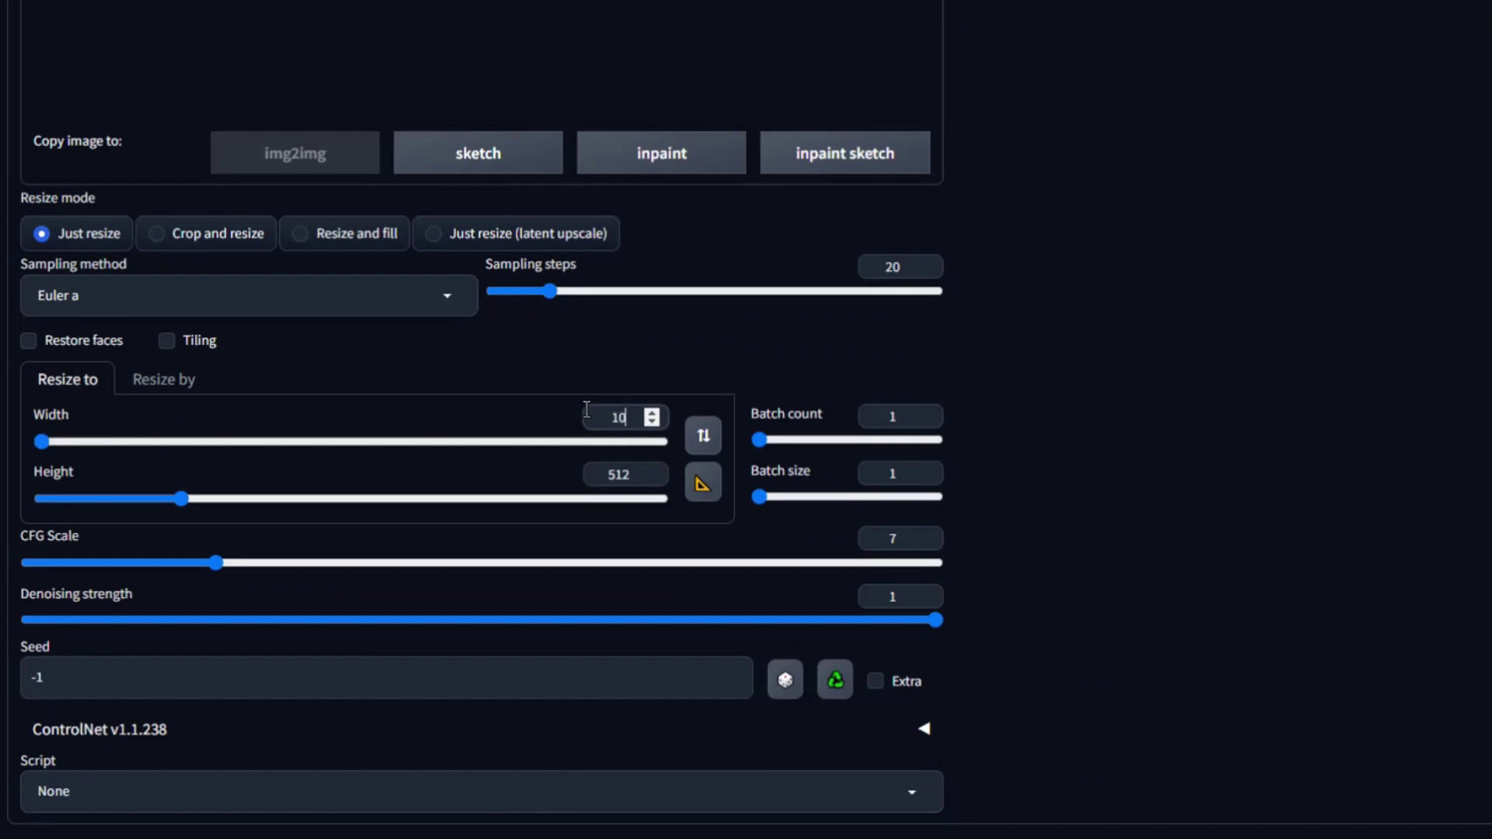
# Step: Enter the prompt 'logo design for an ai company', add epiCNegative as the negative embedding, and generate
pyautogui.scroll(1, 785, 513)
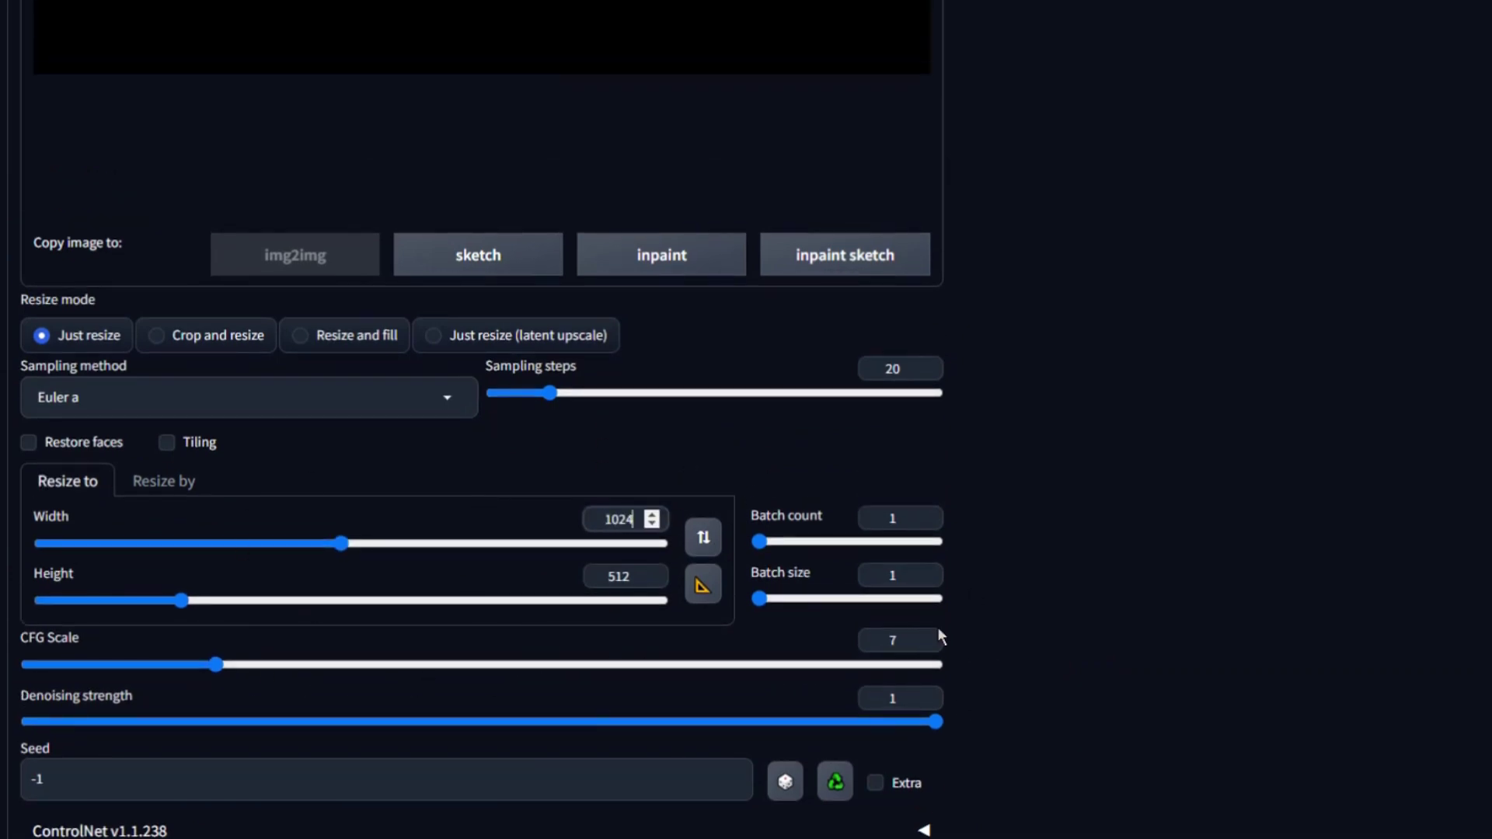
pyautogui.scroll(8, 739, 515)
pyautogui.scroll(2, 408, 424)
pyautogui.click(152, 85)
pyautogui.write('logo design for an ai company')
pyautogui.click(330, 165)
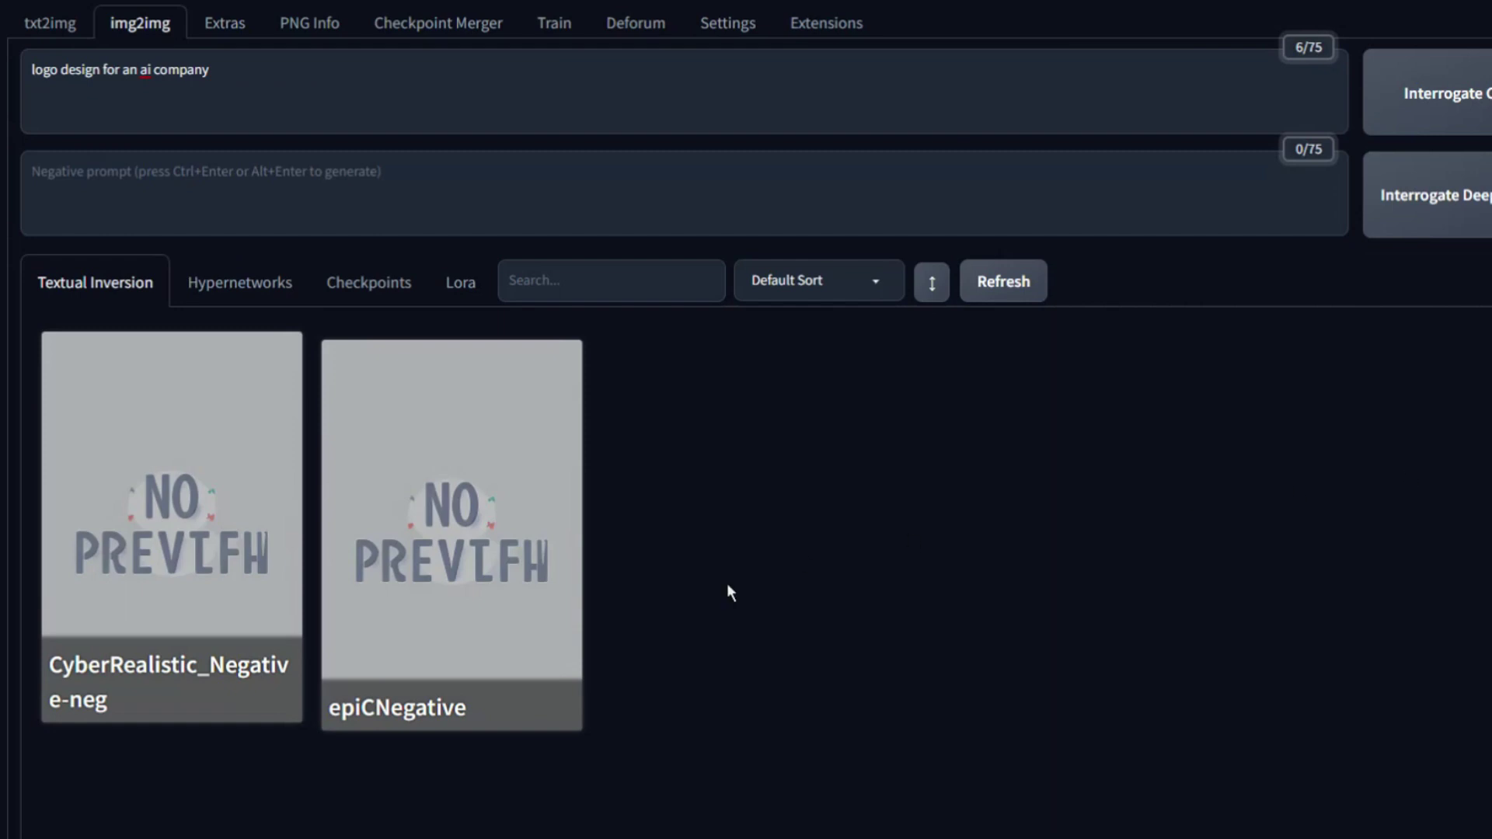
pyautogui.click(506, 619)
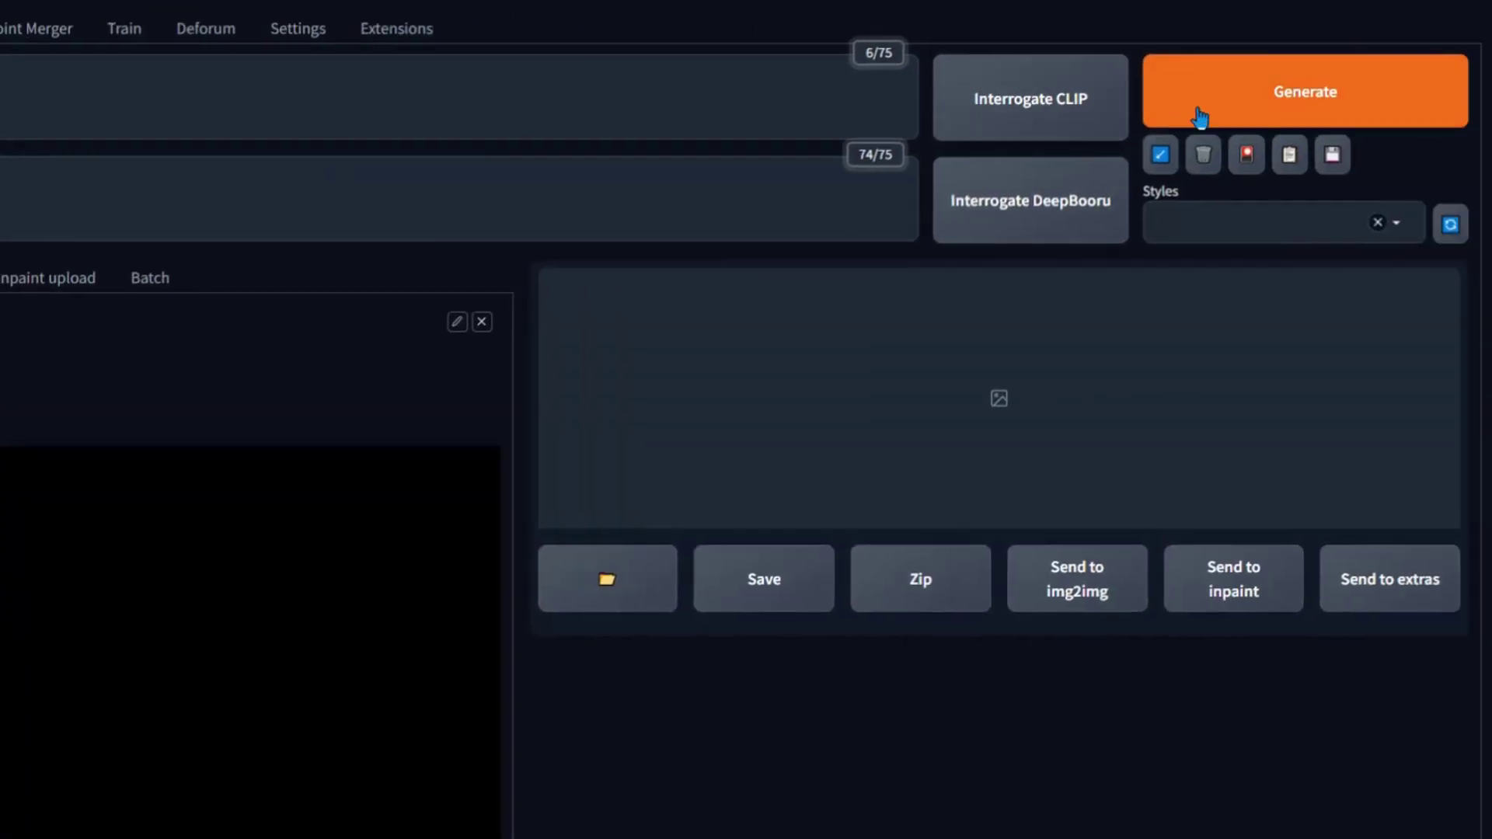
pyautogui.click(1204, 117)
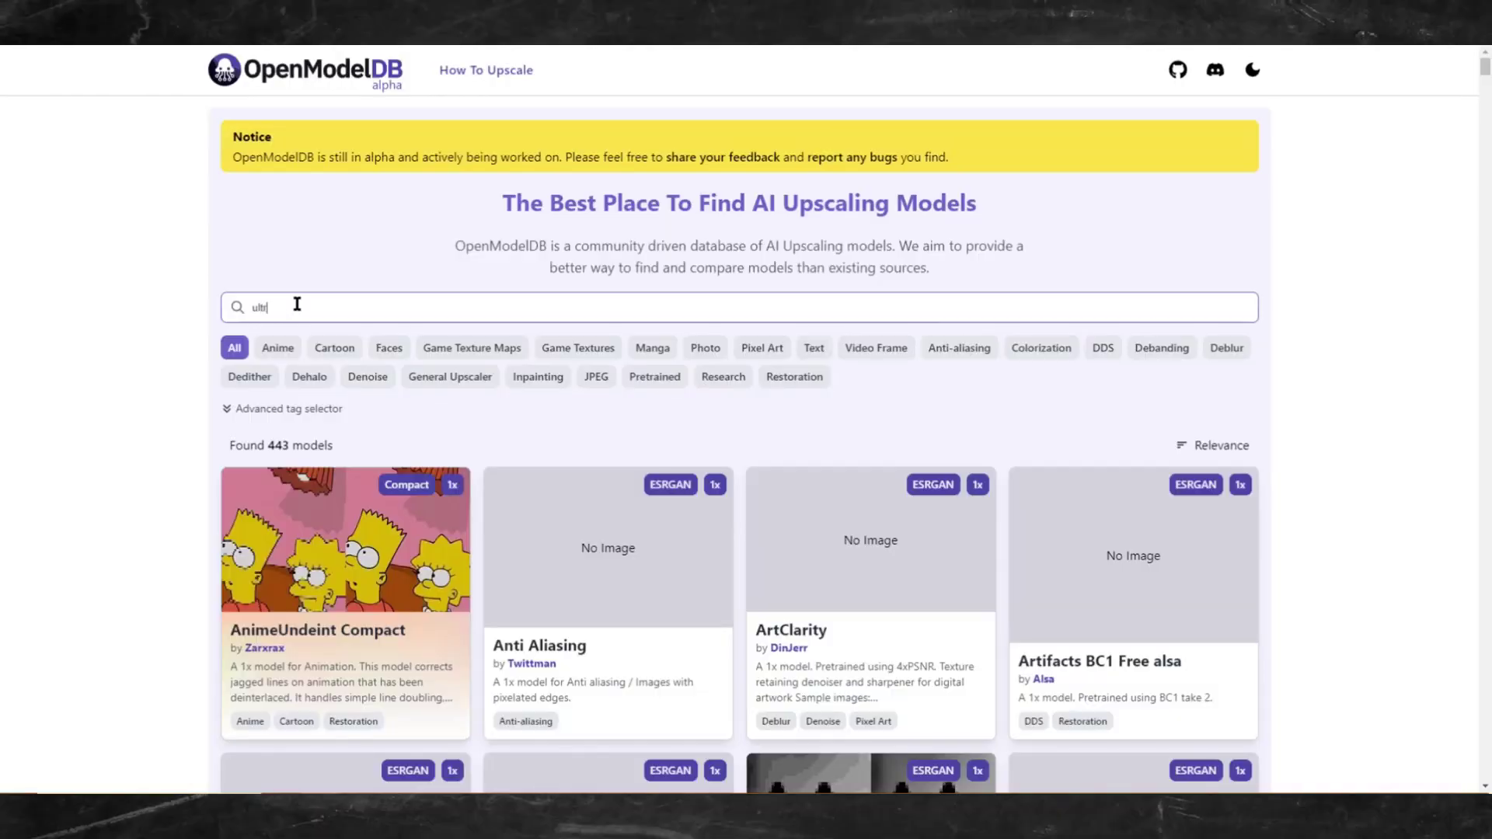
# Step: Open the UltraSharp model page on OpenModelDB and point the 4x-UltraSharp download to models\ESRGAN
pyautogui.write('a')
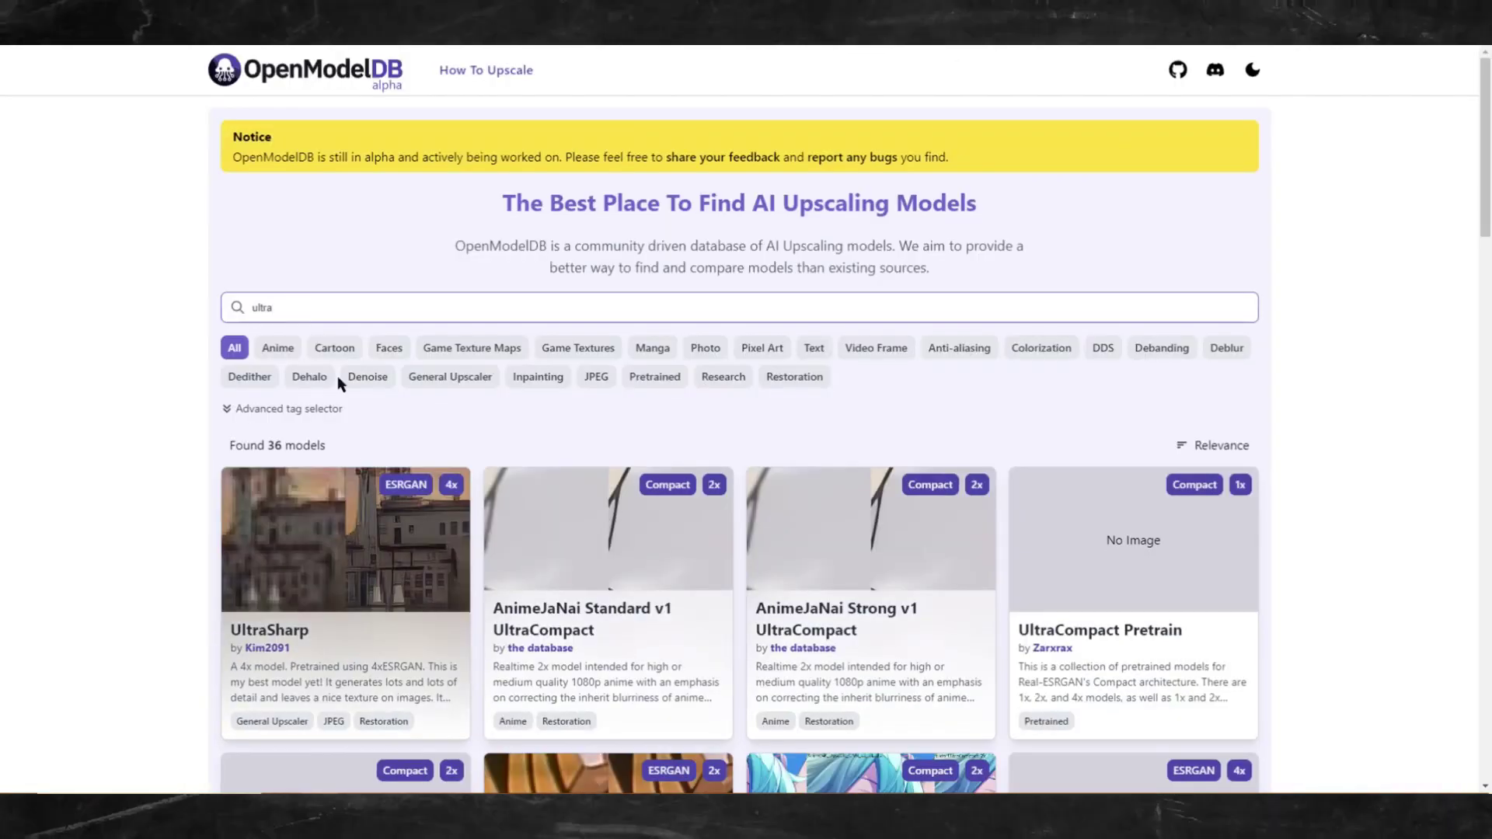
pyautogui.click(302, 571)
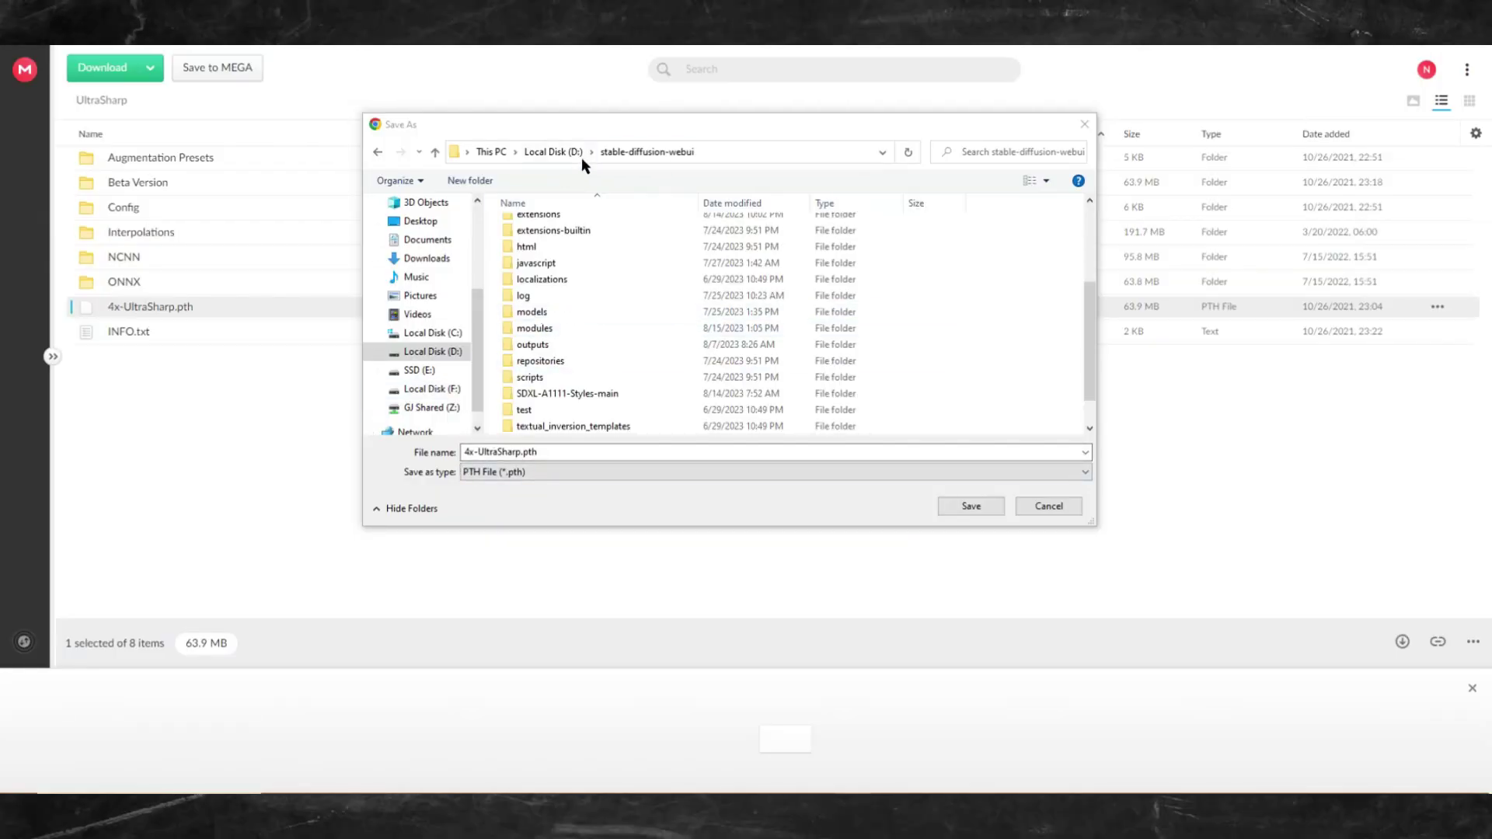
pyautogui.doubleClick(533, 312)
pyautogui.click(534, 294)
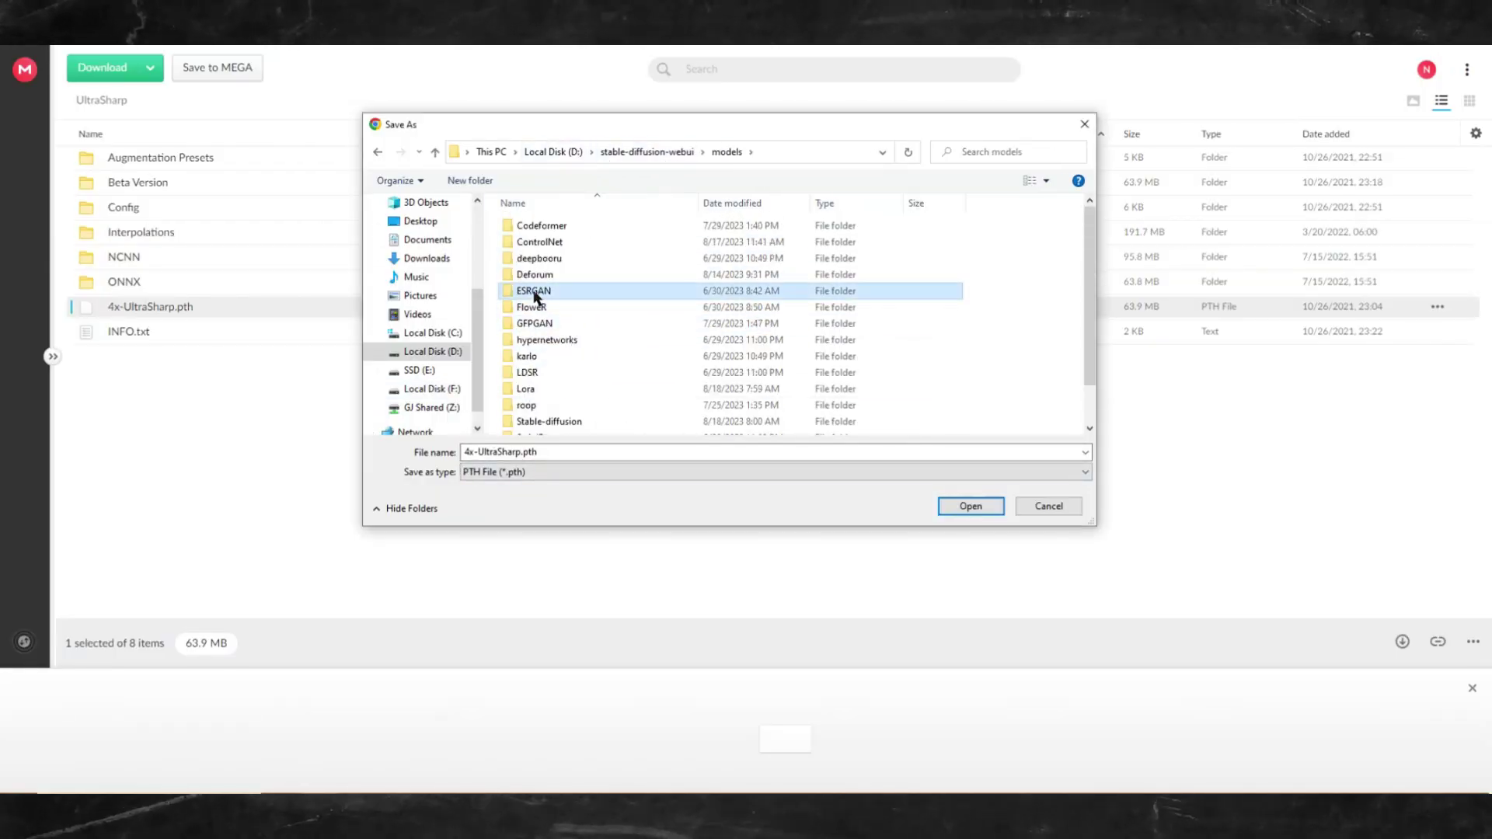
pyautogui.doubleClick(535, 292)
pyautogui.click(1049, 506)
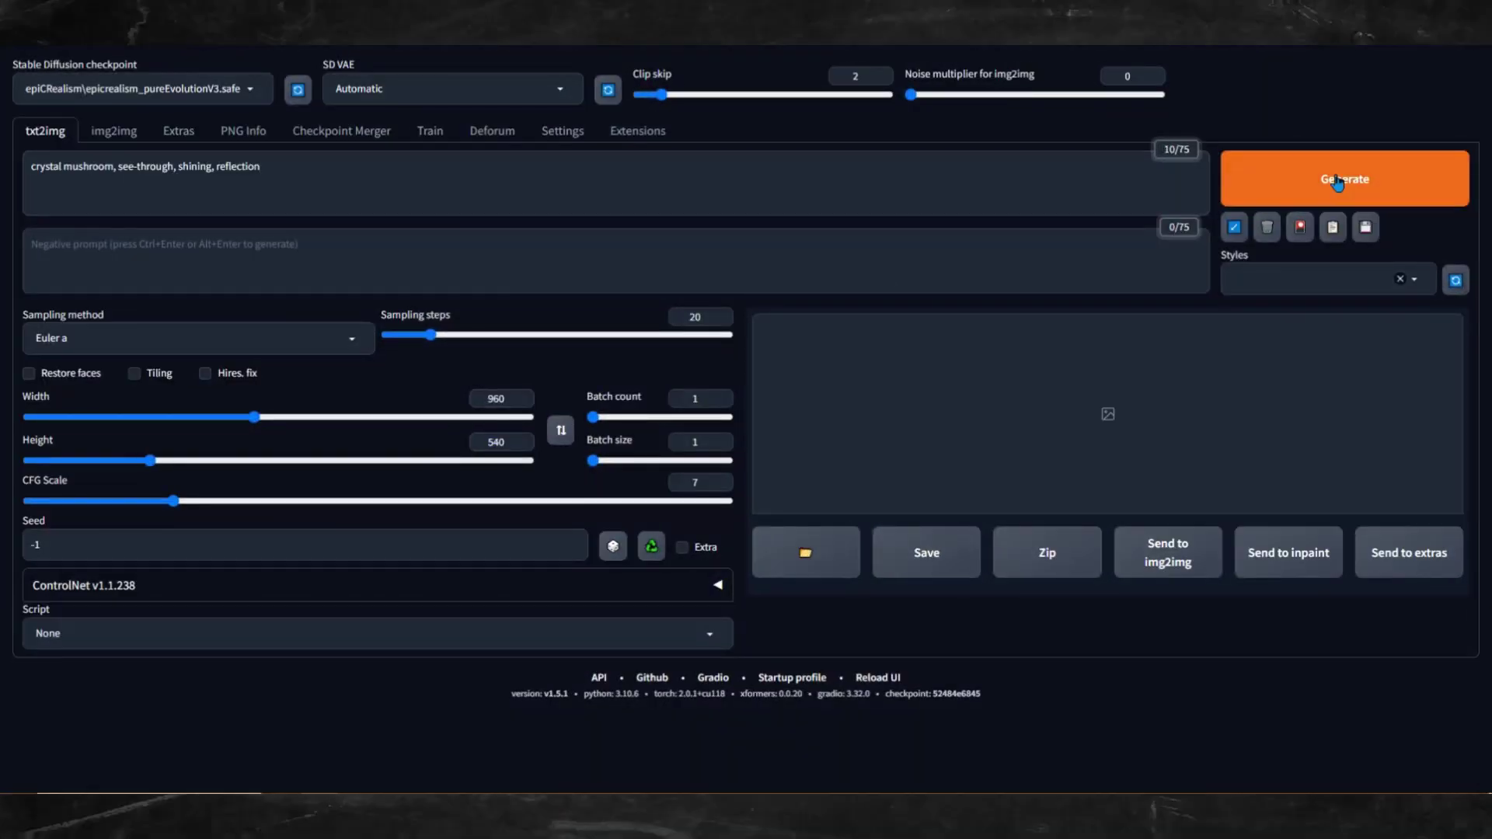
# Step: Send the crystal mushroom image to img2img and set its size to 1920 x 1080
pyautogui.click(1257, 381)
pyautogui.click(1257, 381)
pyautogui.click(1165, 724)
pyautogui.scroll(-5, 703, 556)
pyautogui.click(481, 588)
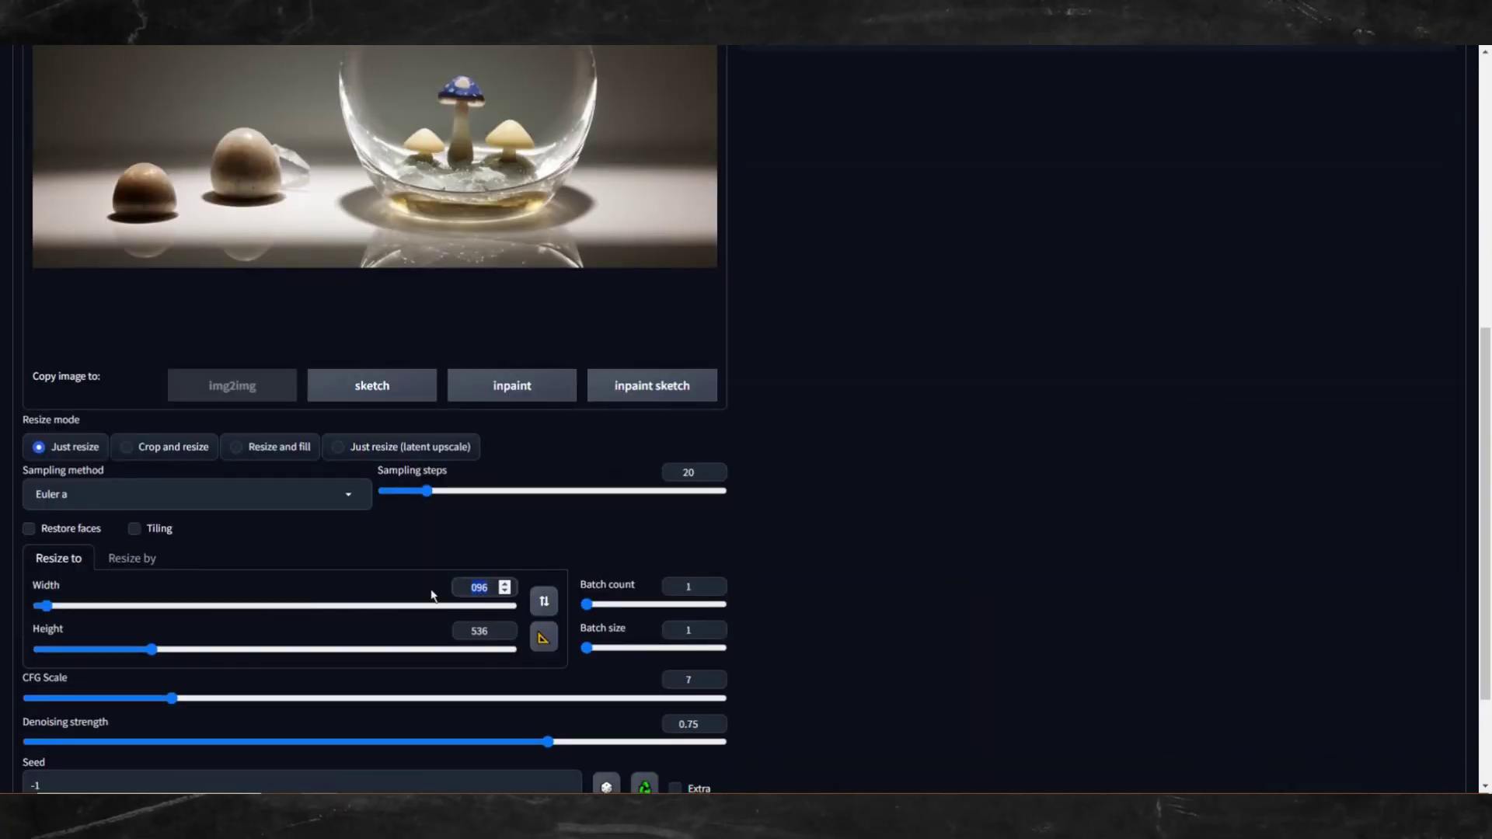
pyautogui.write('1920')
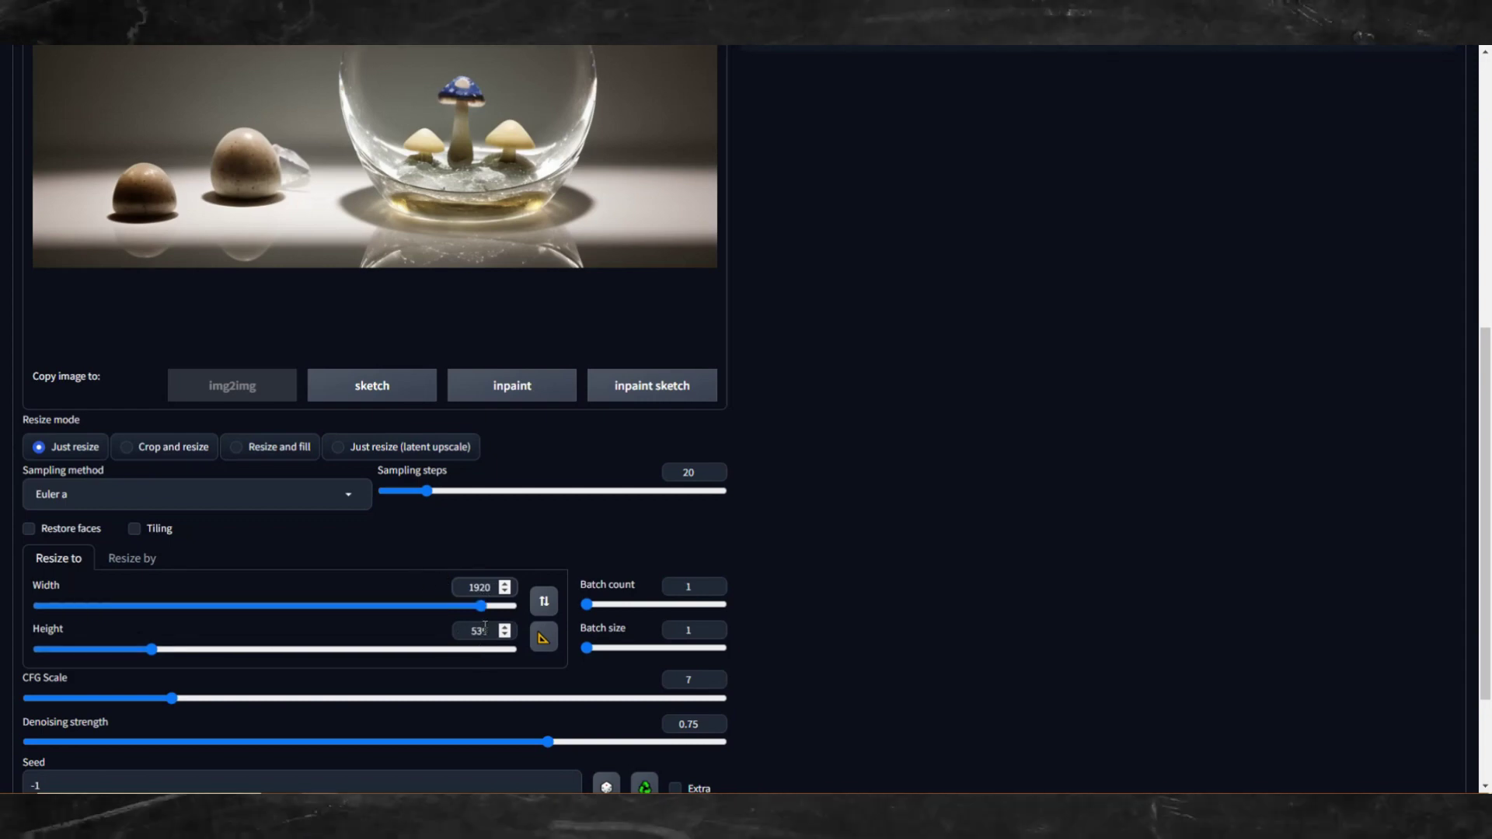
pyautogui.moveTo(489, 626); pyautogui.dragTo(467, 627)
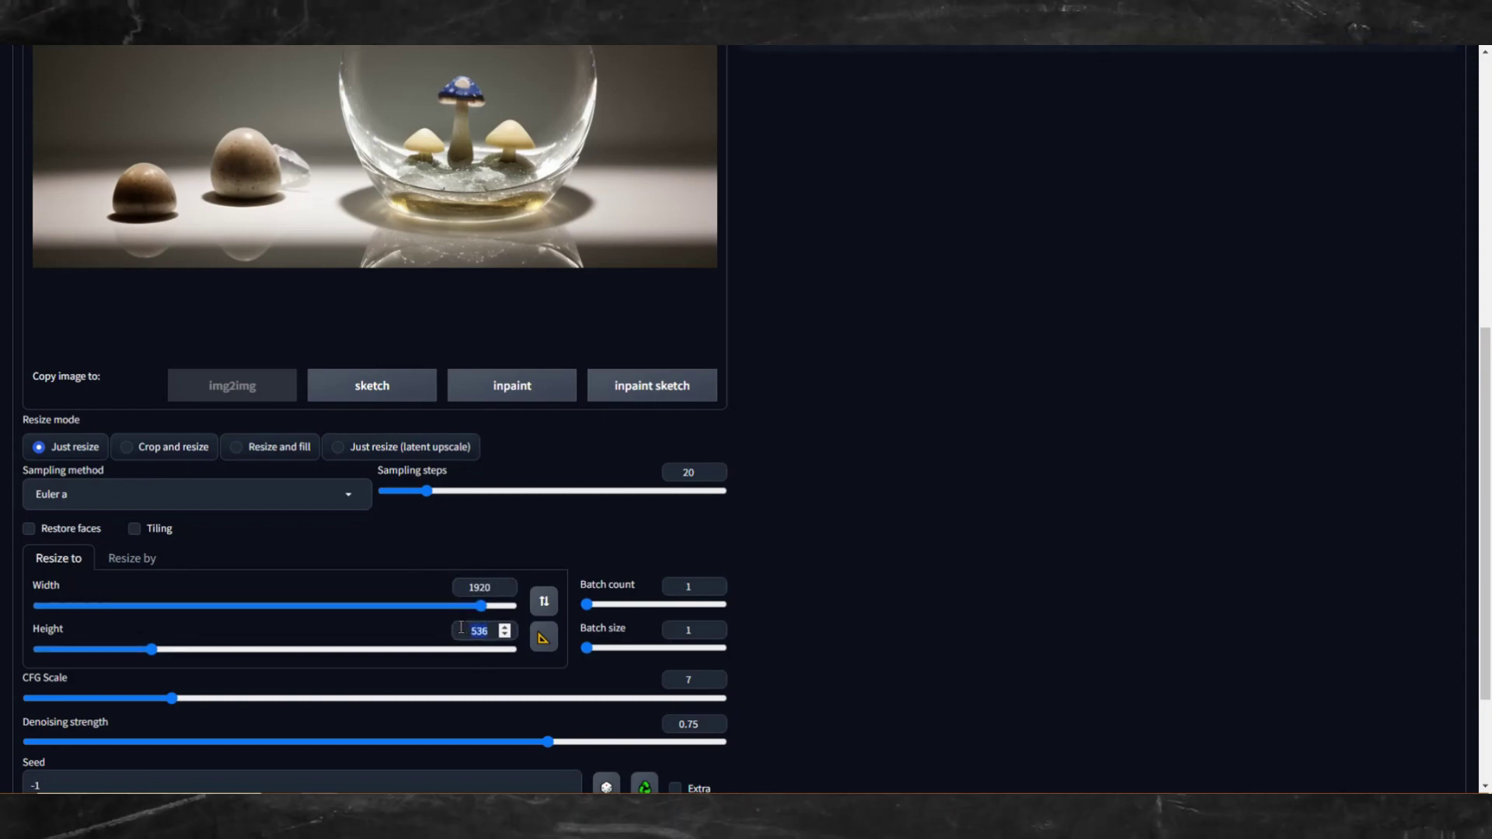
pyautogui.write('1080')
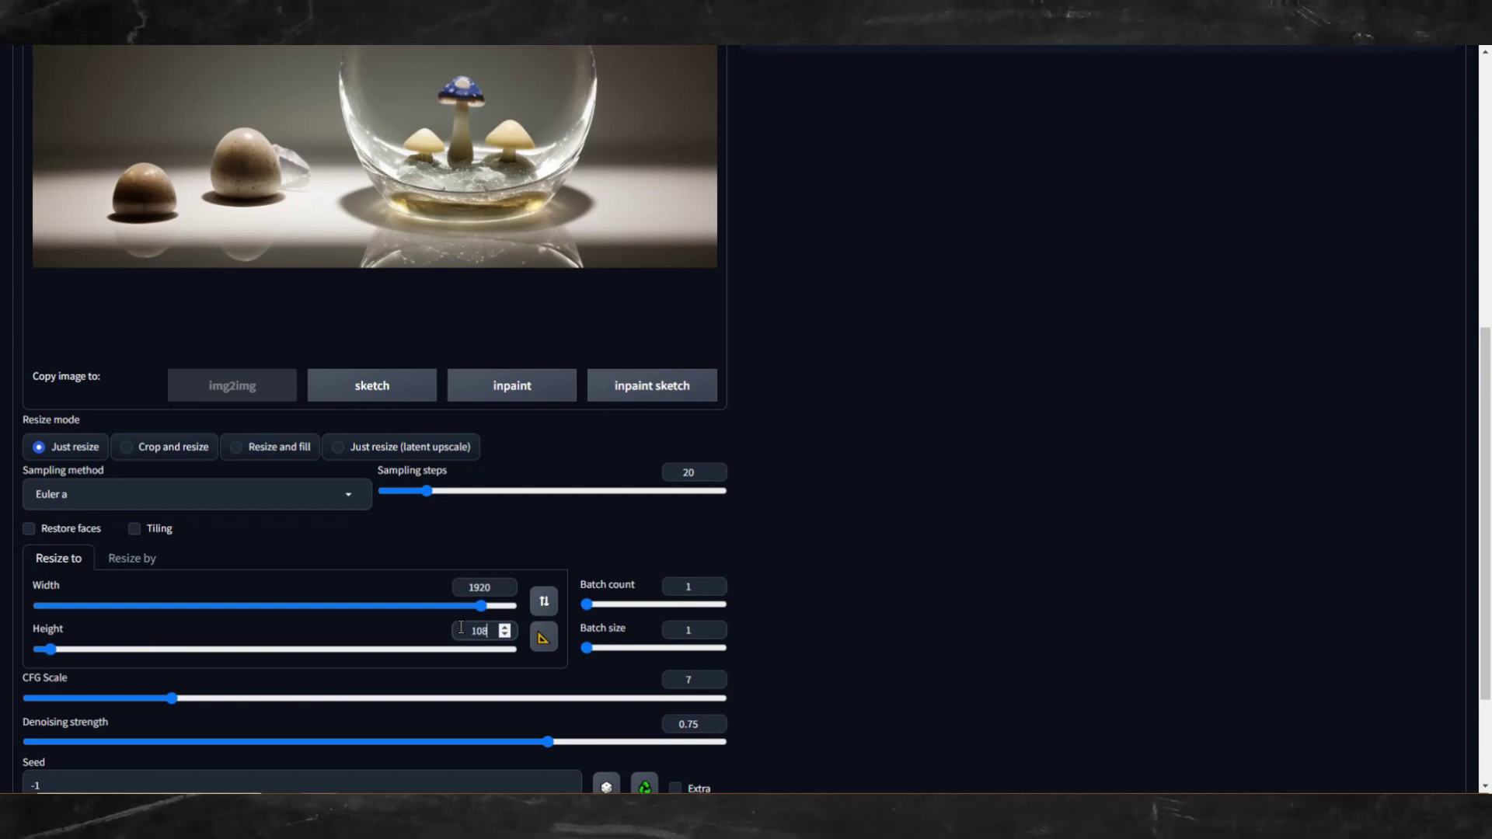
# Step: Set denoising strength to 0.5, generate, and view the new result full size
pyautogui.click(701, 727)
pyautogui.press('BackSpace')
pyautogui.press('BackSpace')
pyautogui.write('5')
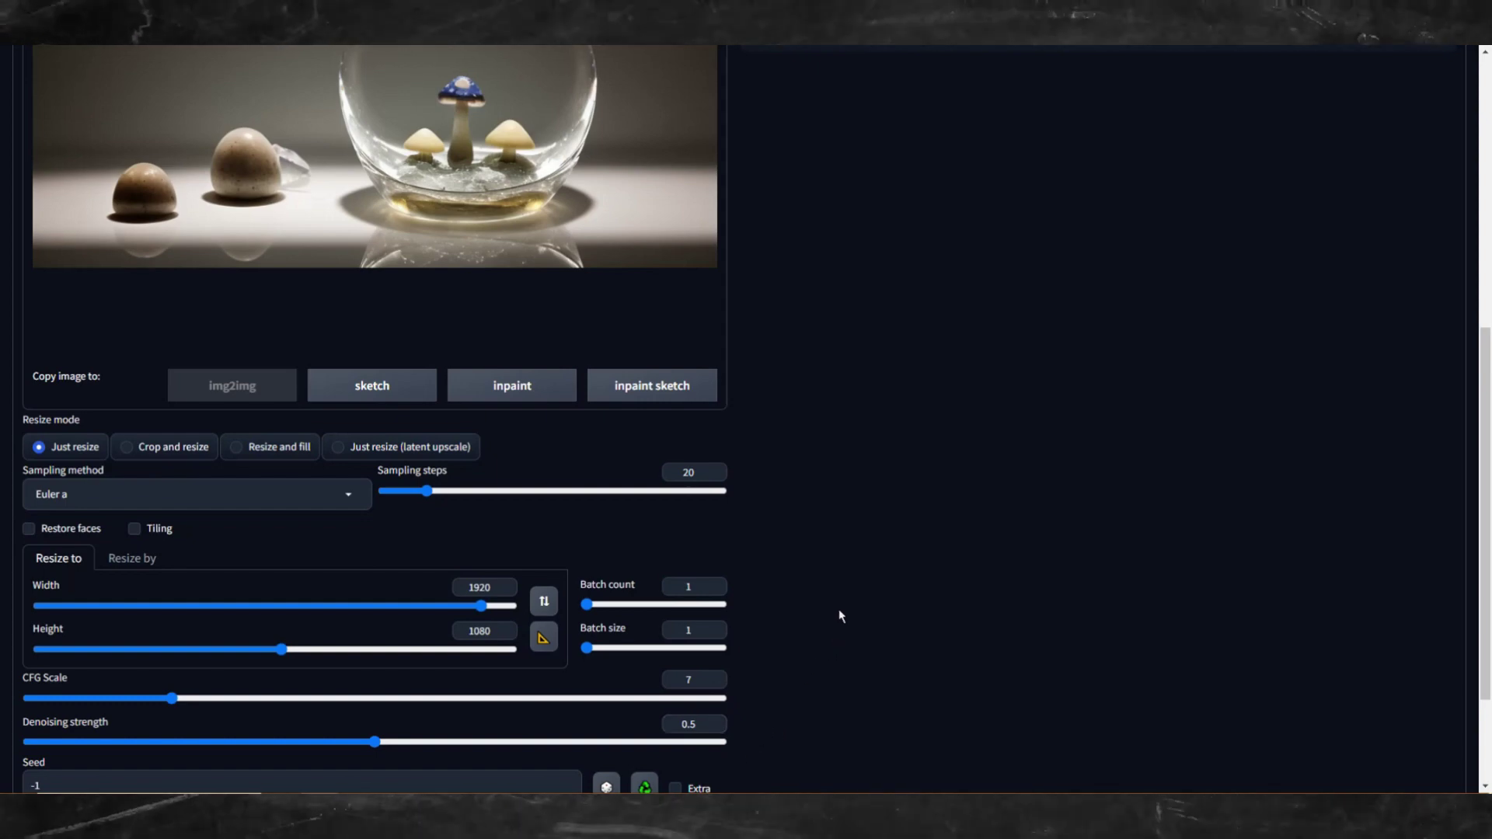
pyautogui.scroll(7, 839, 616)
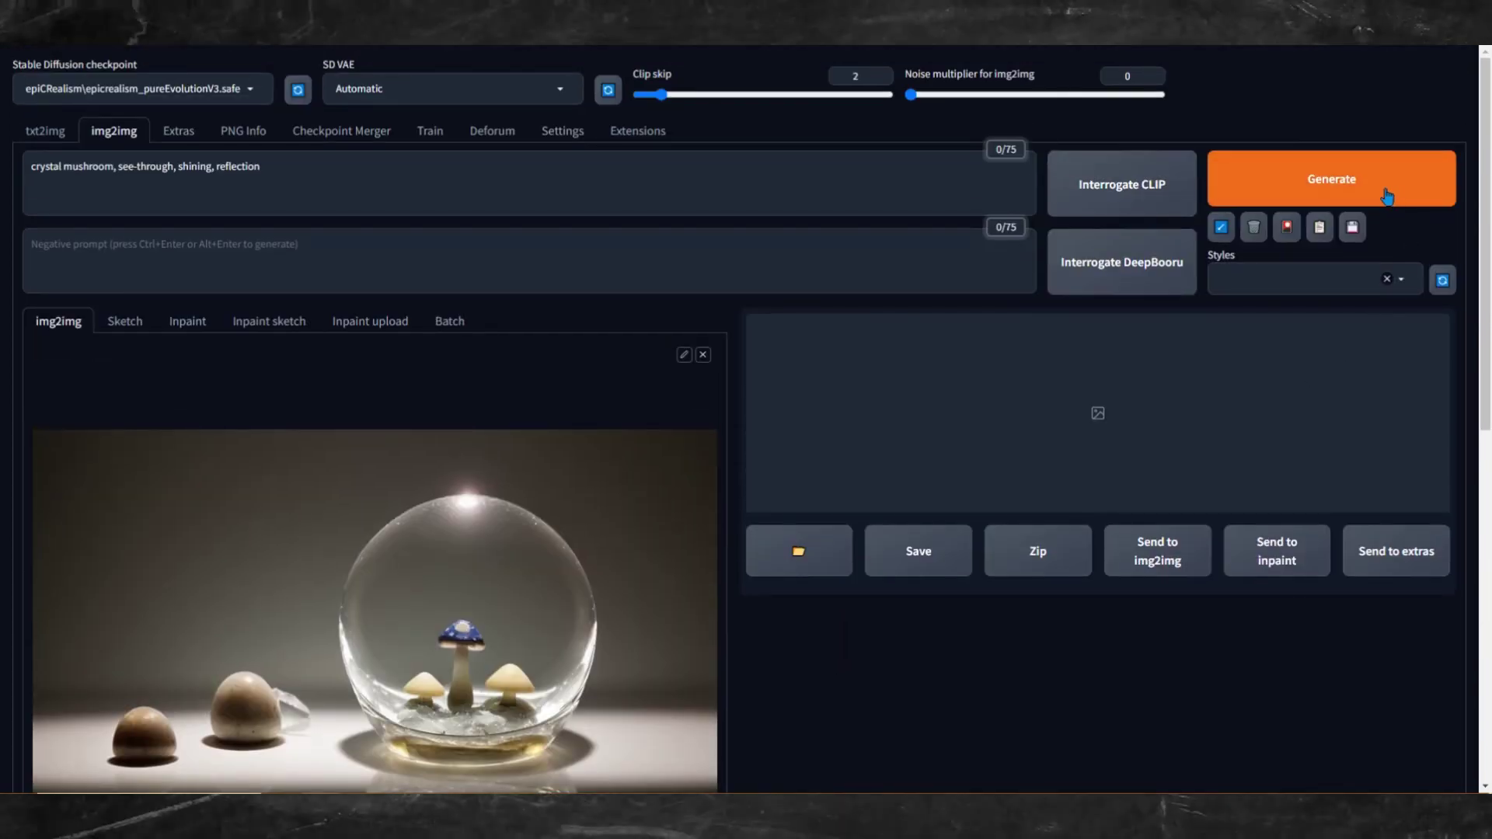
pyautogui.click(1387, 197)
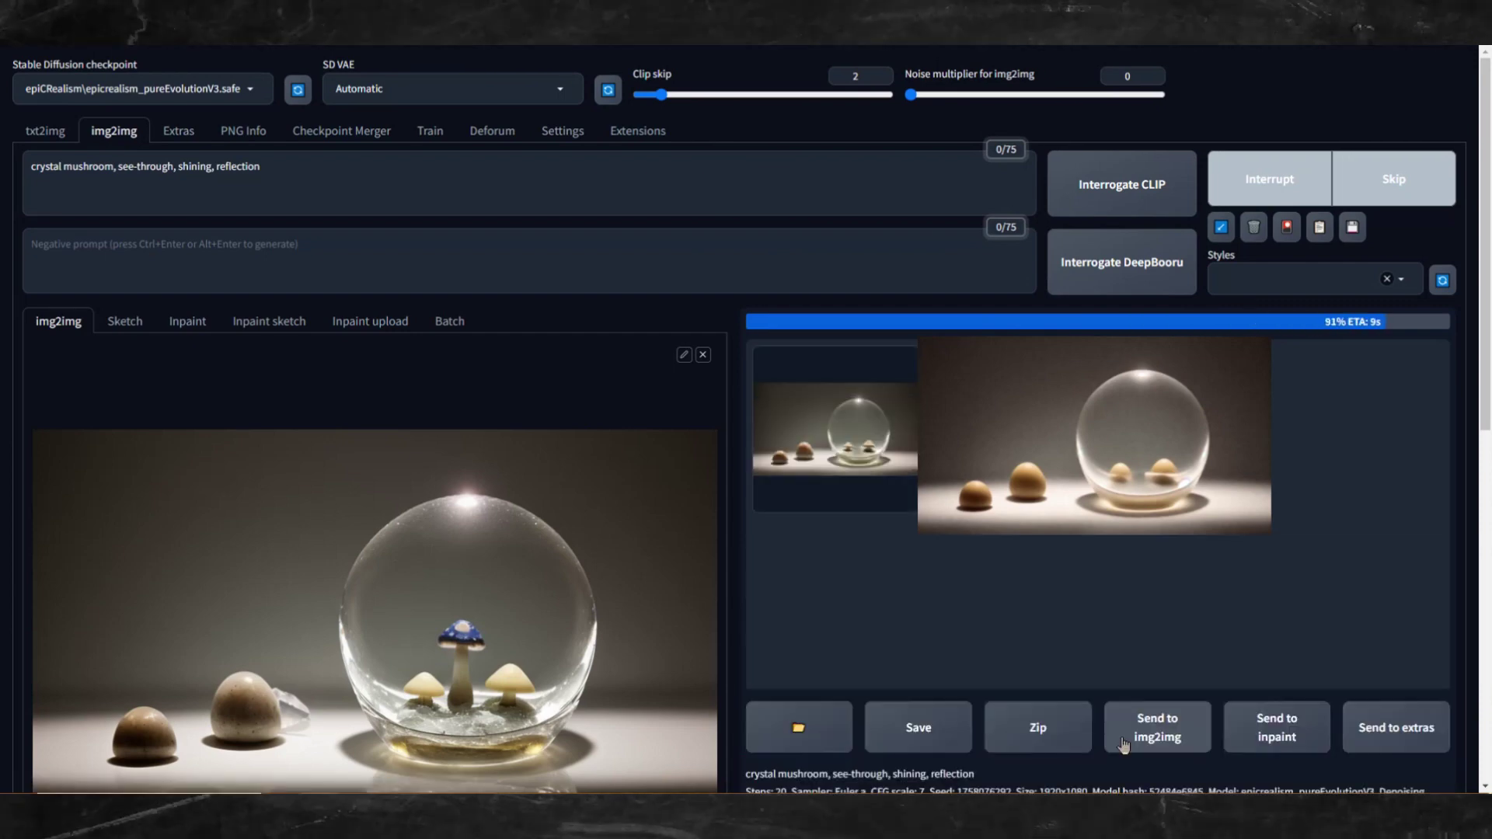
pyautogui.click(1140, 586)
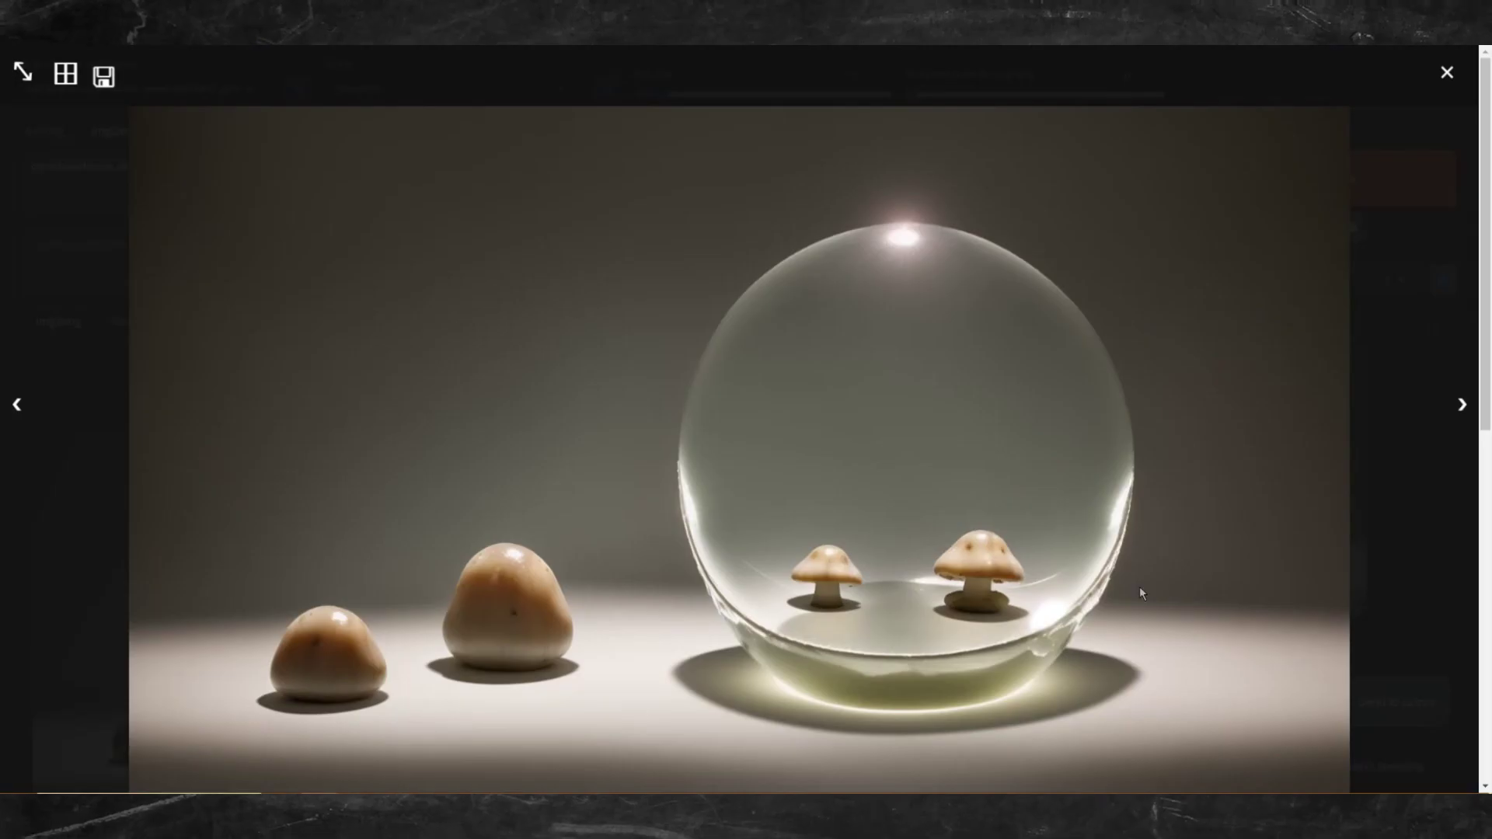
# Step: Upscale the mushroom result in Extras by 2x using 4x-UltraSharp and inspect the output
pyautogui.click(1381, 128)
pyautogui.click(1397, 703)
pyautogui.click(94, 533)
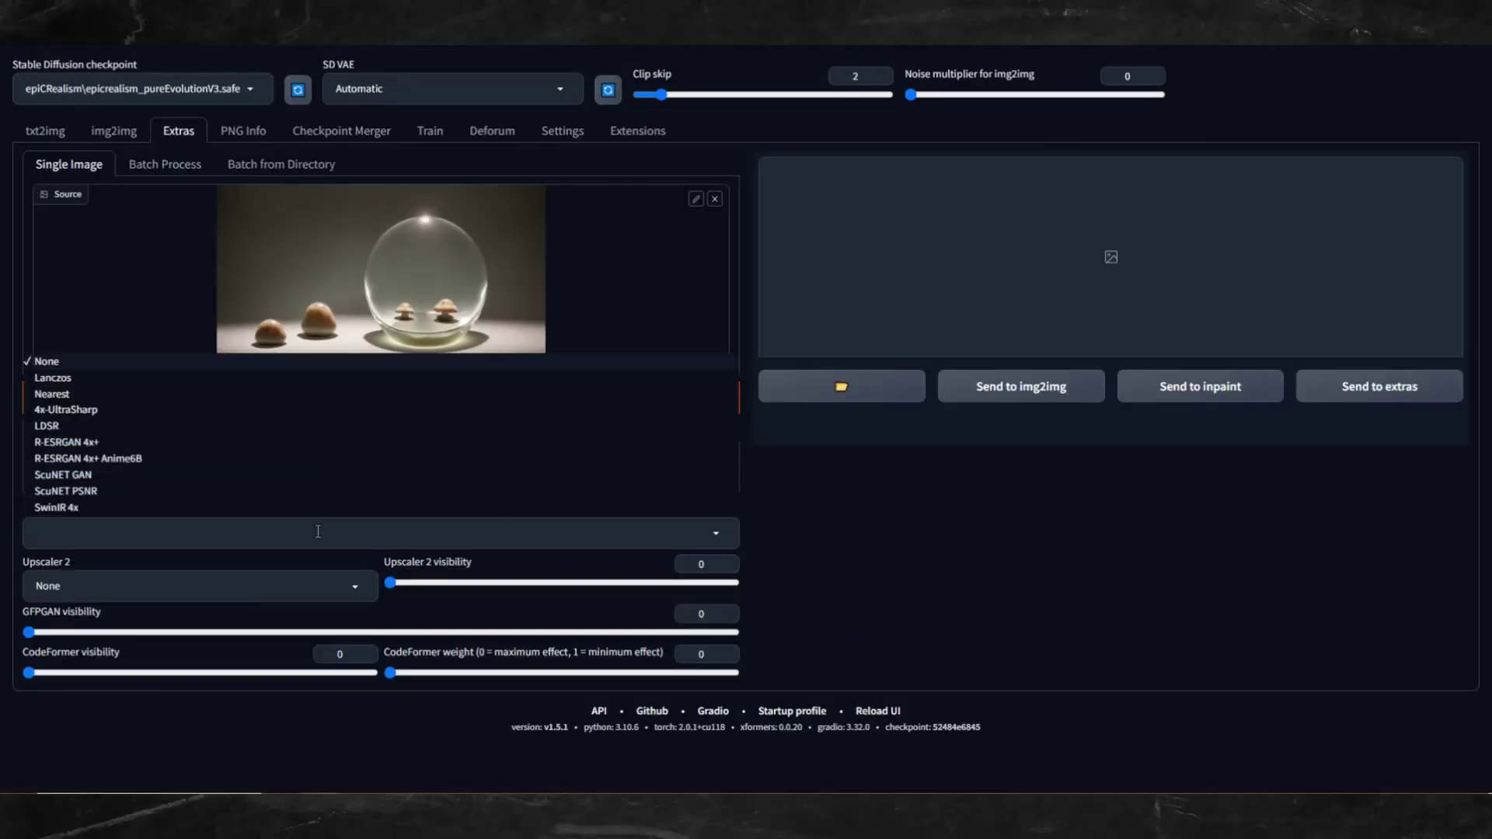
pyautogui.click(66, 410)
pyautogui.doubleClick(703, 459)
pyautogui.write('2')
pyautogui.click(429, 404)
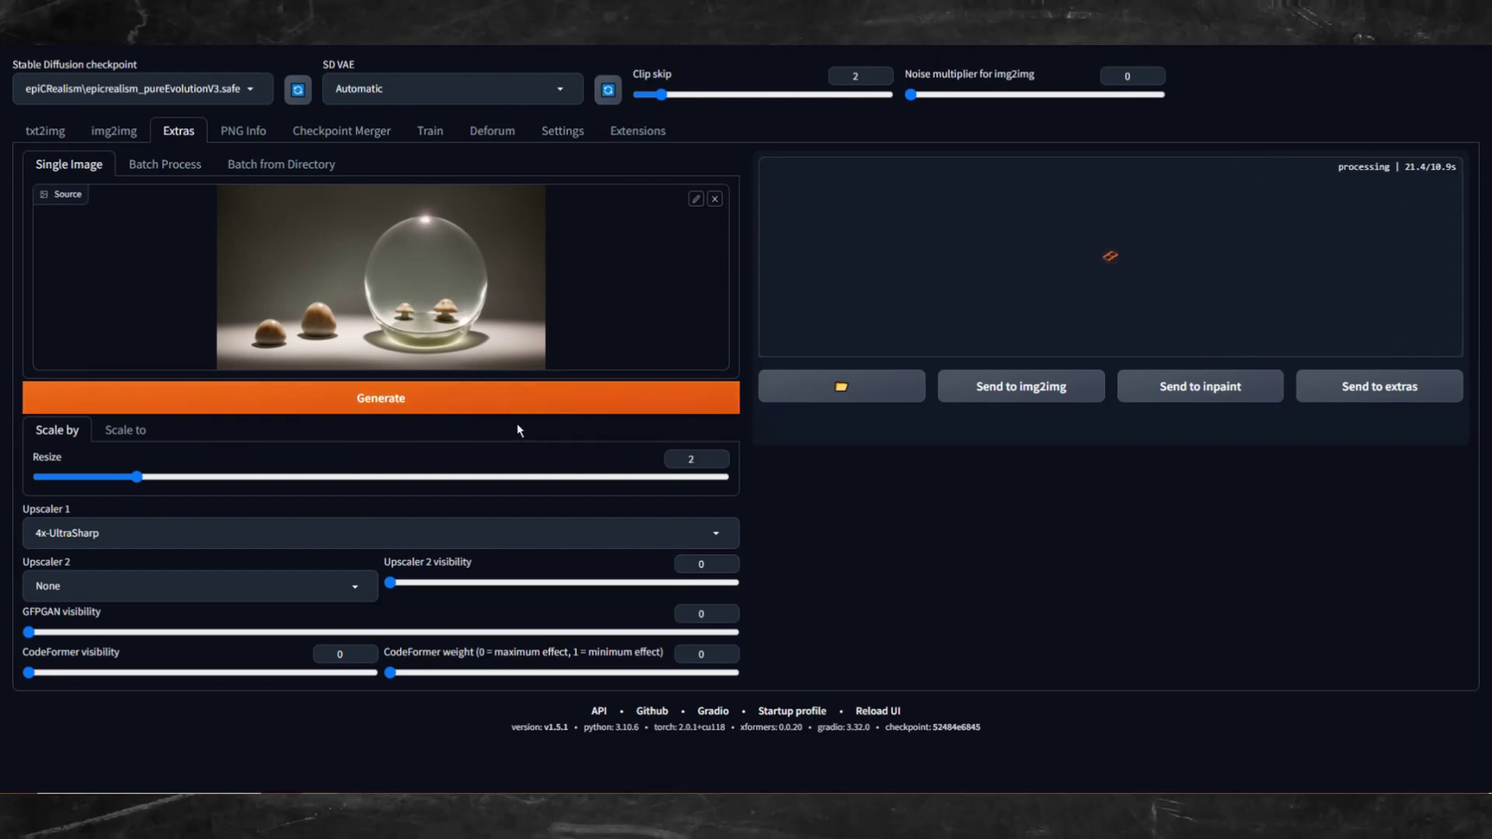
pyautogui.click(874, 263)
pyautogui.click(1376, 240)
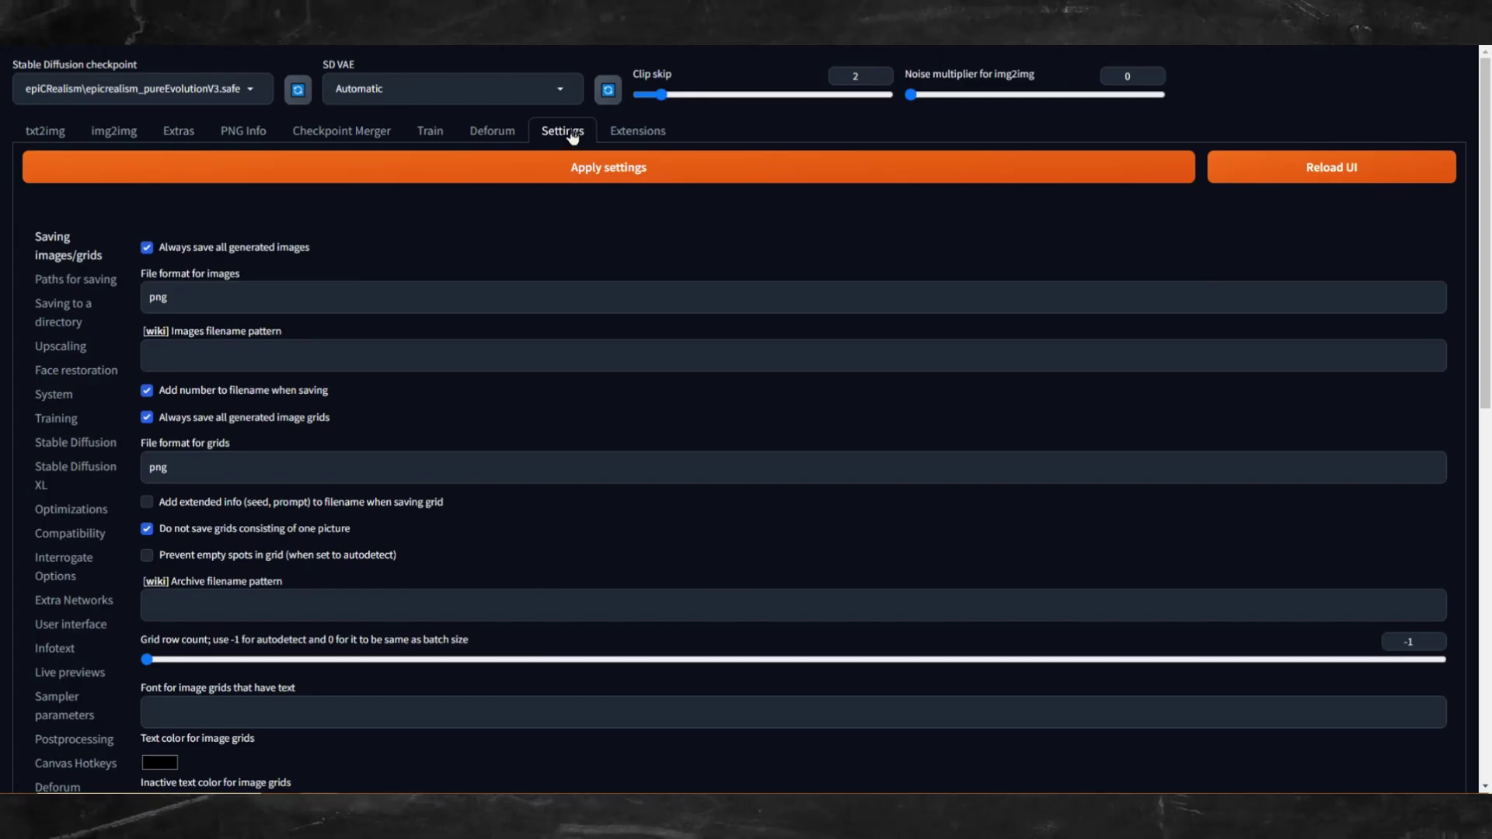
# Step: Enable 'Create a text file next to every image', apply settings, and reload the UI
pyautogui.write('save te')
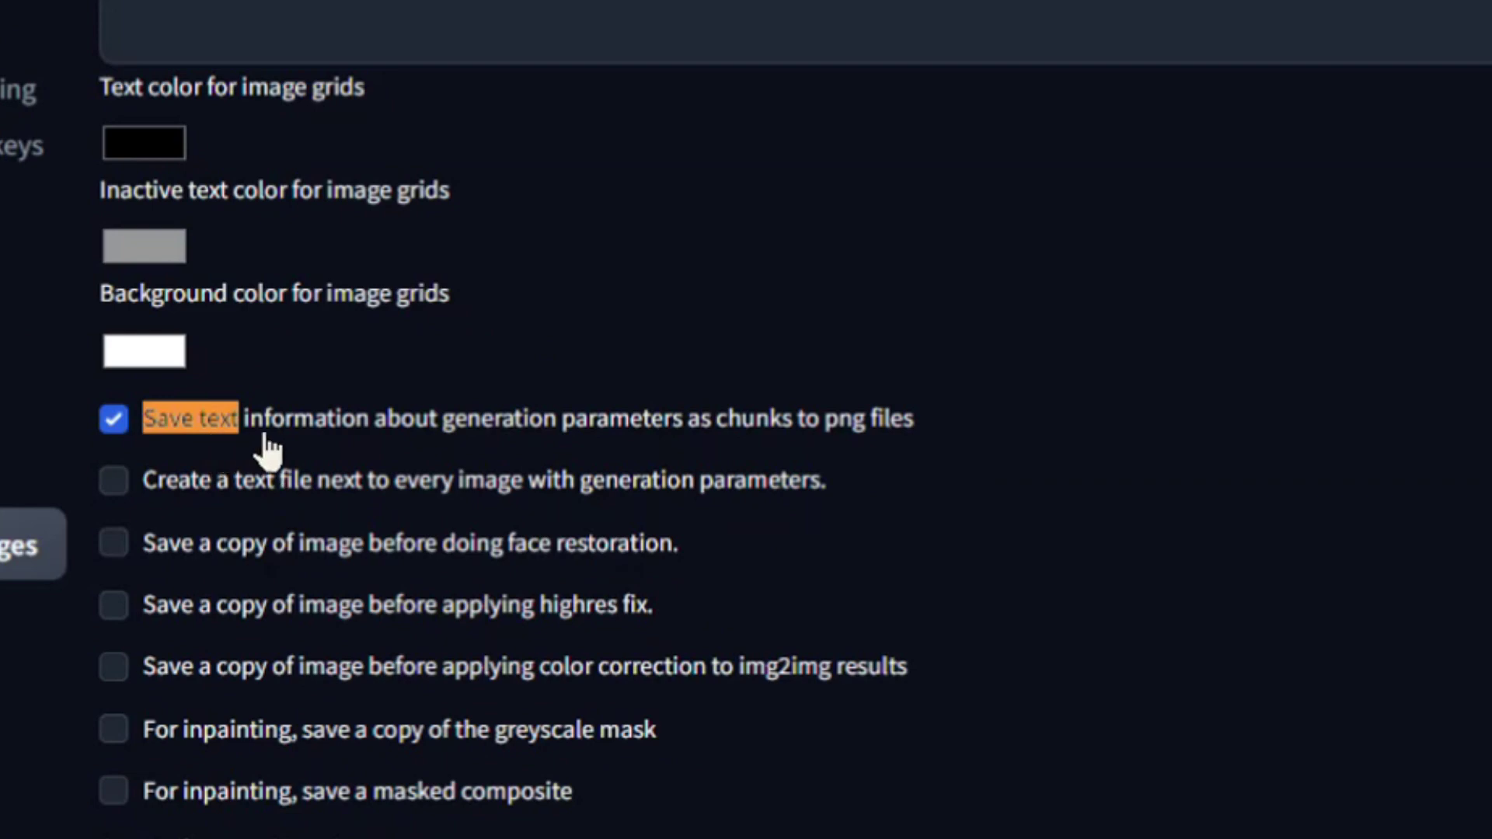
pyautogui.press('Escape')
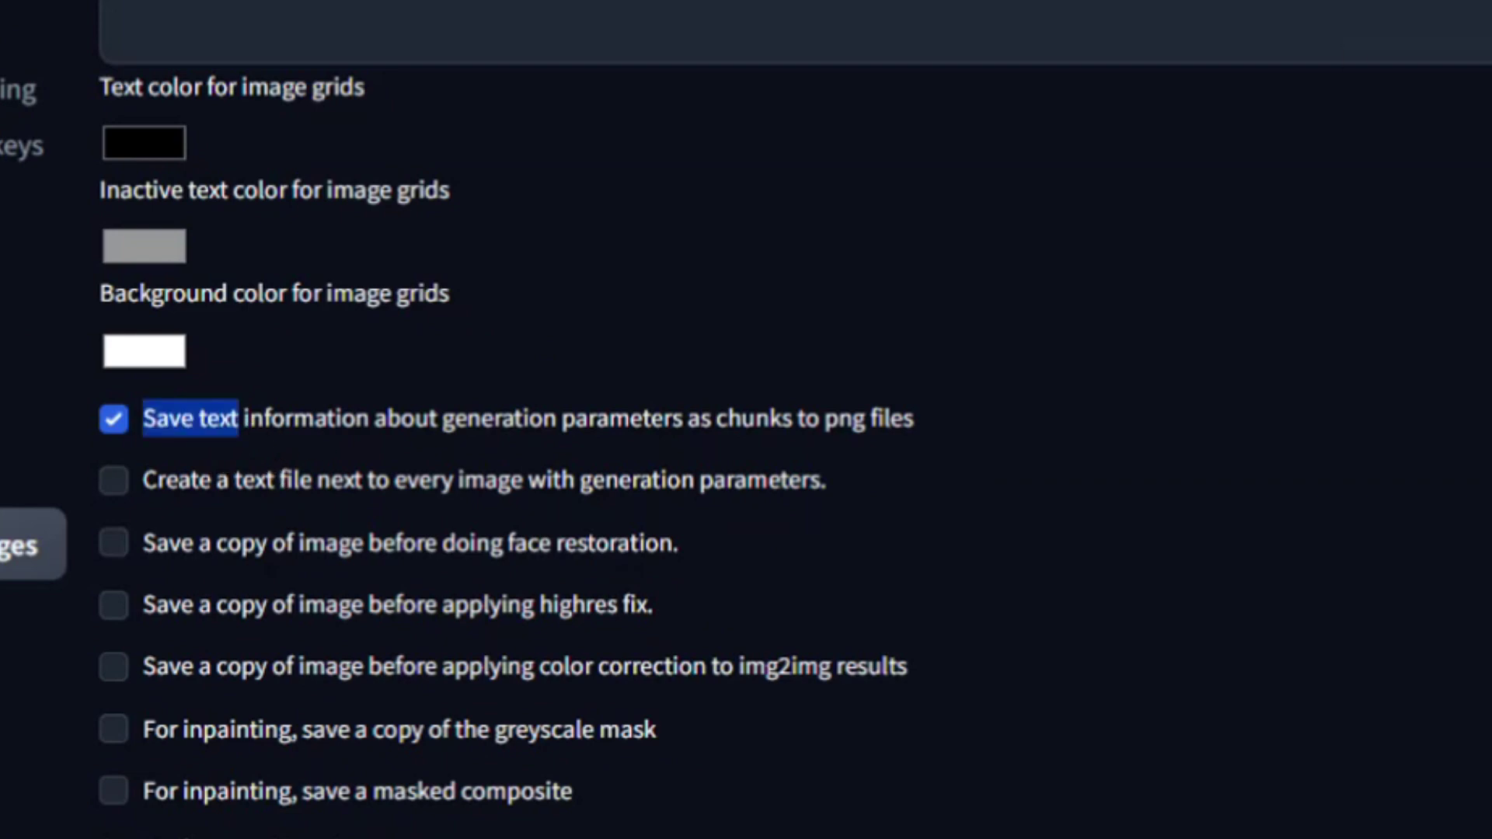
pyautogui.click(1272, 478)
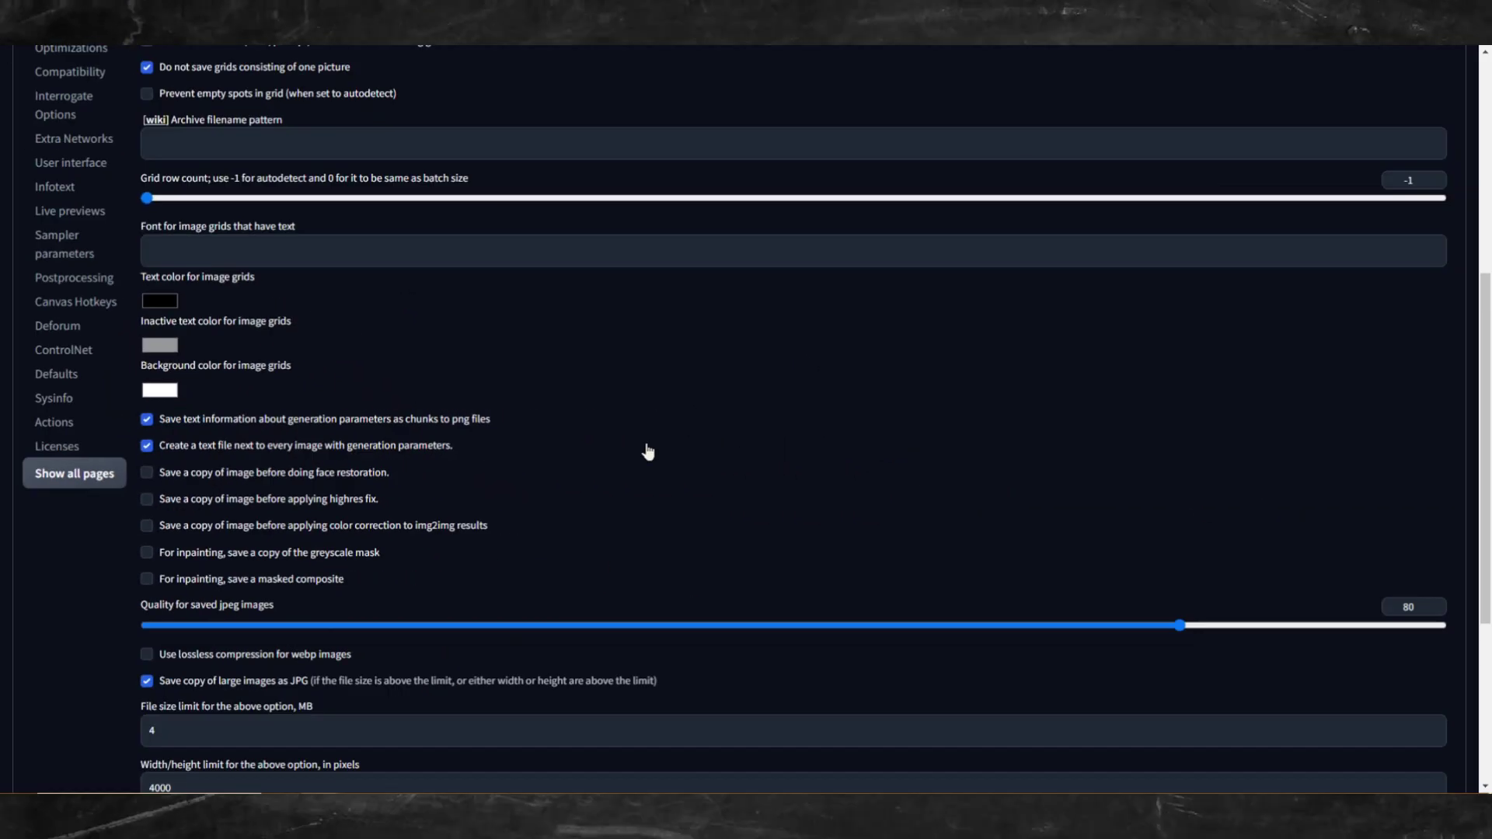
pyautogui.scroll(5, 469, 443)
pyautogui.click(678, 172)
pyautogui.click(1278, 167)
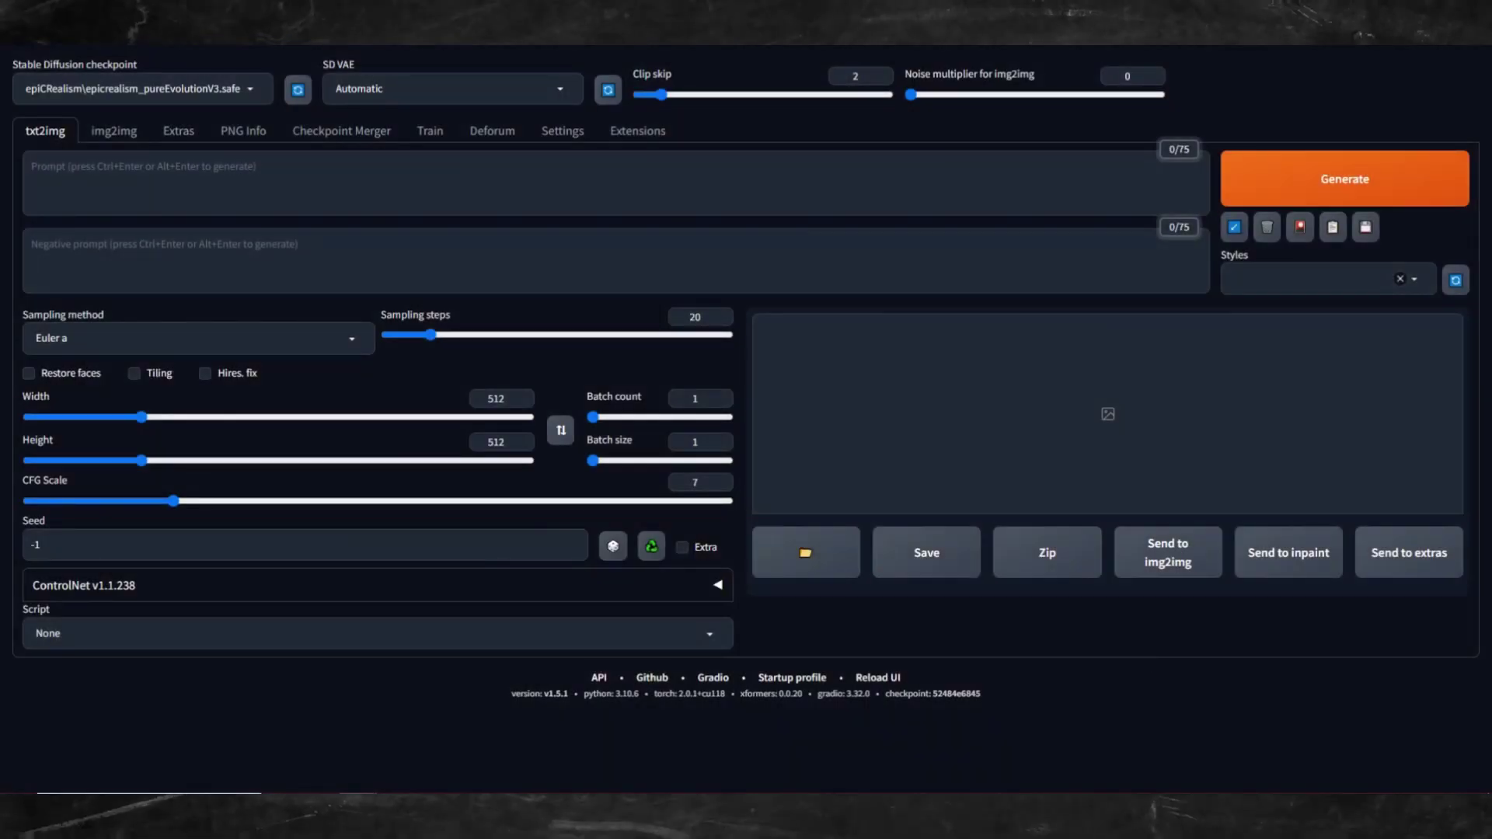
# Step: Preview the first mushroom PNG in the 2023-08-22 outputs folder, then close the viewer and folder
pyautogui.click(609, 825)
pyautogui.doubleClick(616, 307)
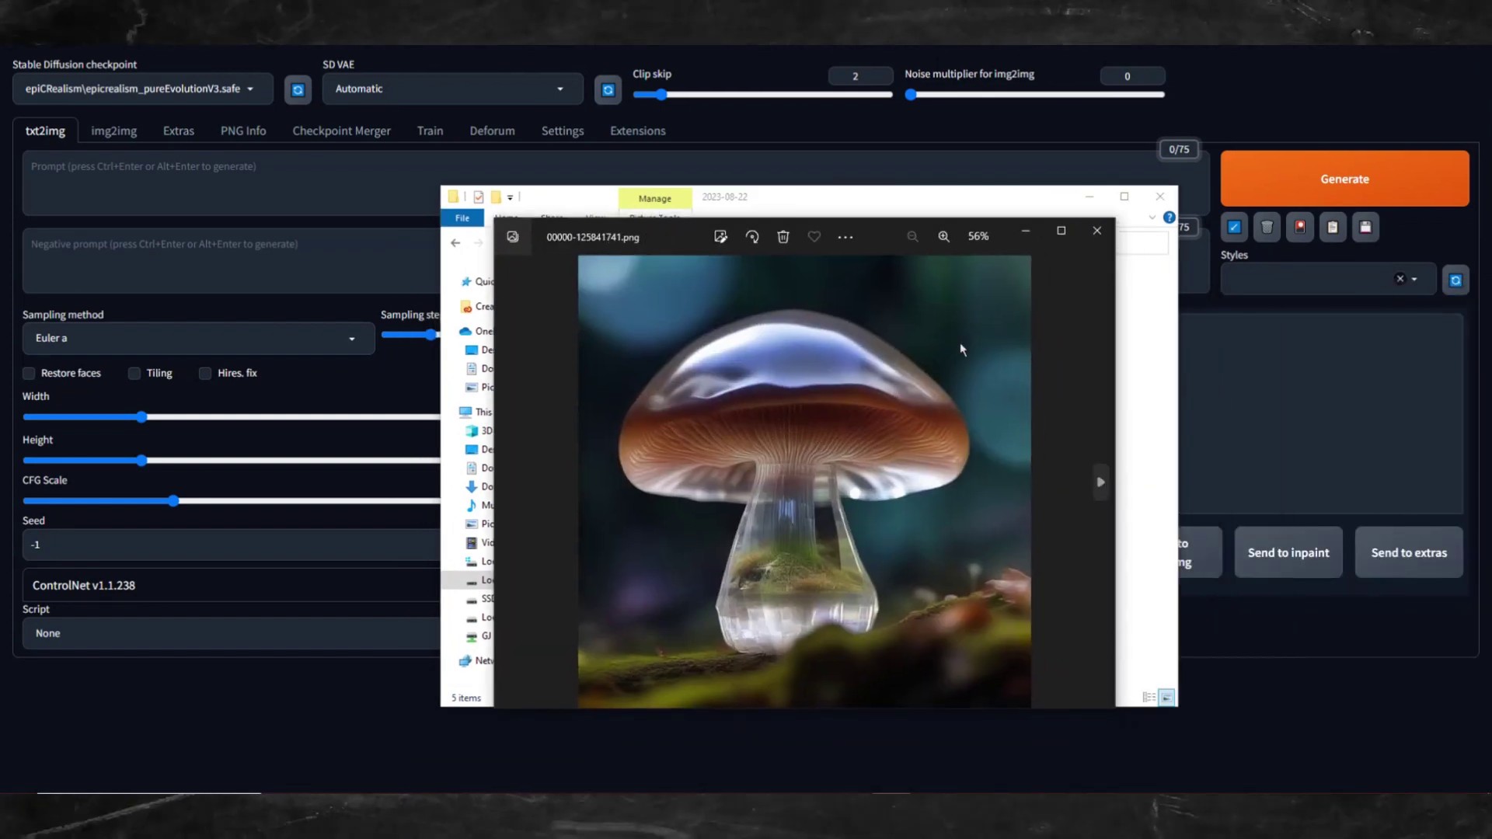
pyautogui.click(1093, 238)
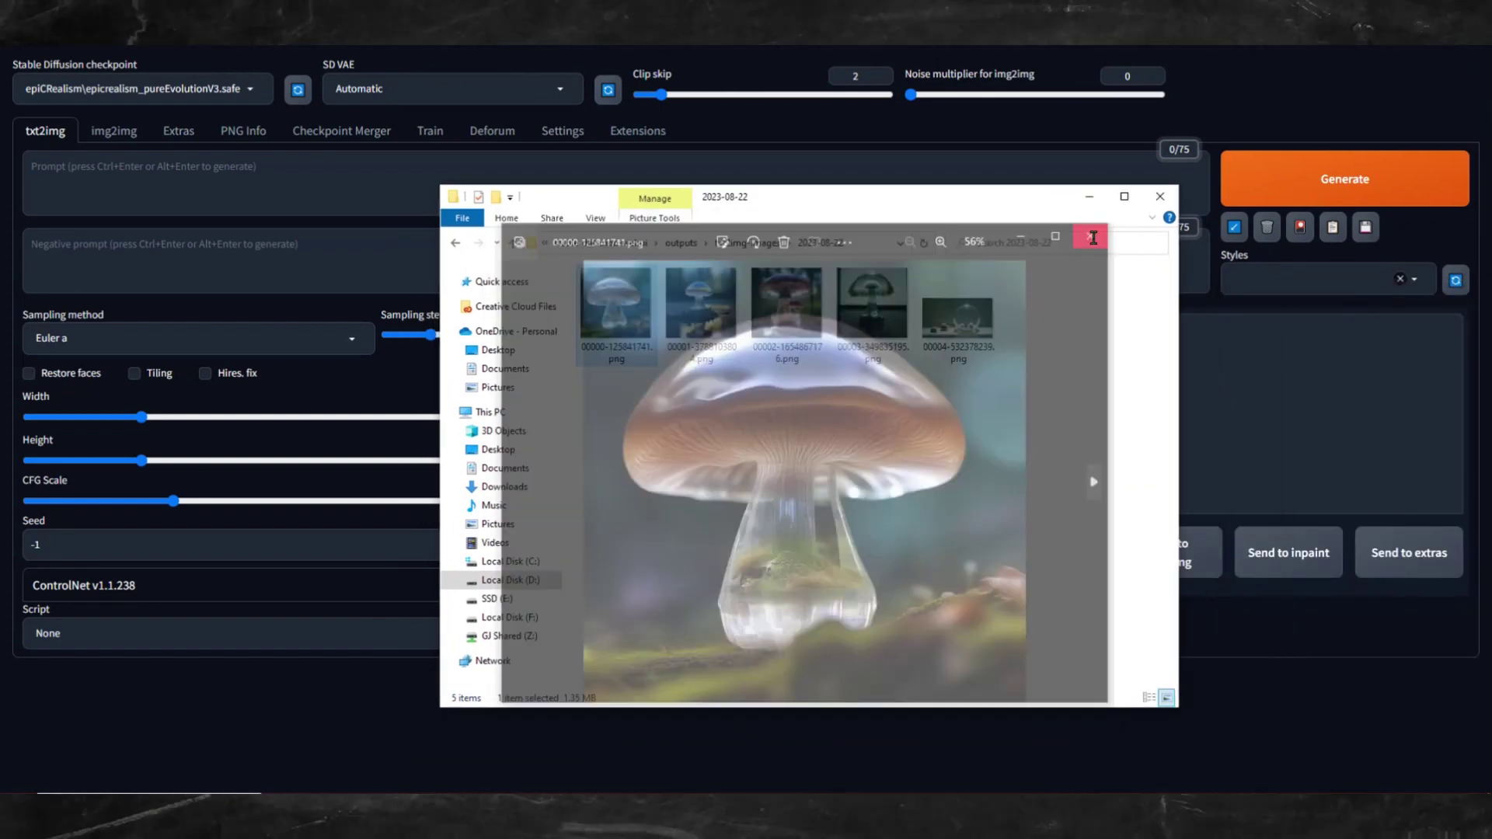
pyautogui.click(1160, 195)
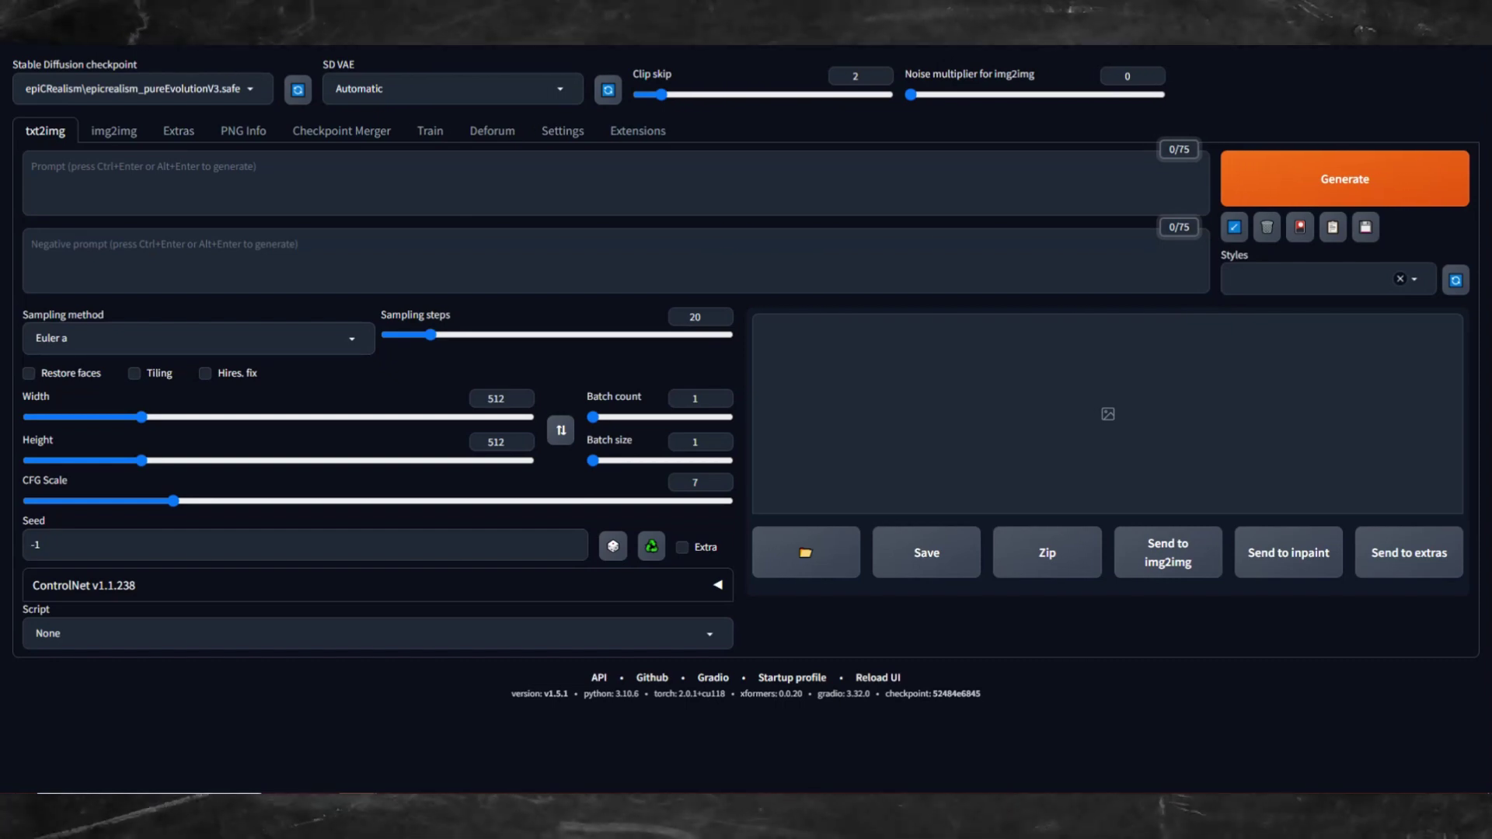
# Step: Drop the mushroom PNG into PNG Info and send its parameters (seed 125841741, 1024x1024) to txt2img
pyautogui.click(243, 132)
pyautogui.moveTo(847, 233); pyautogui.dragTo(454, 281)
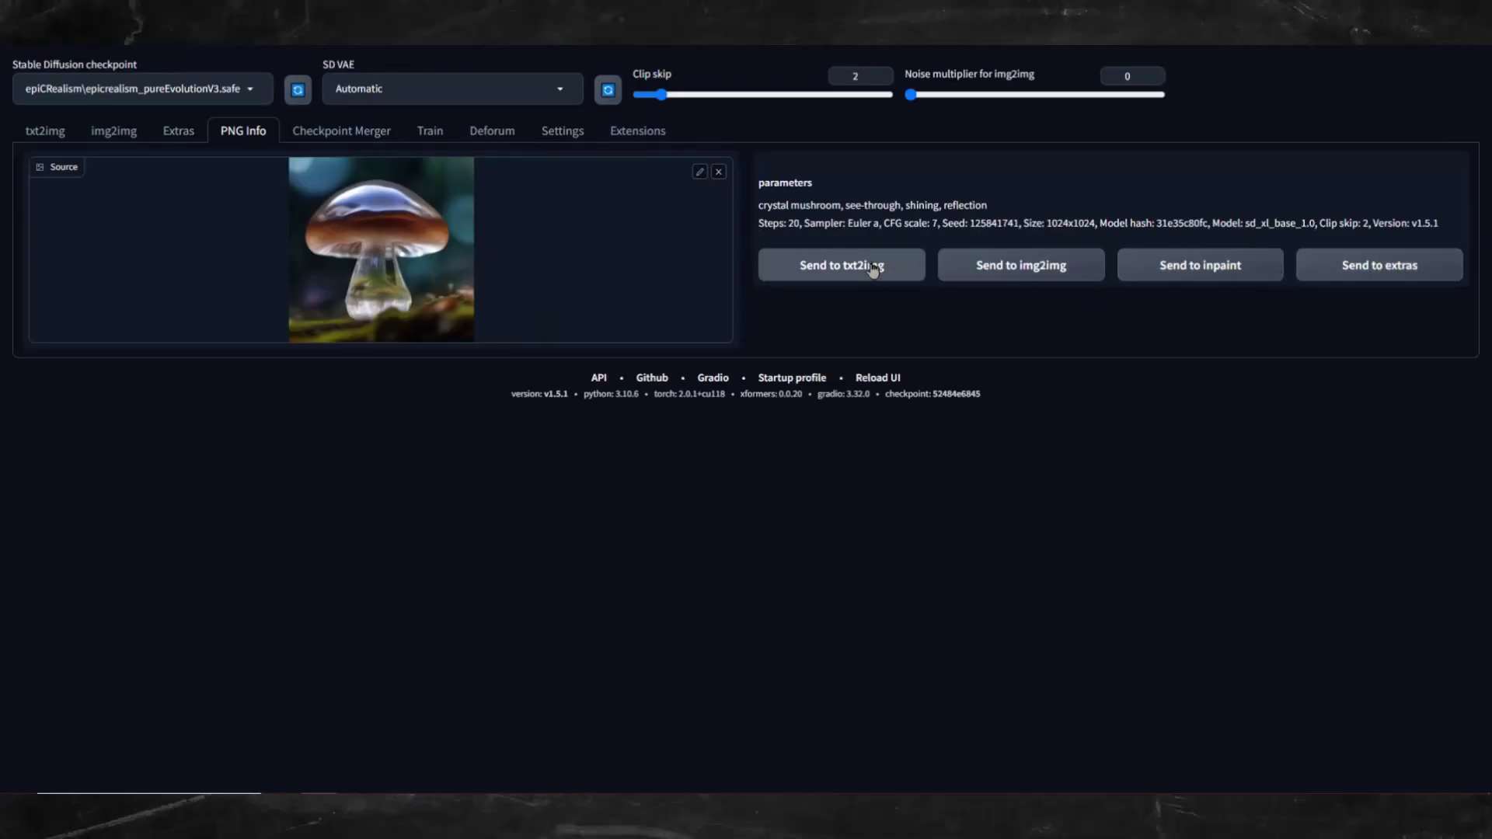
pyautogui.click(873, 268)
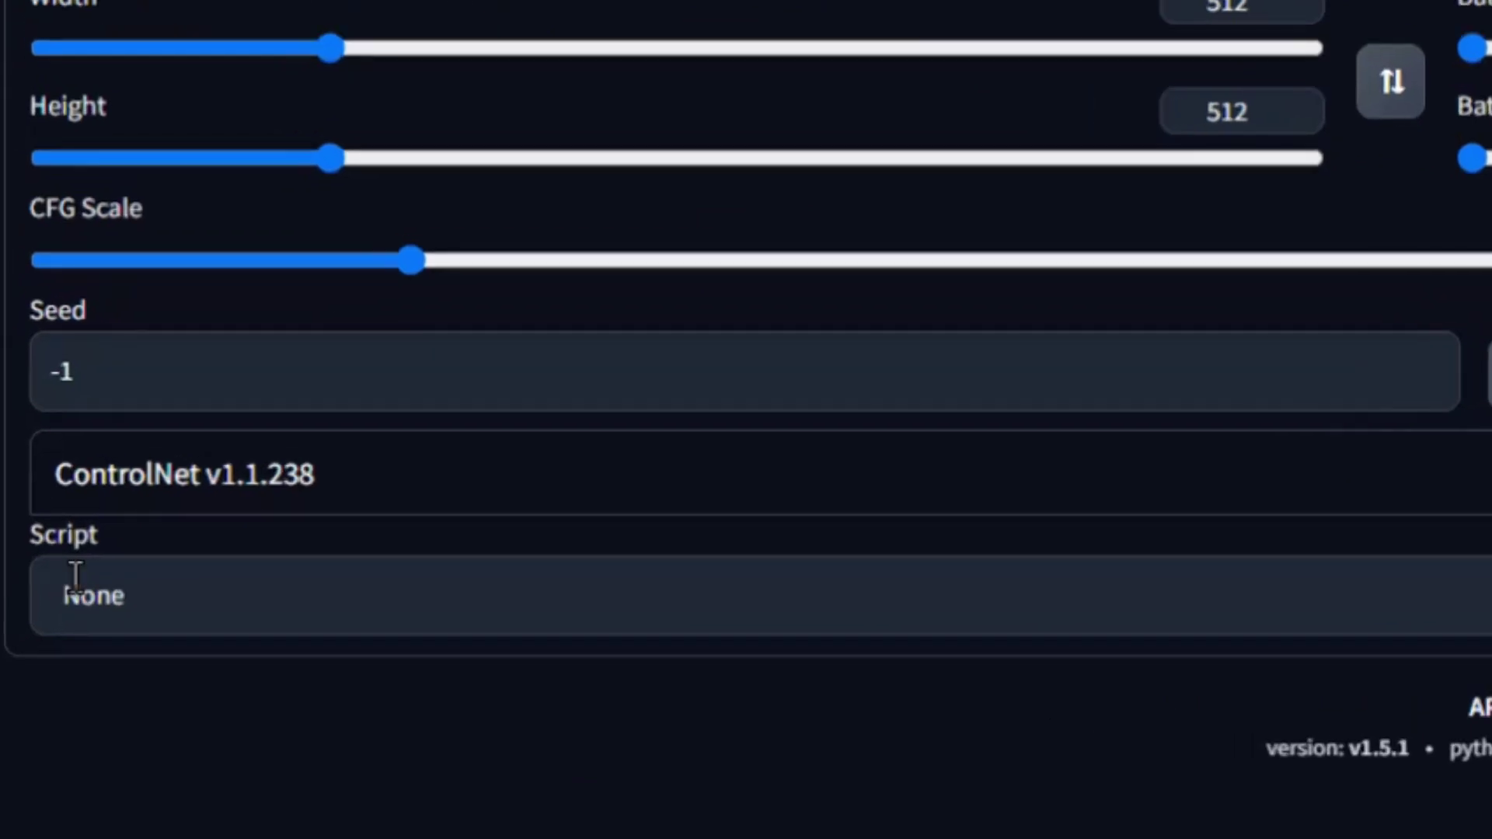
# Step: Select the 'Prompts from file or textbox' script and list prompt 1 through prompt 4 on separate lines
pyautogui.click(48, 613)
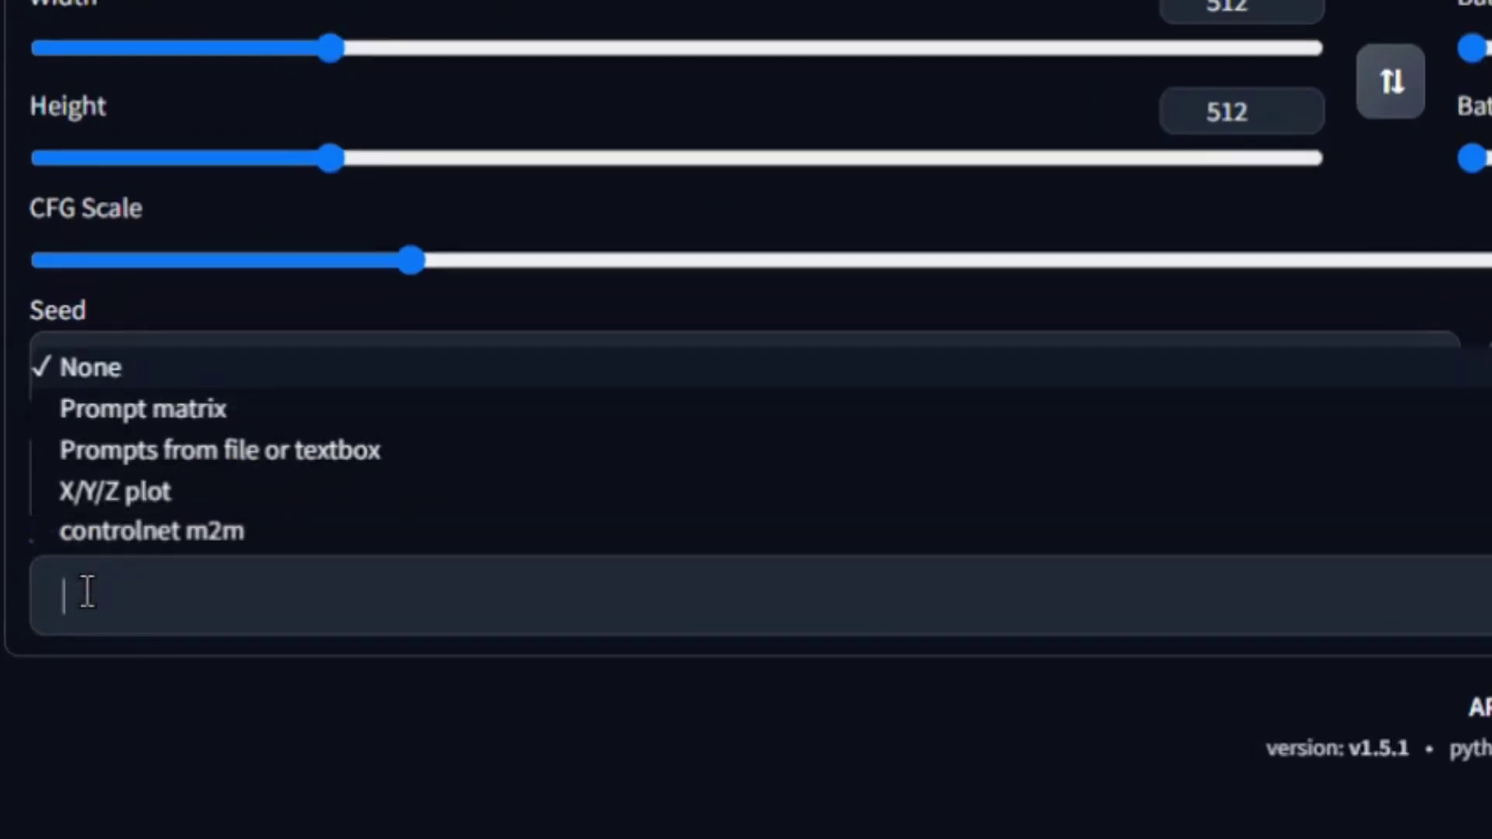
pyautogui.click(353, 454)
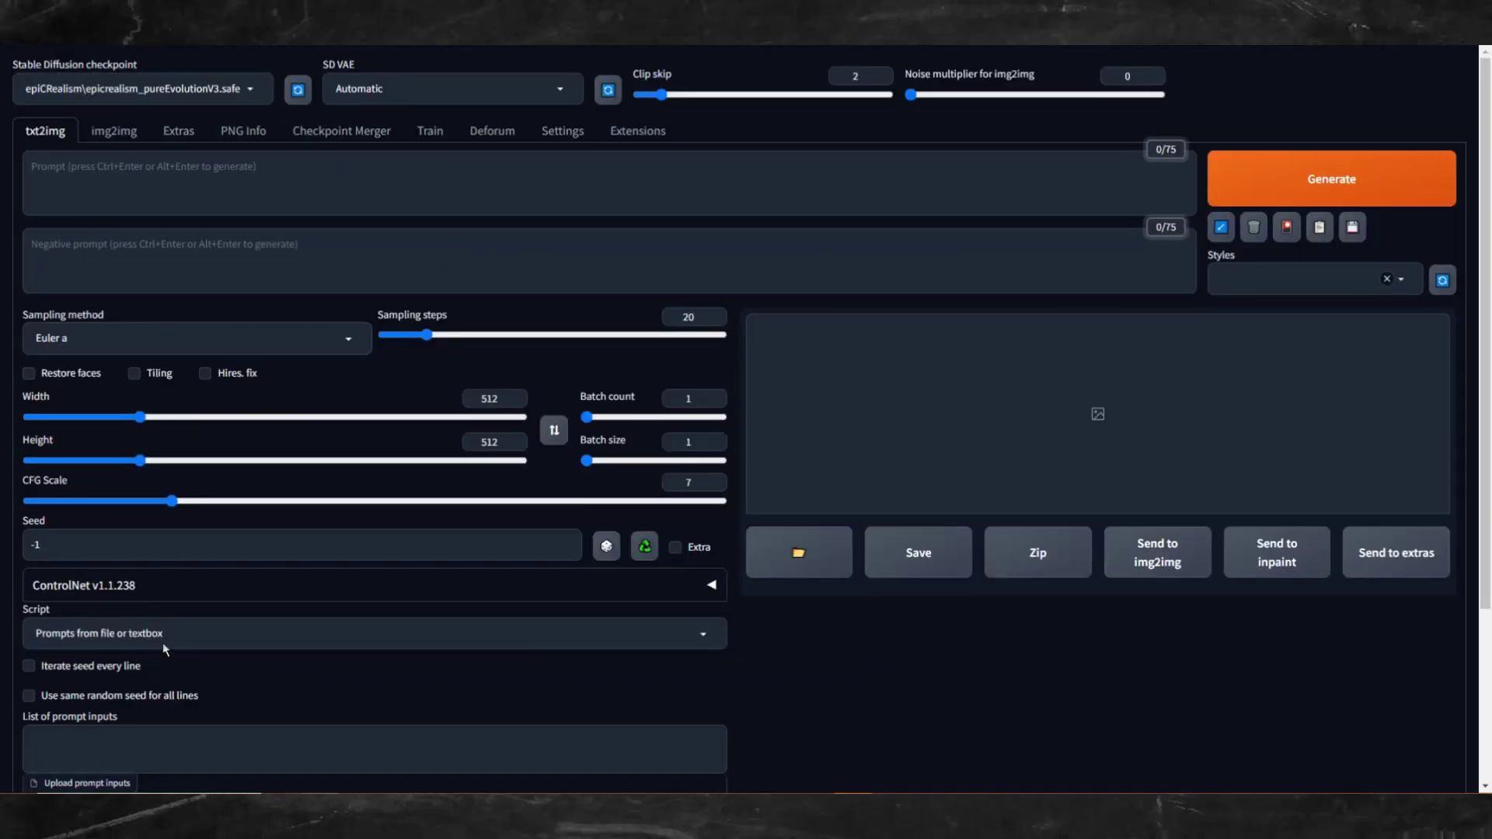
pyautogui.scroll(-3, 201, 631)
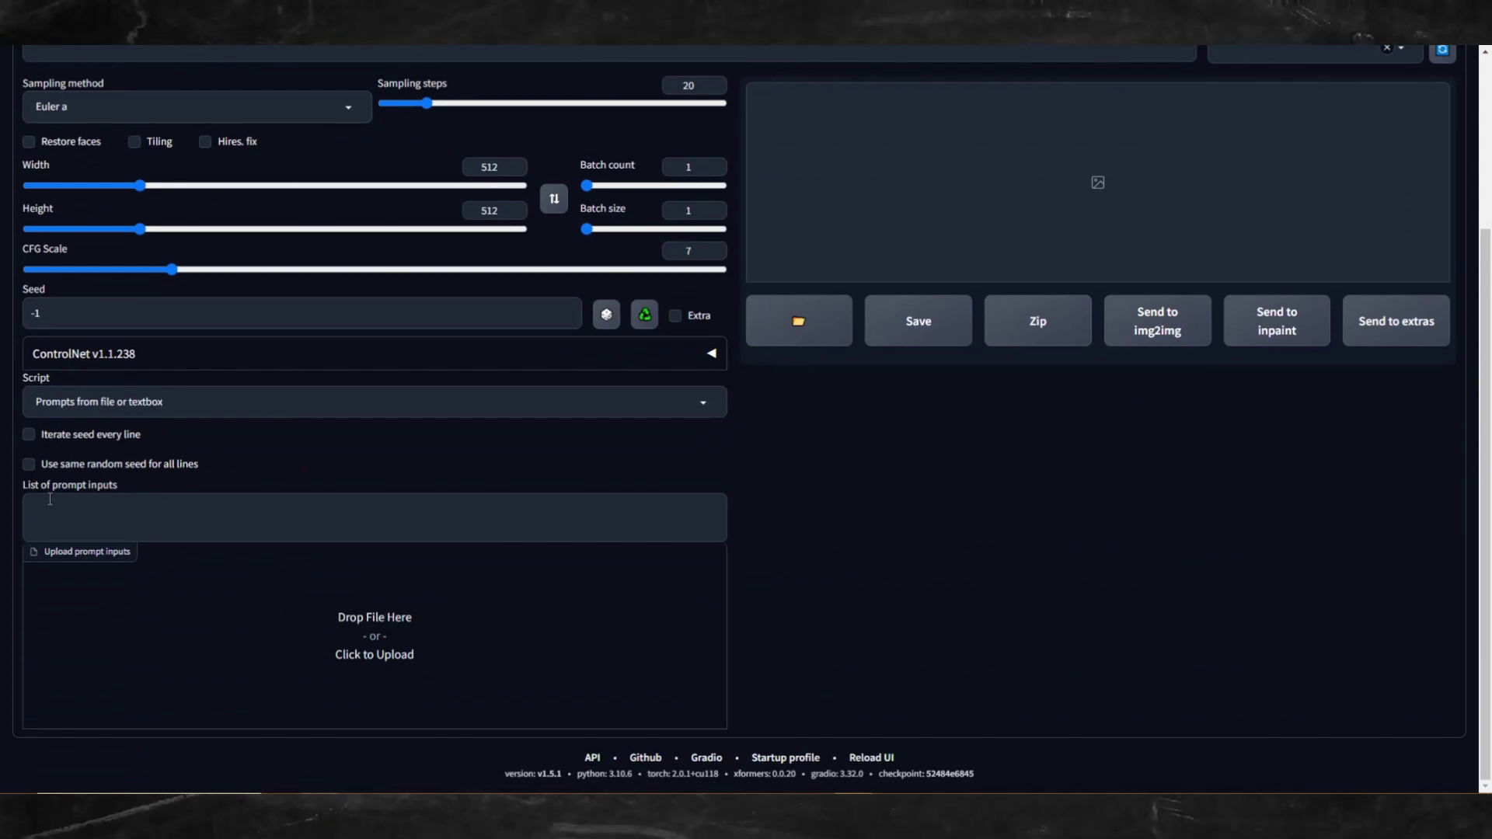
pyautogui.click(81, 508)
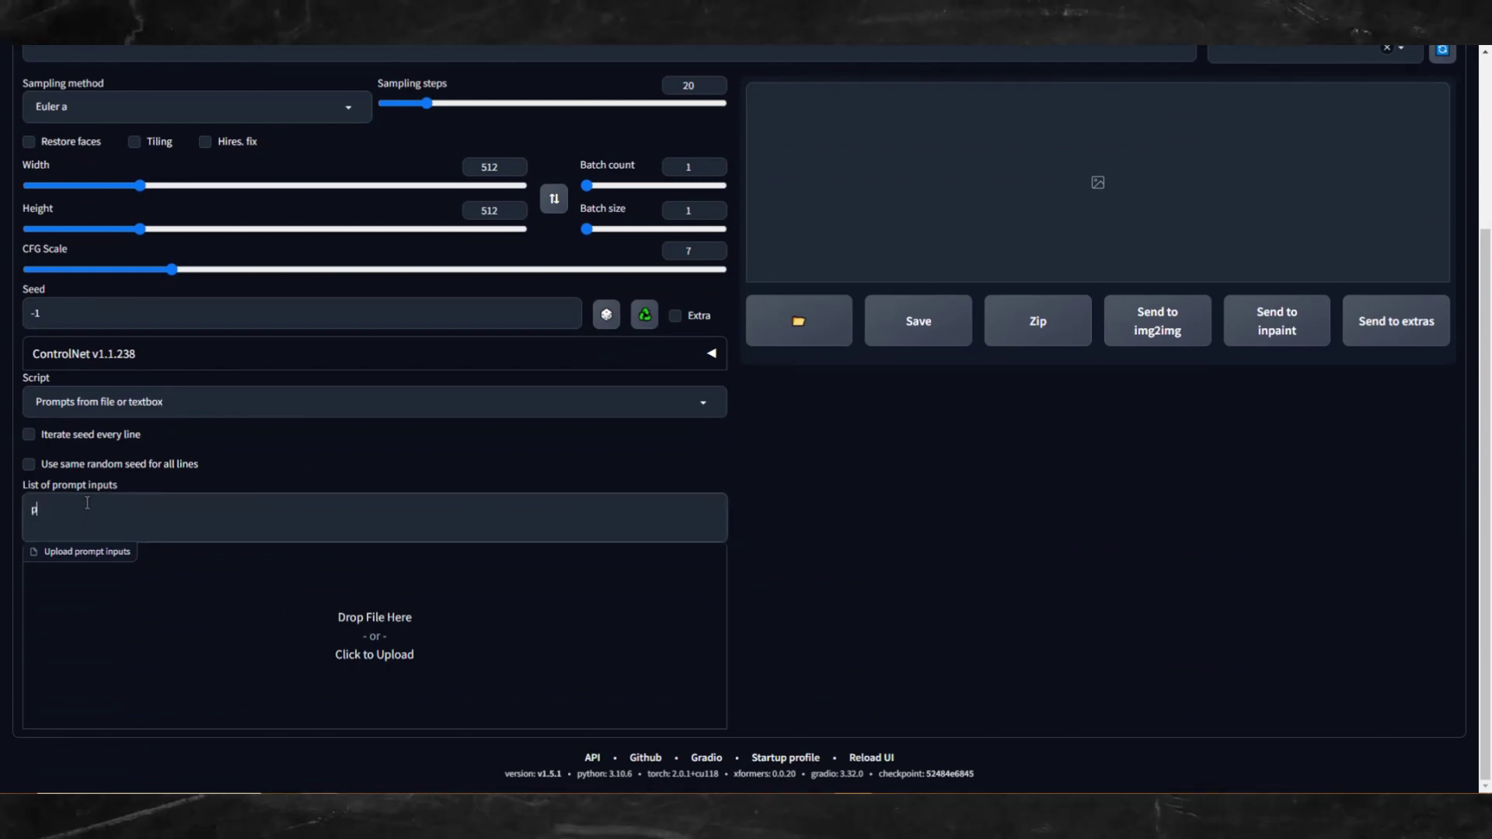
pyautogui.write('prompt 1 p')
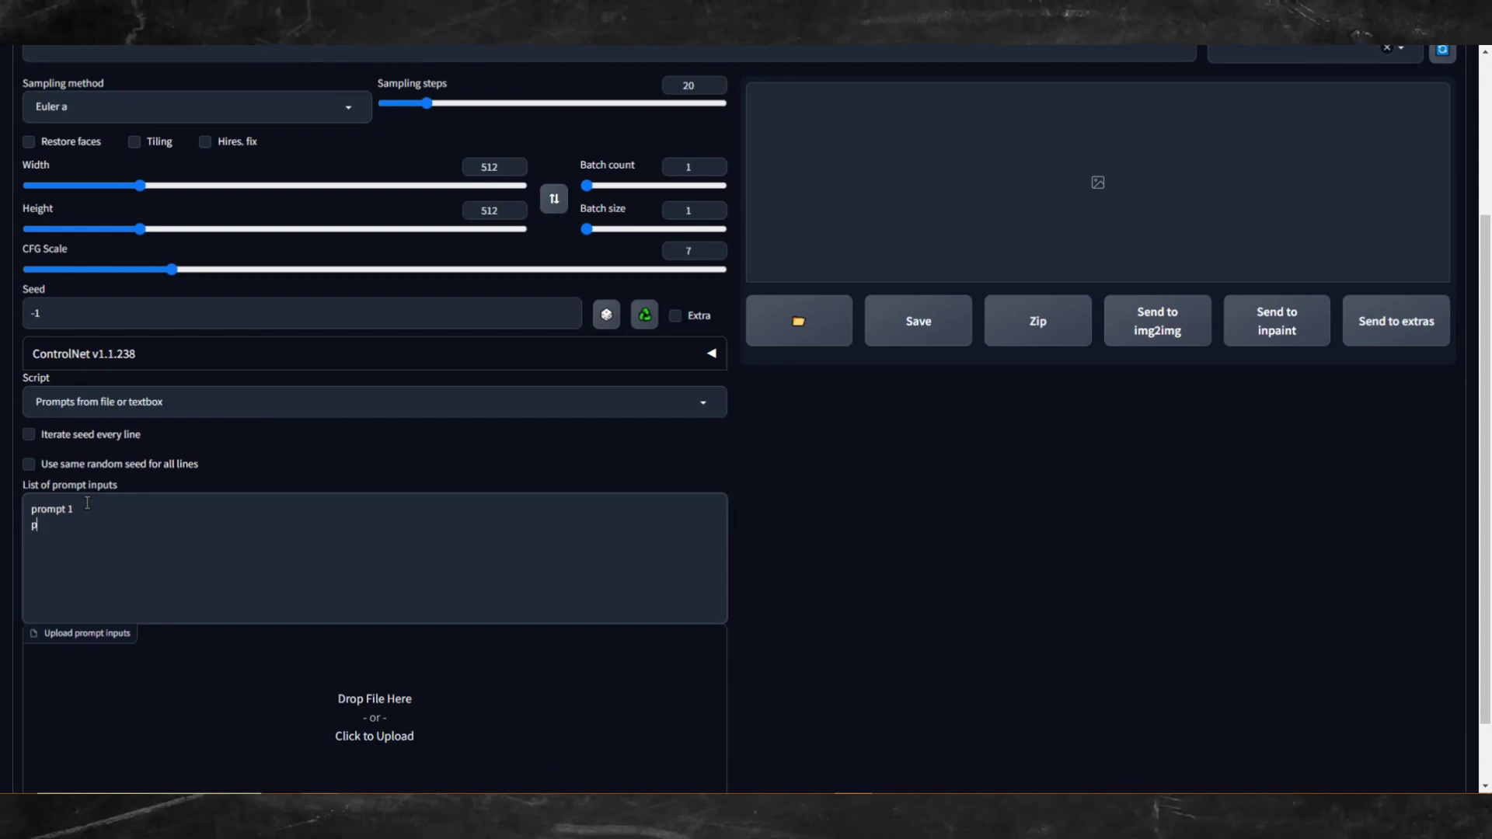
pyautogui.write('rompt 2')
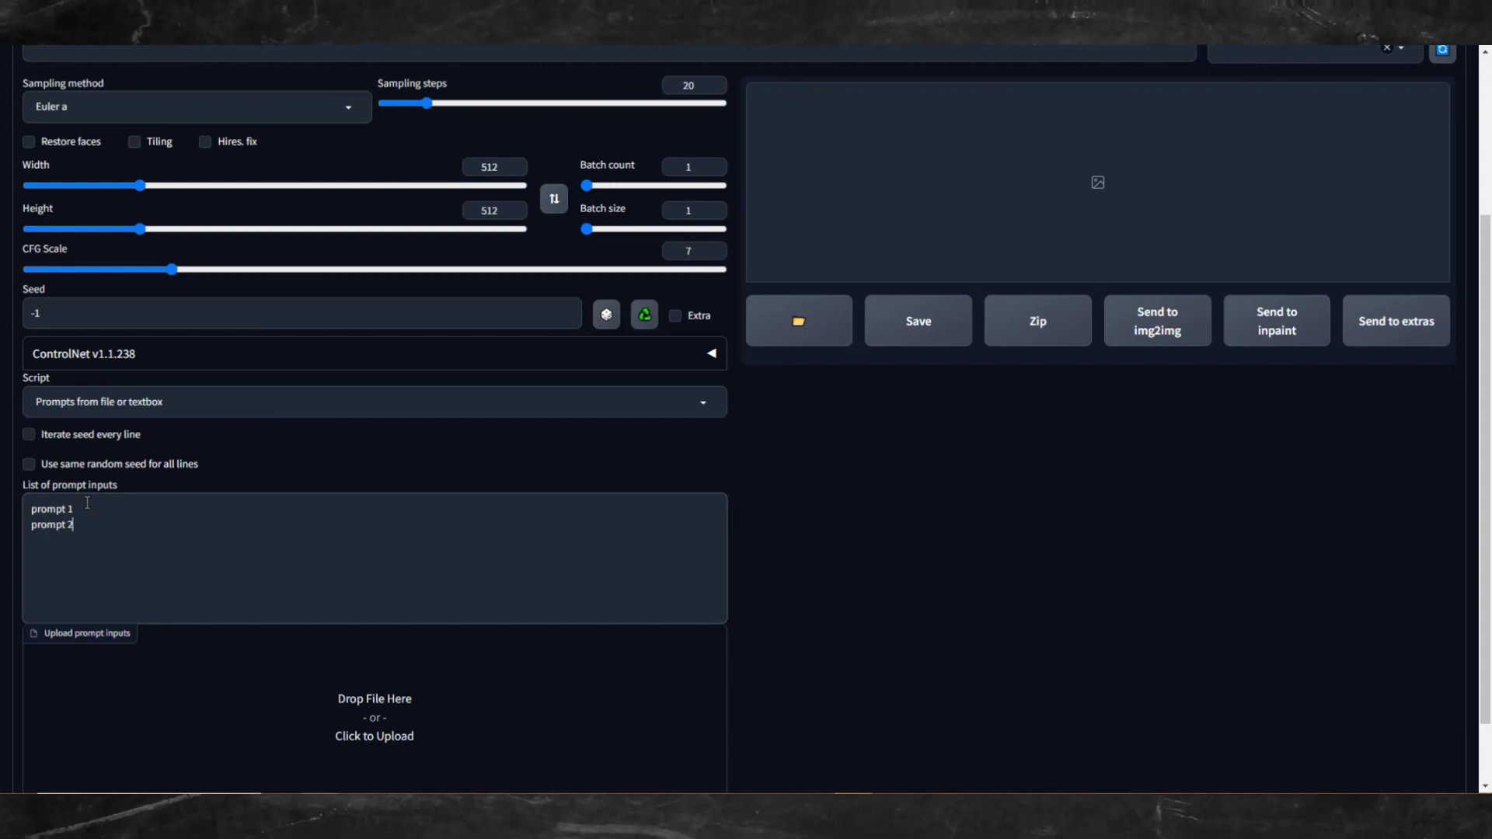
pyautogui.press('Return')
pyautogui.write('prompt 3')
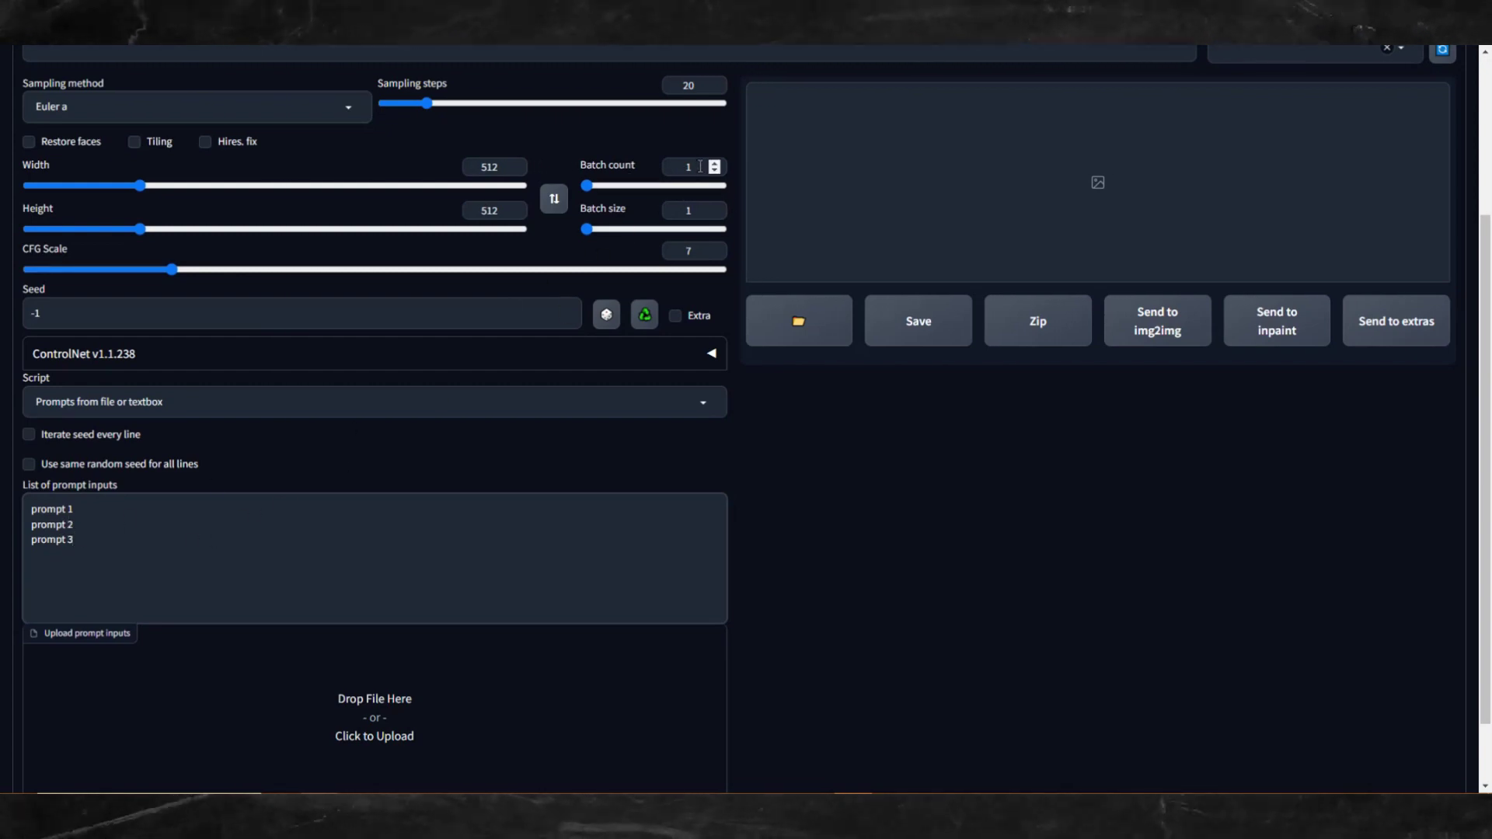
pyautogui.click(690, 168)
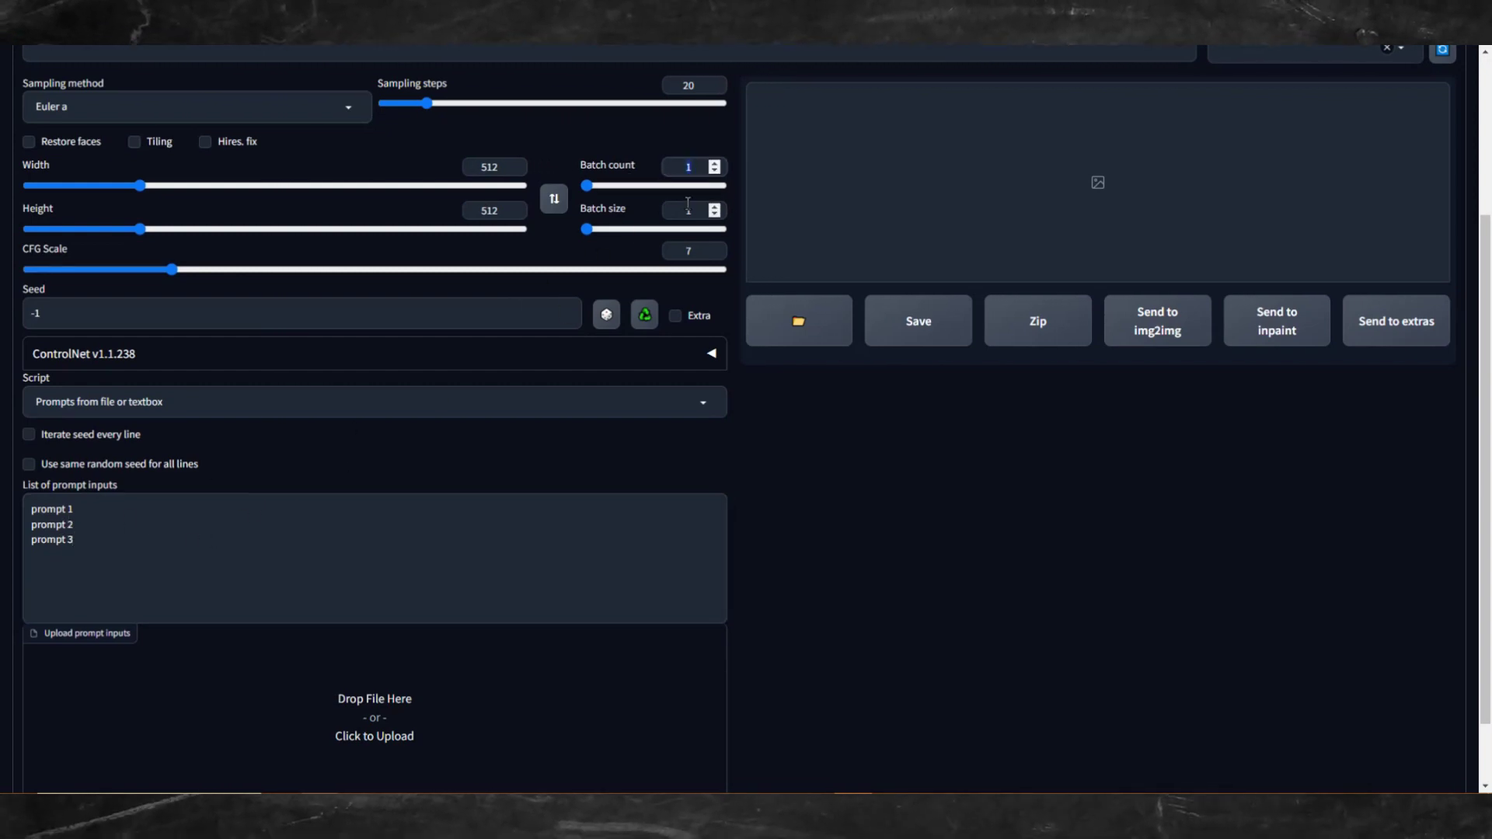
pyautogui.click(123, 600)
pyautogui.write('prompt 4')
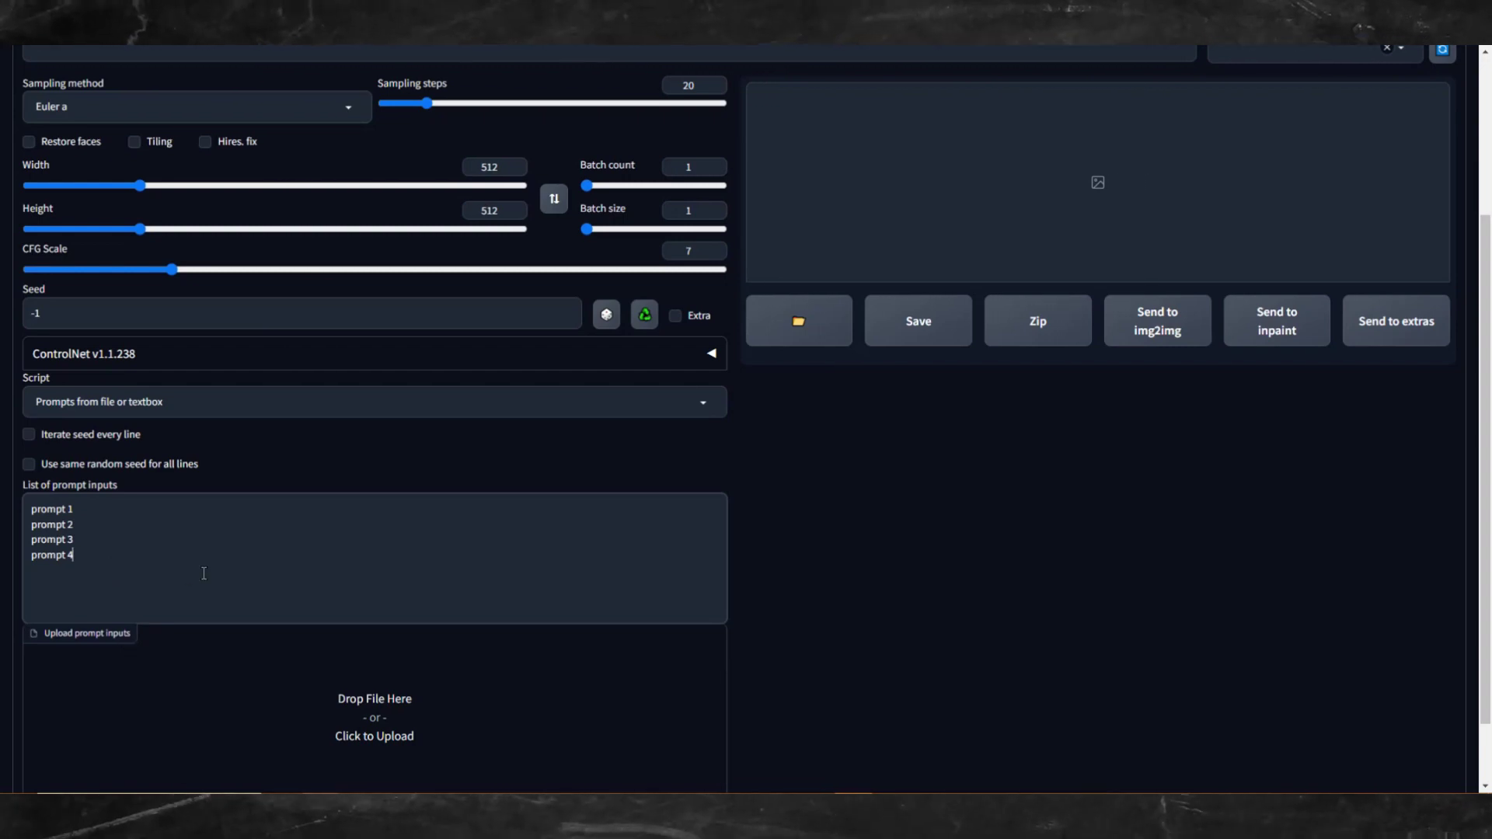
# Step: Add the epiCNegative textual inversion embedding to the negative prompt
pyautogui.scroll(3, 204, 574)
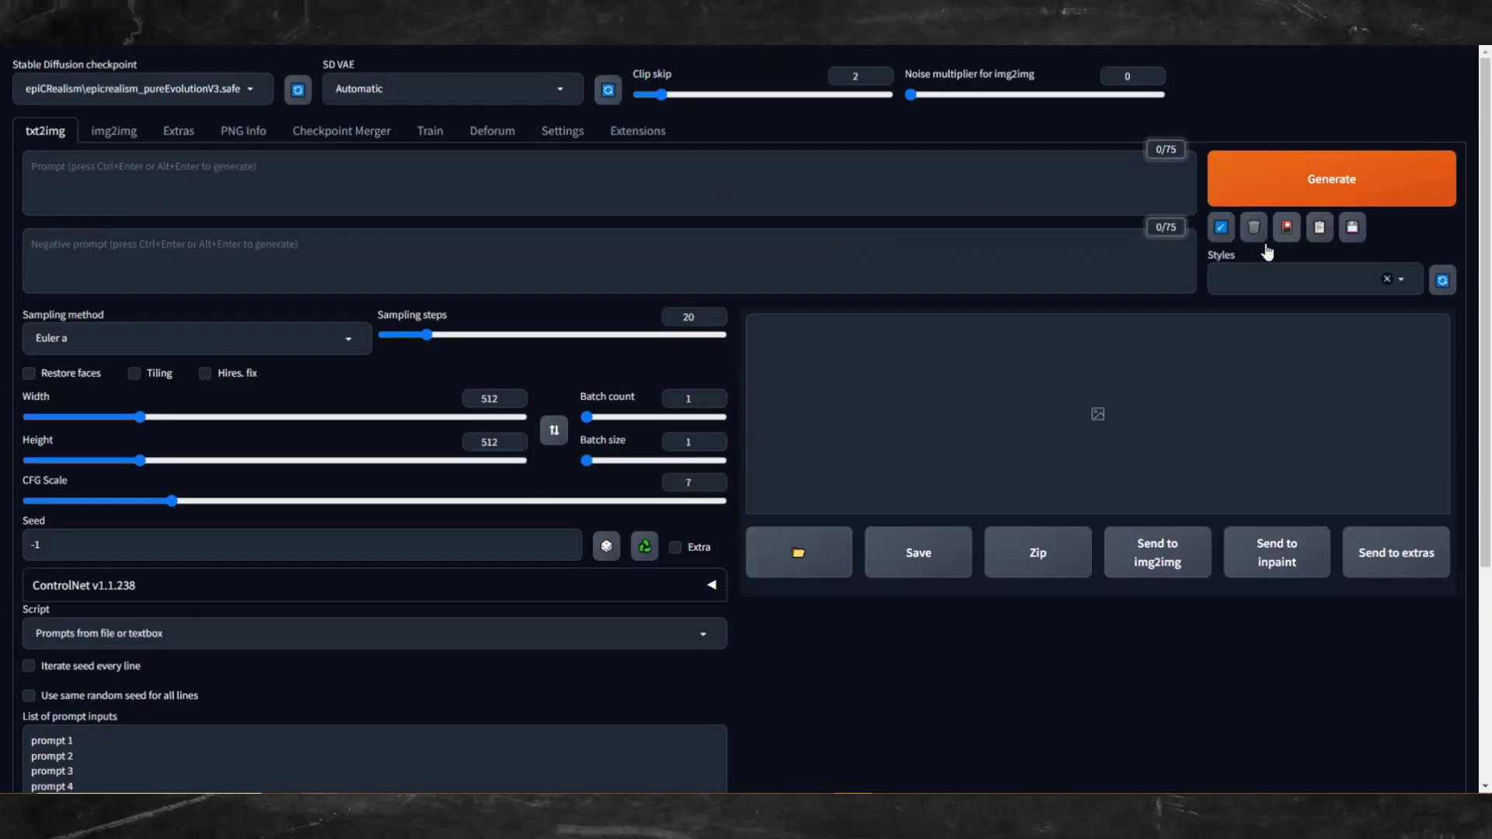
pyautogui.click(1286, 227)
pyautogui.click(354, 553)
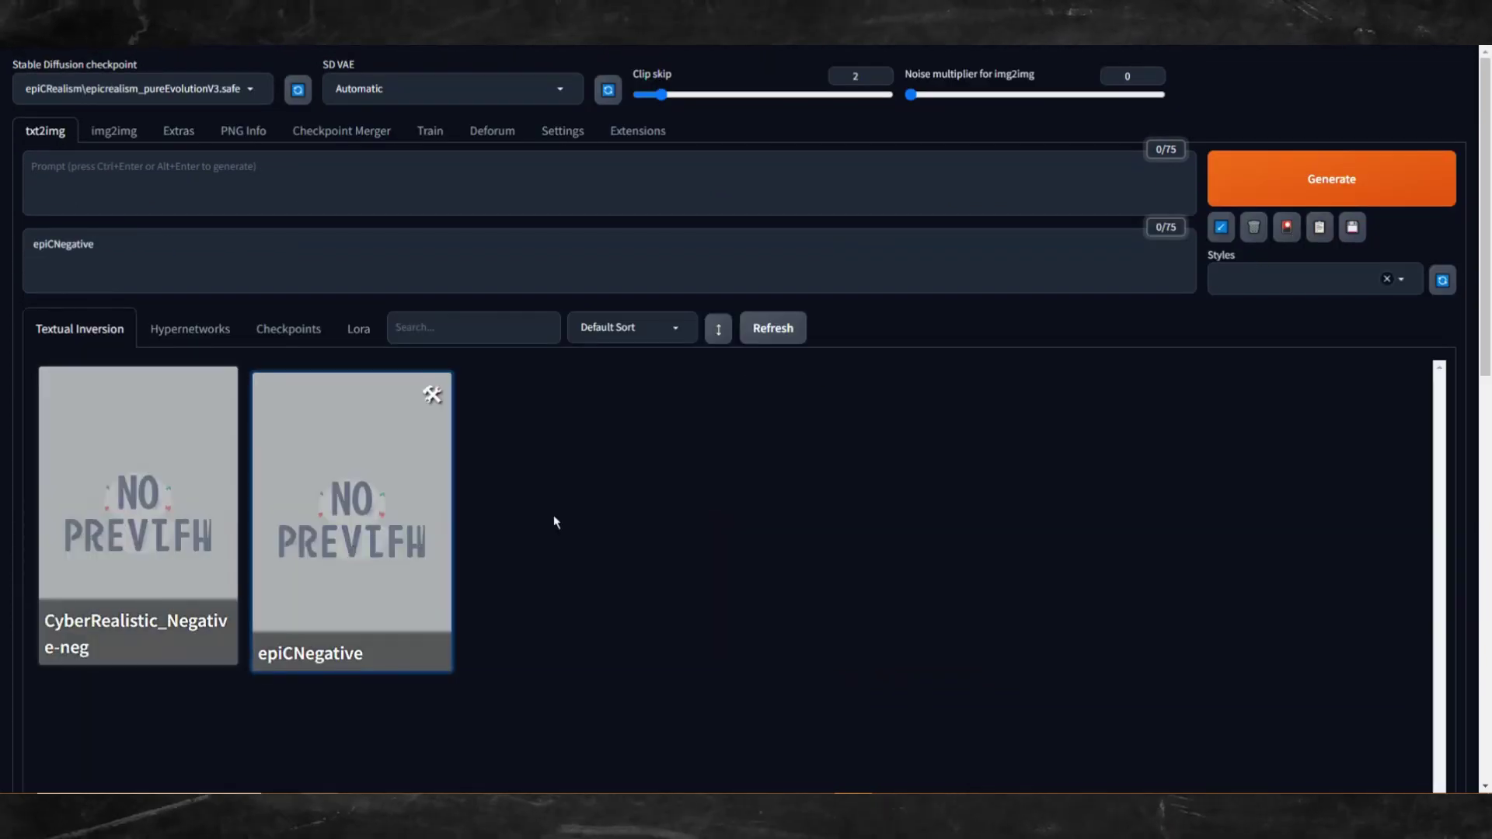
pyautogui.click(1284, 232)
pyautogui.scroll(-4, 265, 493)
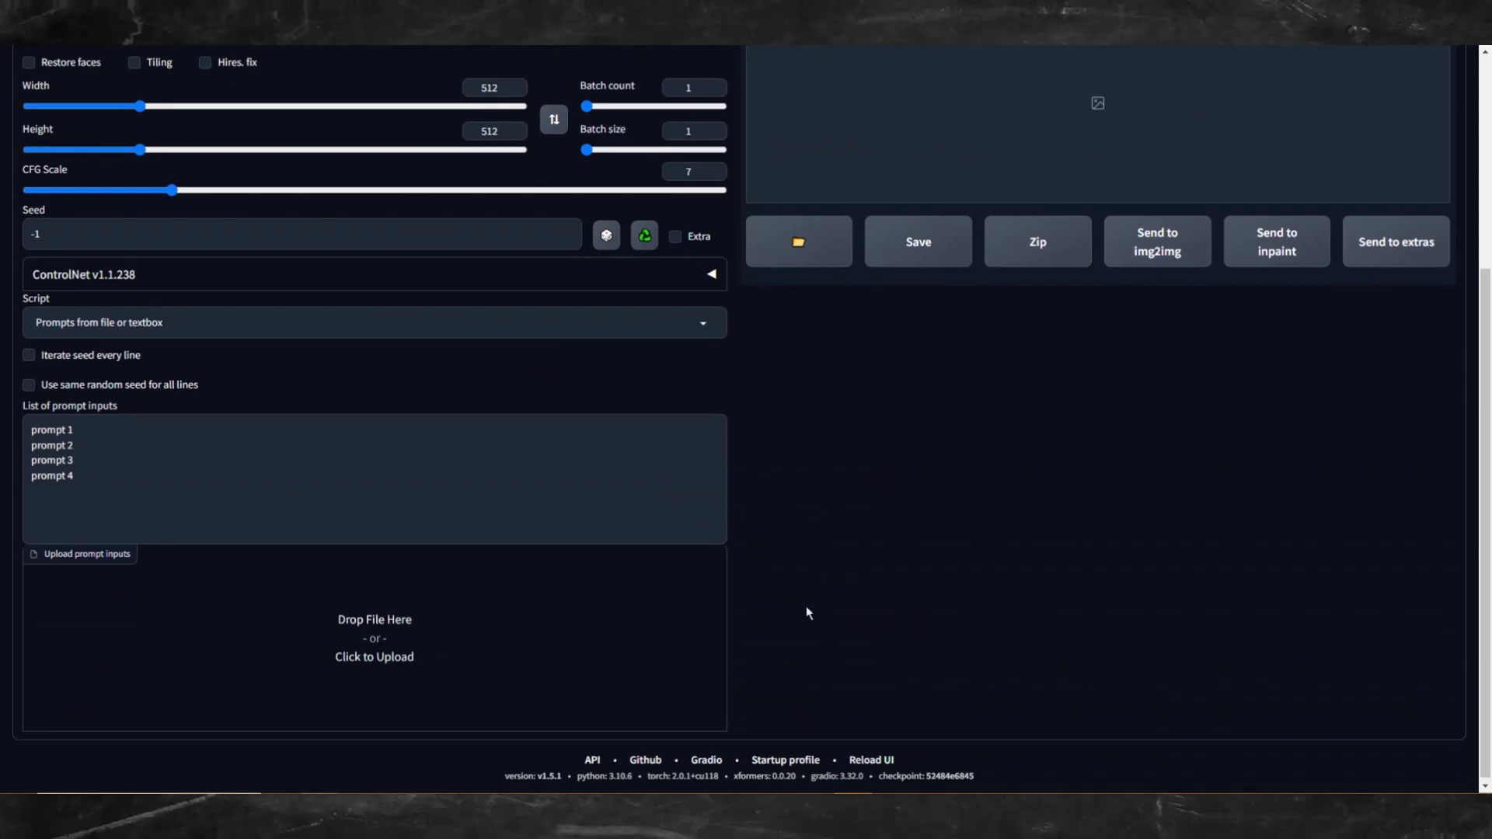
pyautogui.scroll(4, 806, 608)
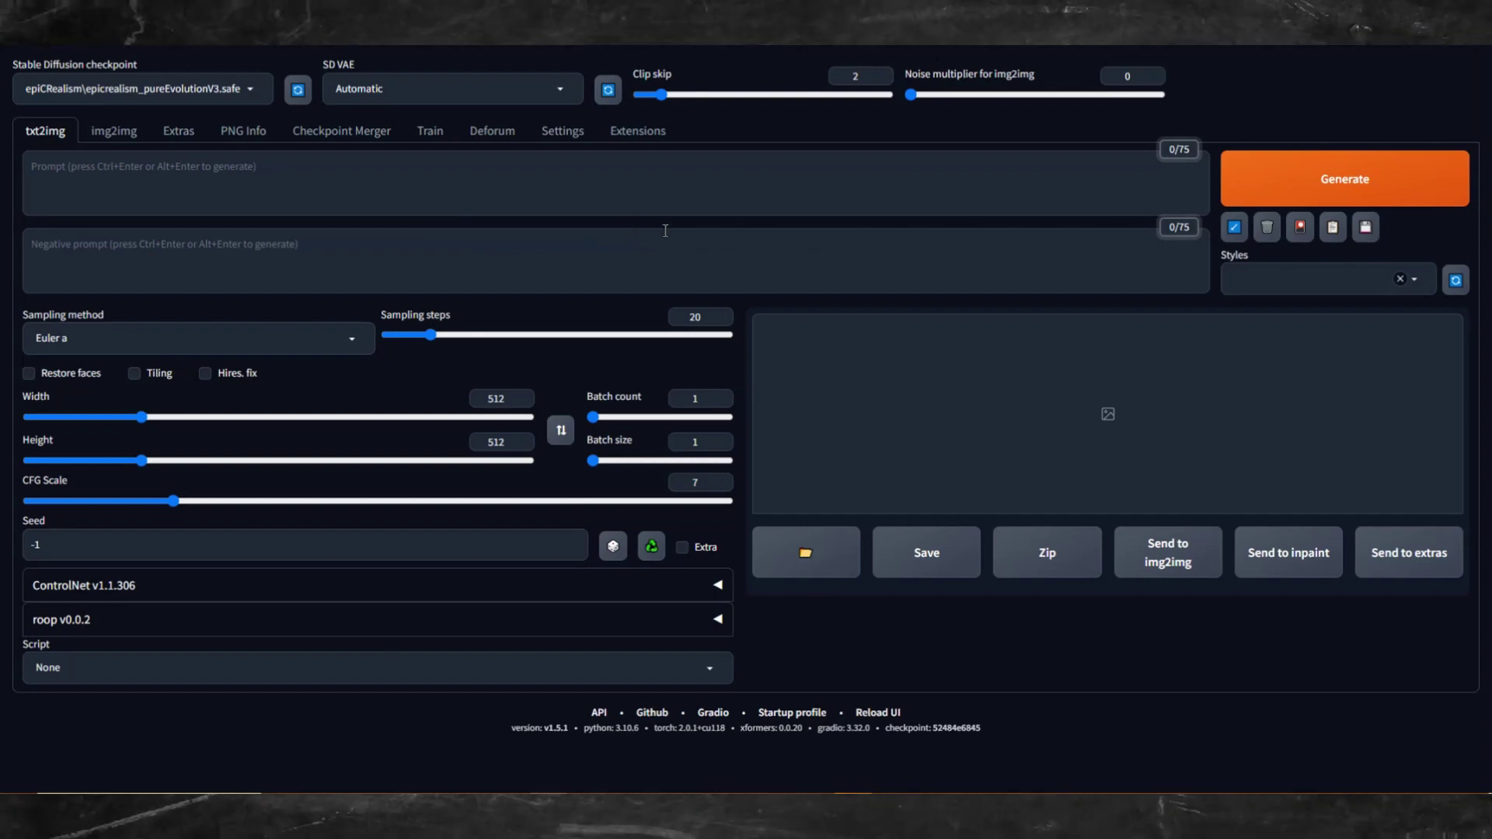
# Step: Load the Available extensions index and search it for 'roop'
pyautogui.click(637, 143)
pyautogui.click(140, 171)
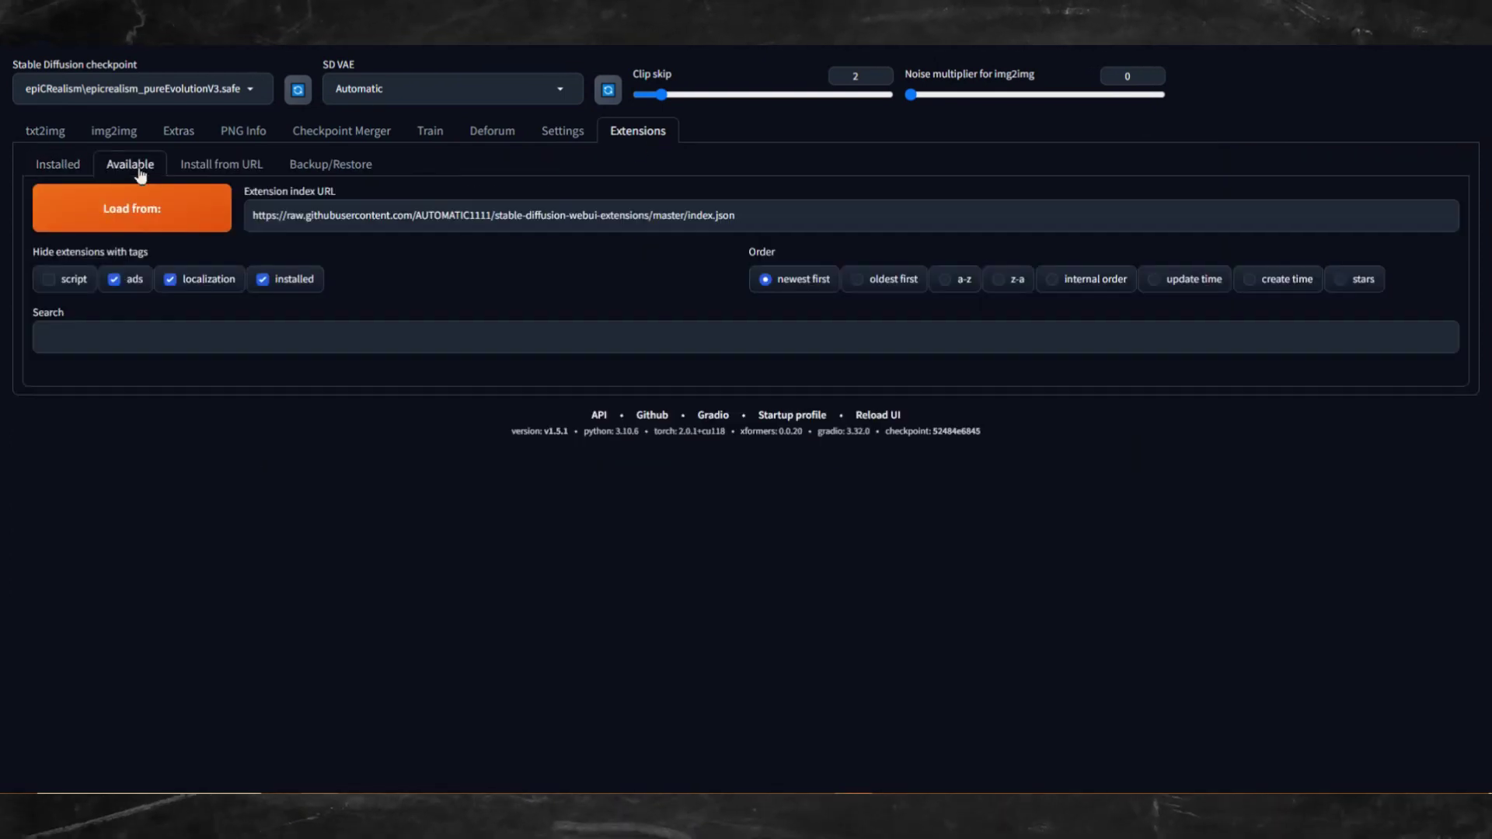
pyautogui.click(148, 219)
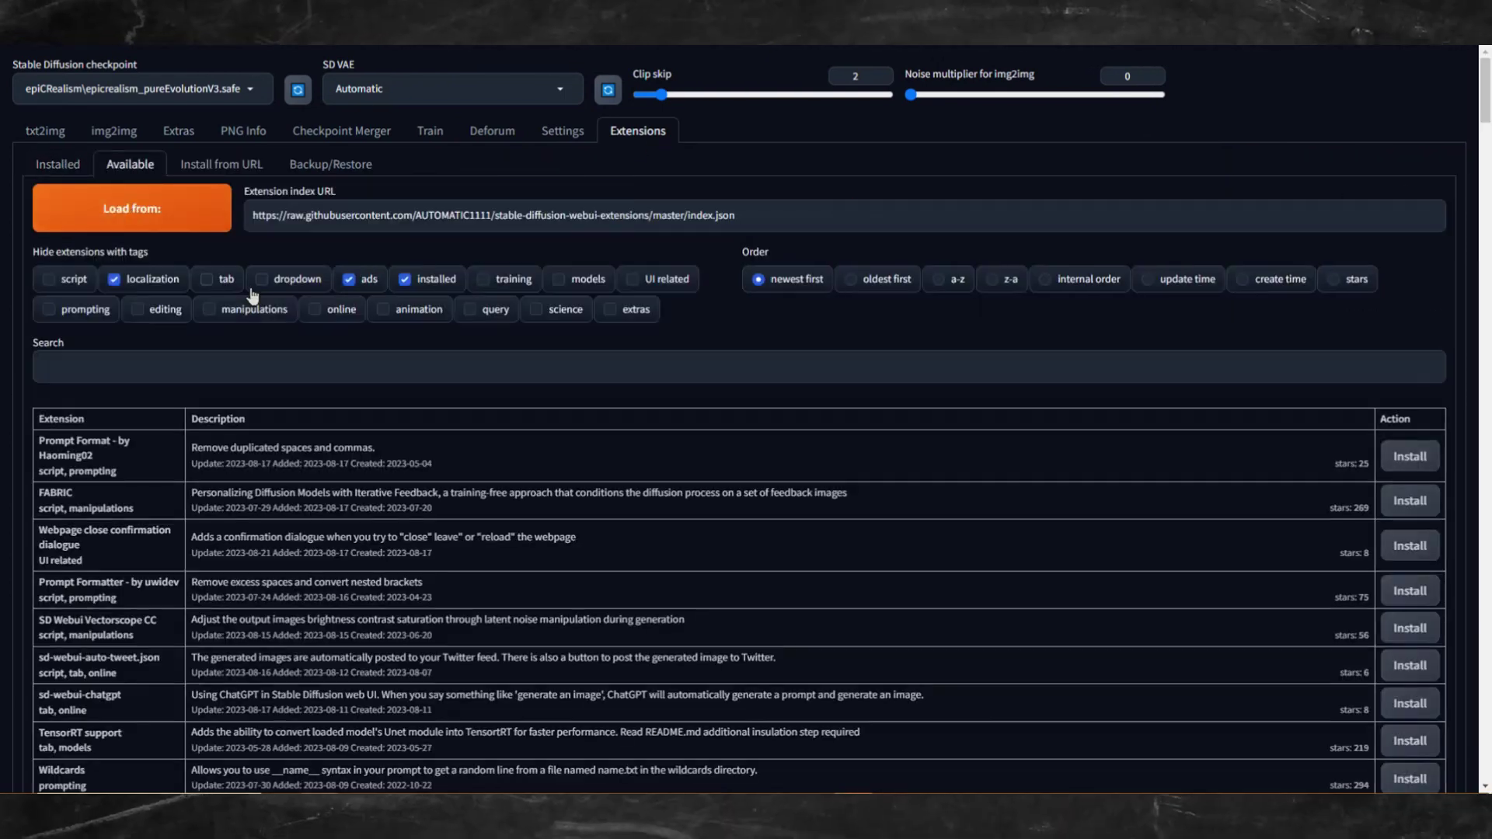
pyautogui.click(380, 373)
pyautogui.write('roo')
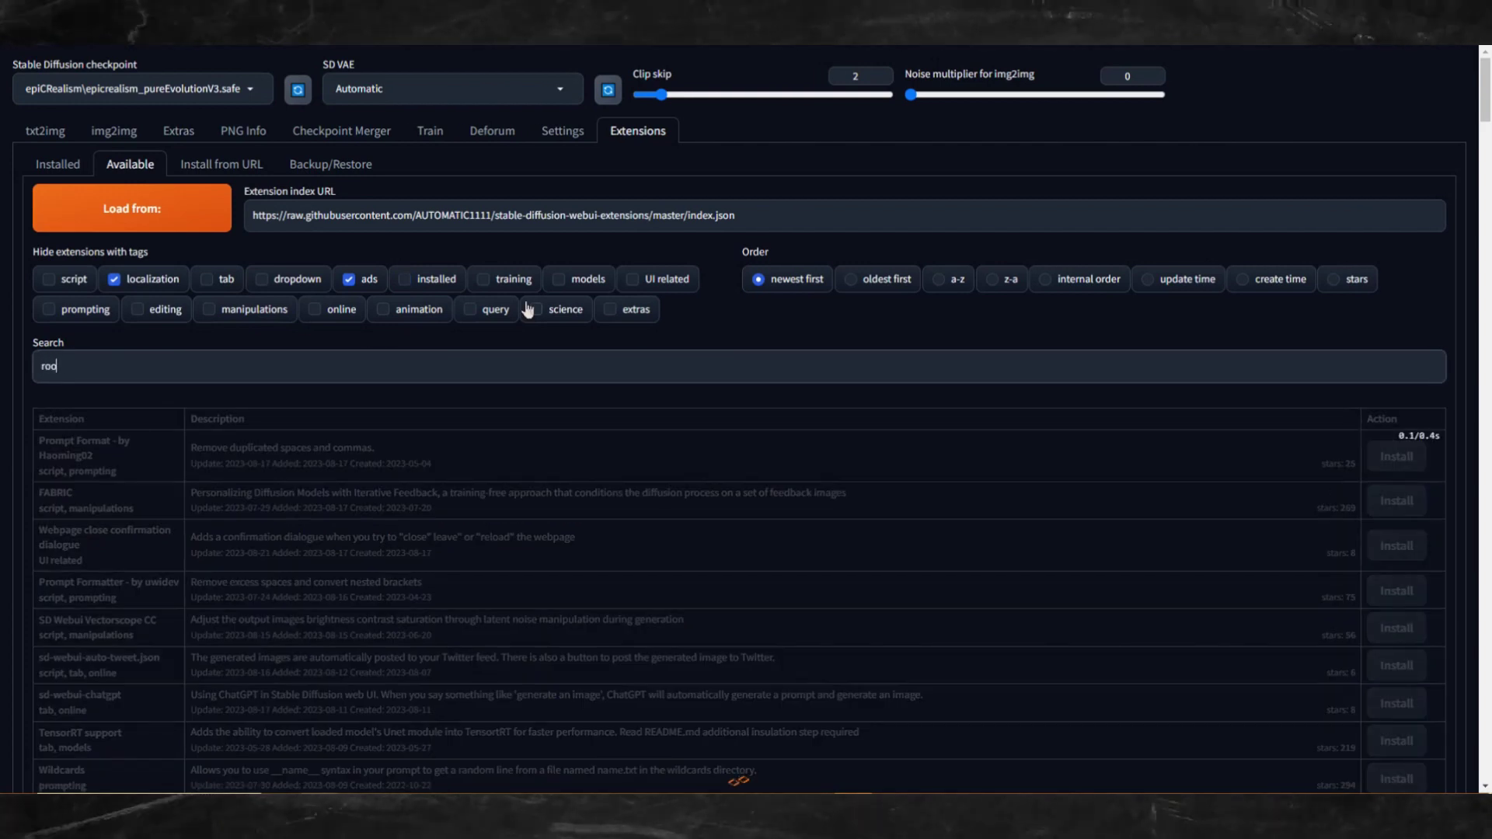
pyautogui.write('p')
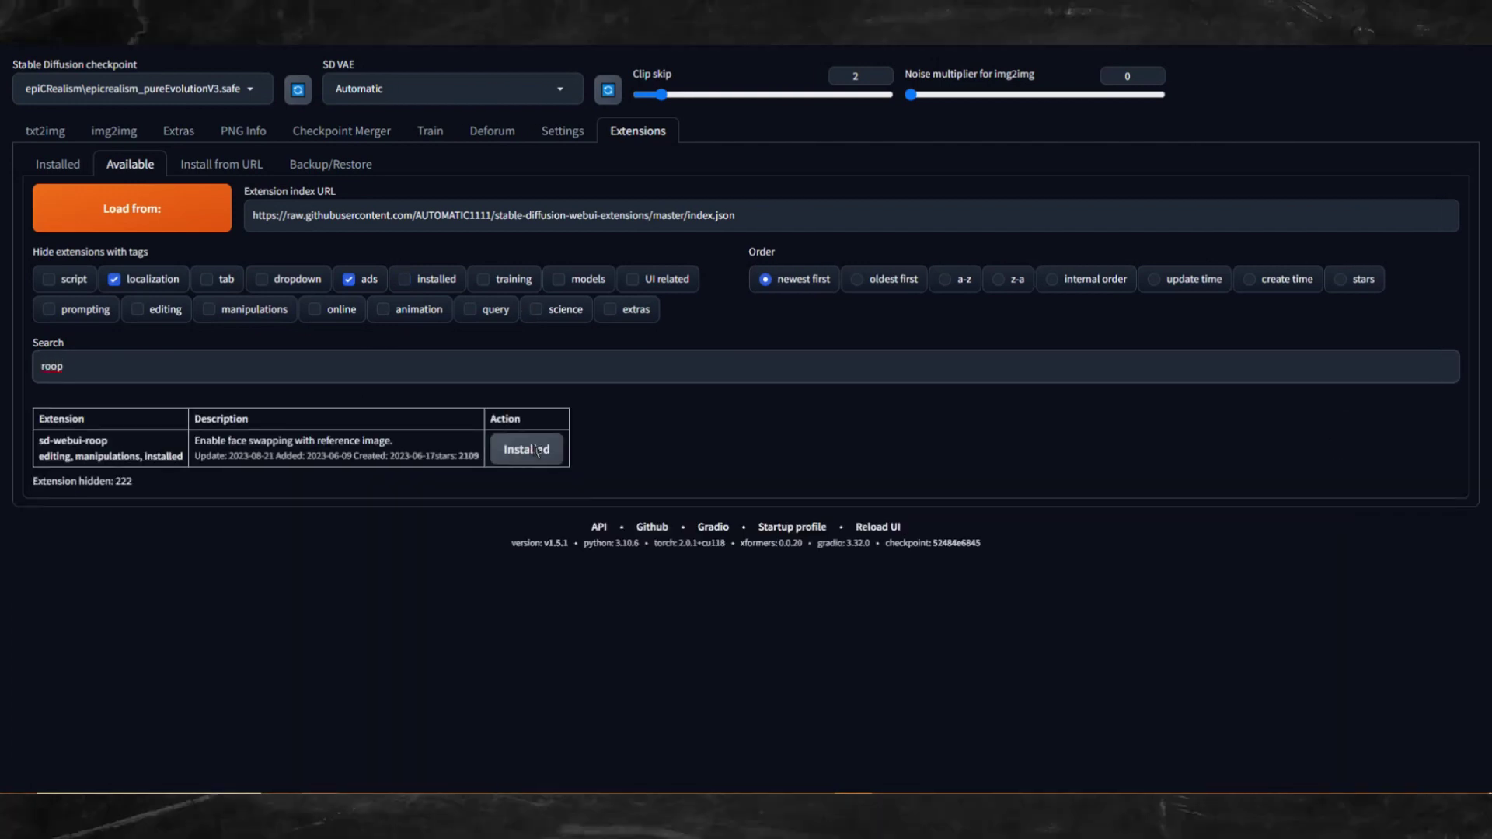
# Step: In txt2img, expand roop v0.0.2 and drop in the Mona Lisa portrait as the reference face
pyautogui.click(55, 145)
pyautogui.click(165, 622)
pyautogui.scroll(-5, 533, 460)
pyautogui.scroll(1, 533, 459)
pyautogui.moveTo(576, 35); pyautogui.dragTo(506, 482)
# Step: Enable roop, generate the screaming-sailor portrait with the Mona Lisa face, and view it full screen
pyautogui.click(38, 617)
pyautogui.scroll(3, 981, 576)
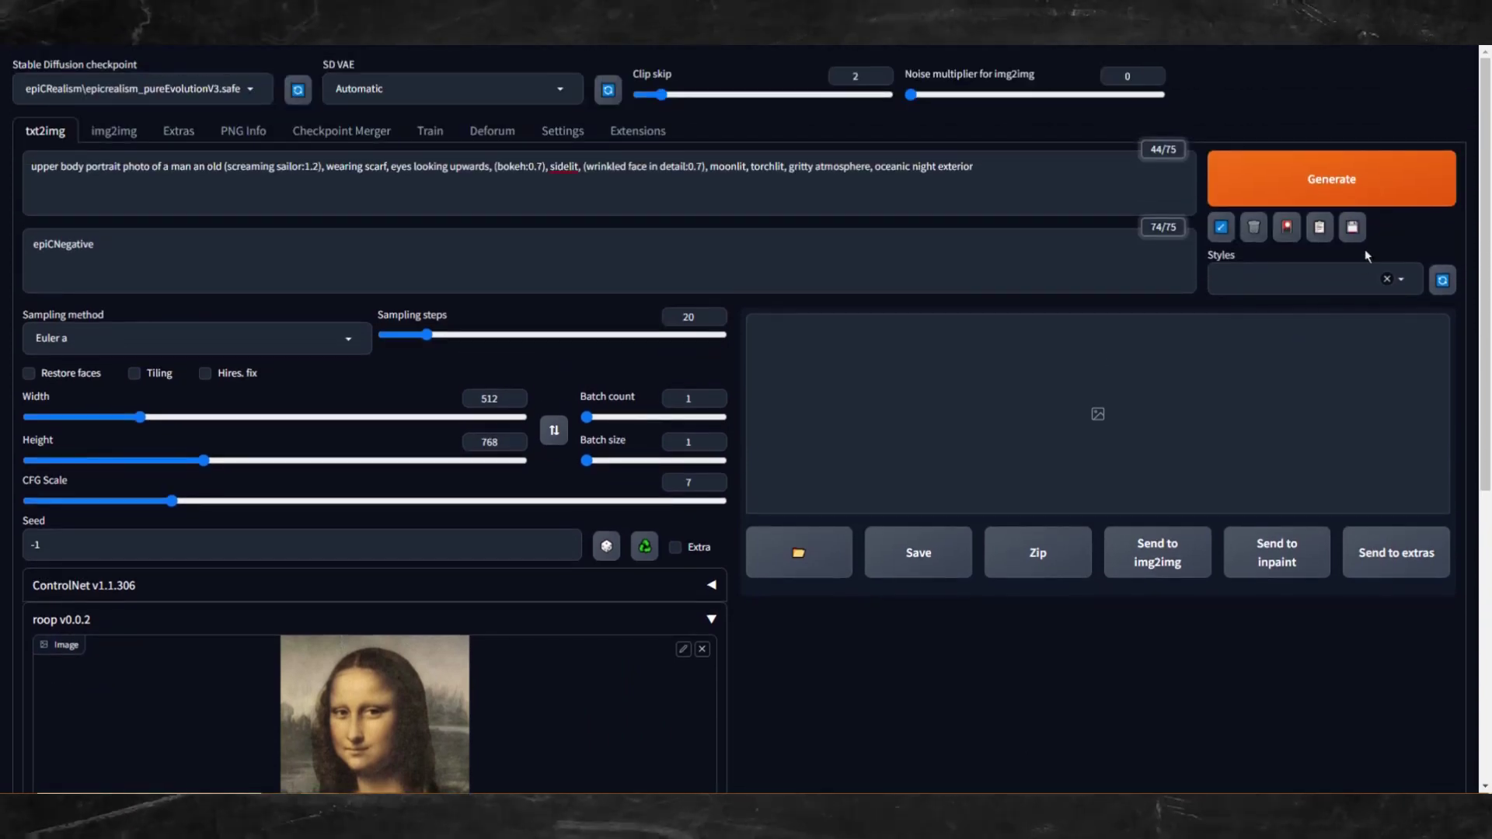
pyautogui.click(1358, 184)
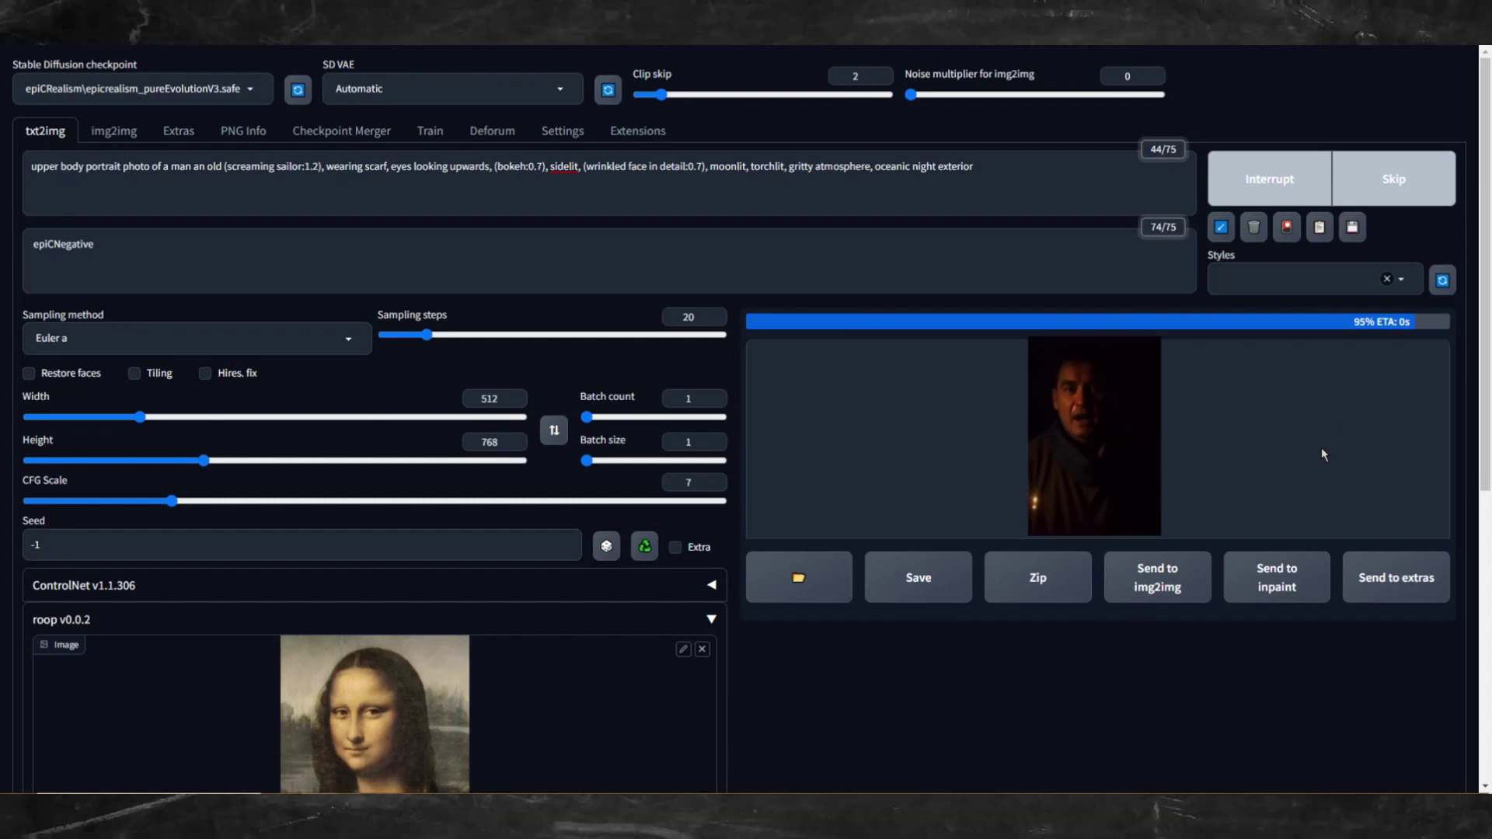
pyautogui.click(915, 451)
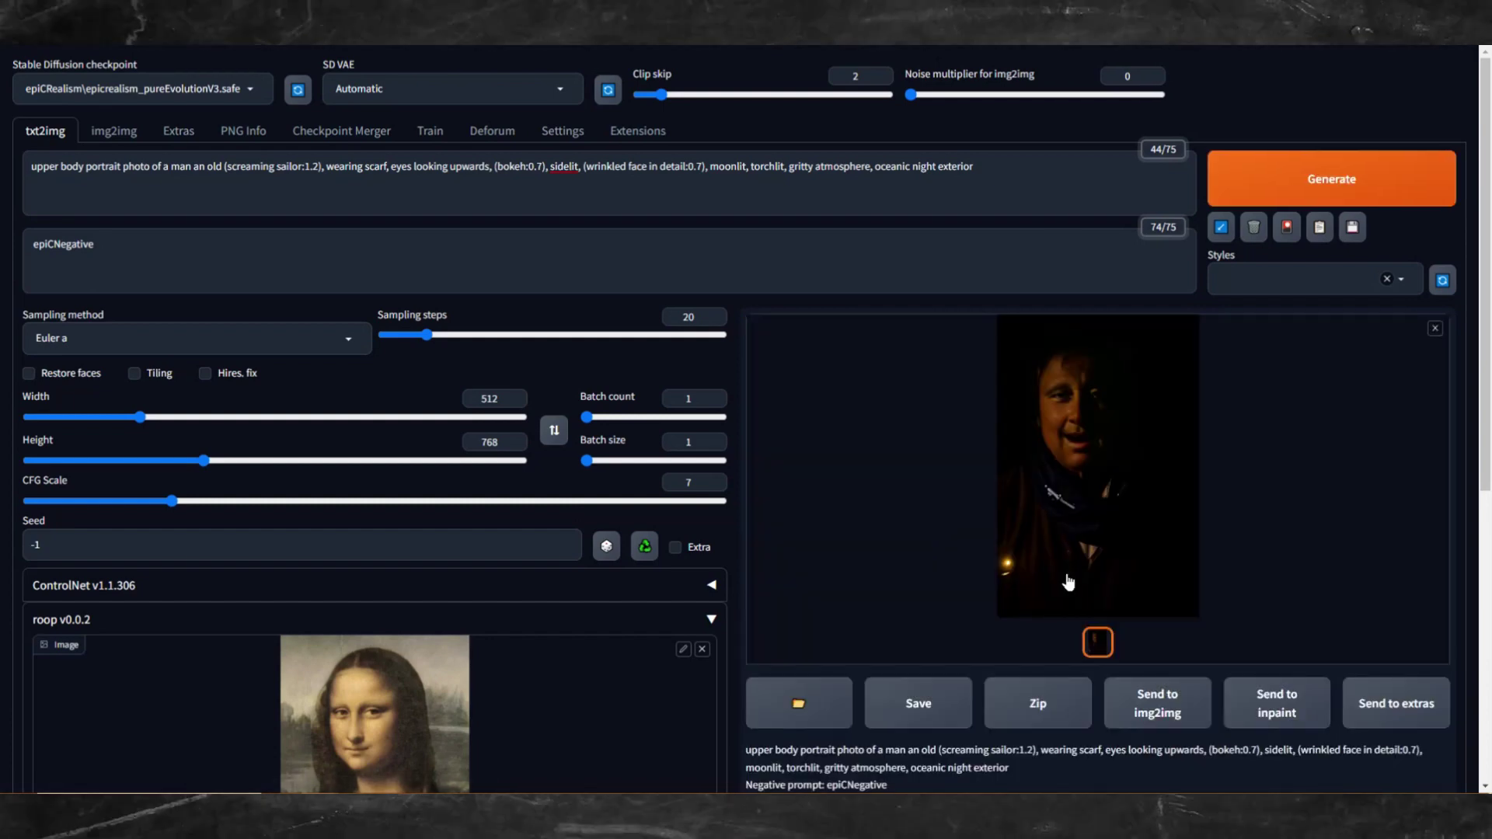
pyautogui.click(1037, 496)
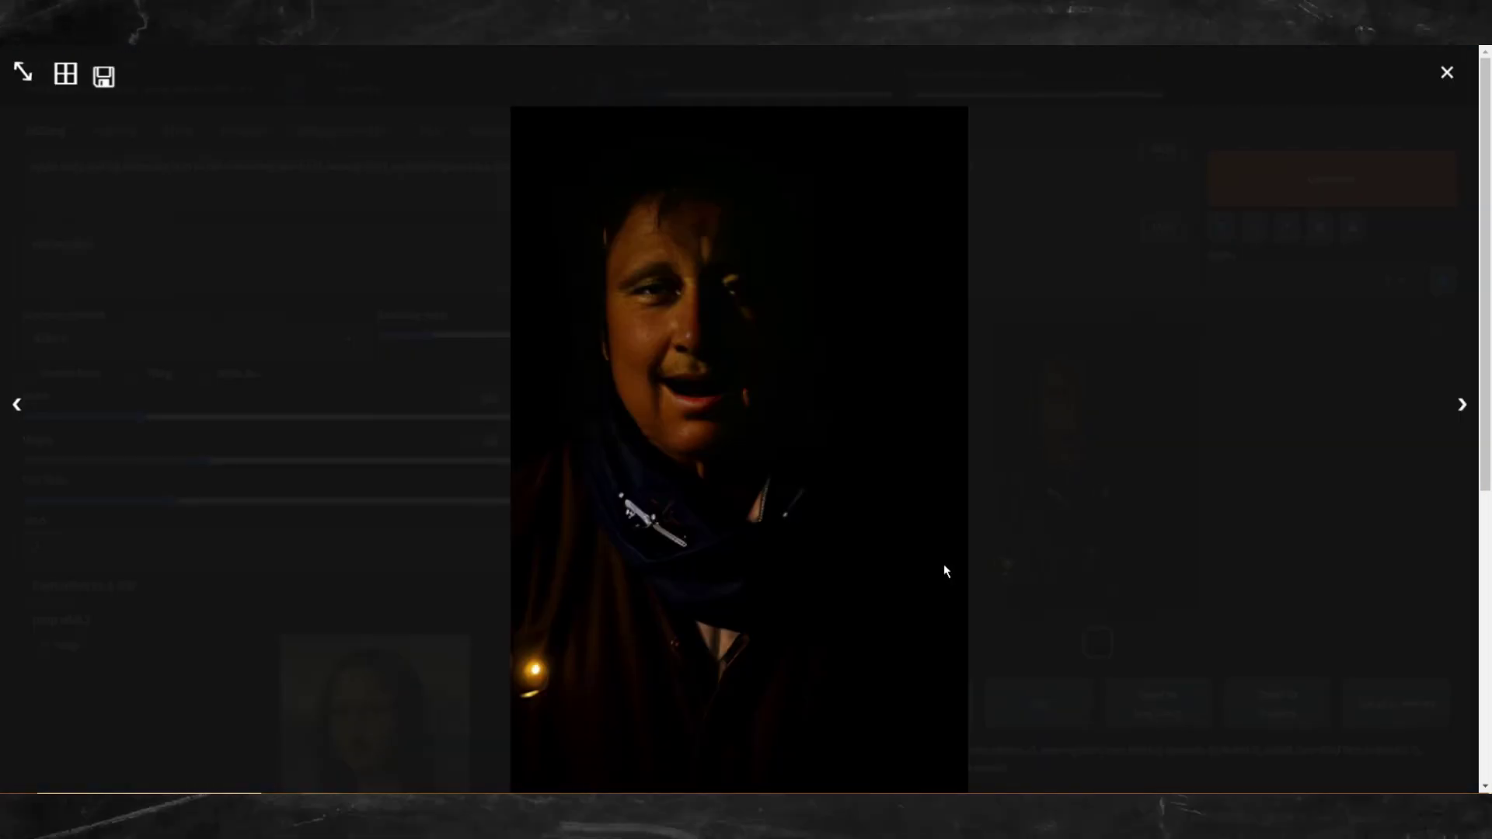
pyautogui.click(1084, 534)
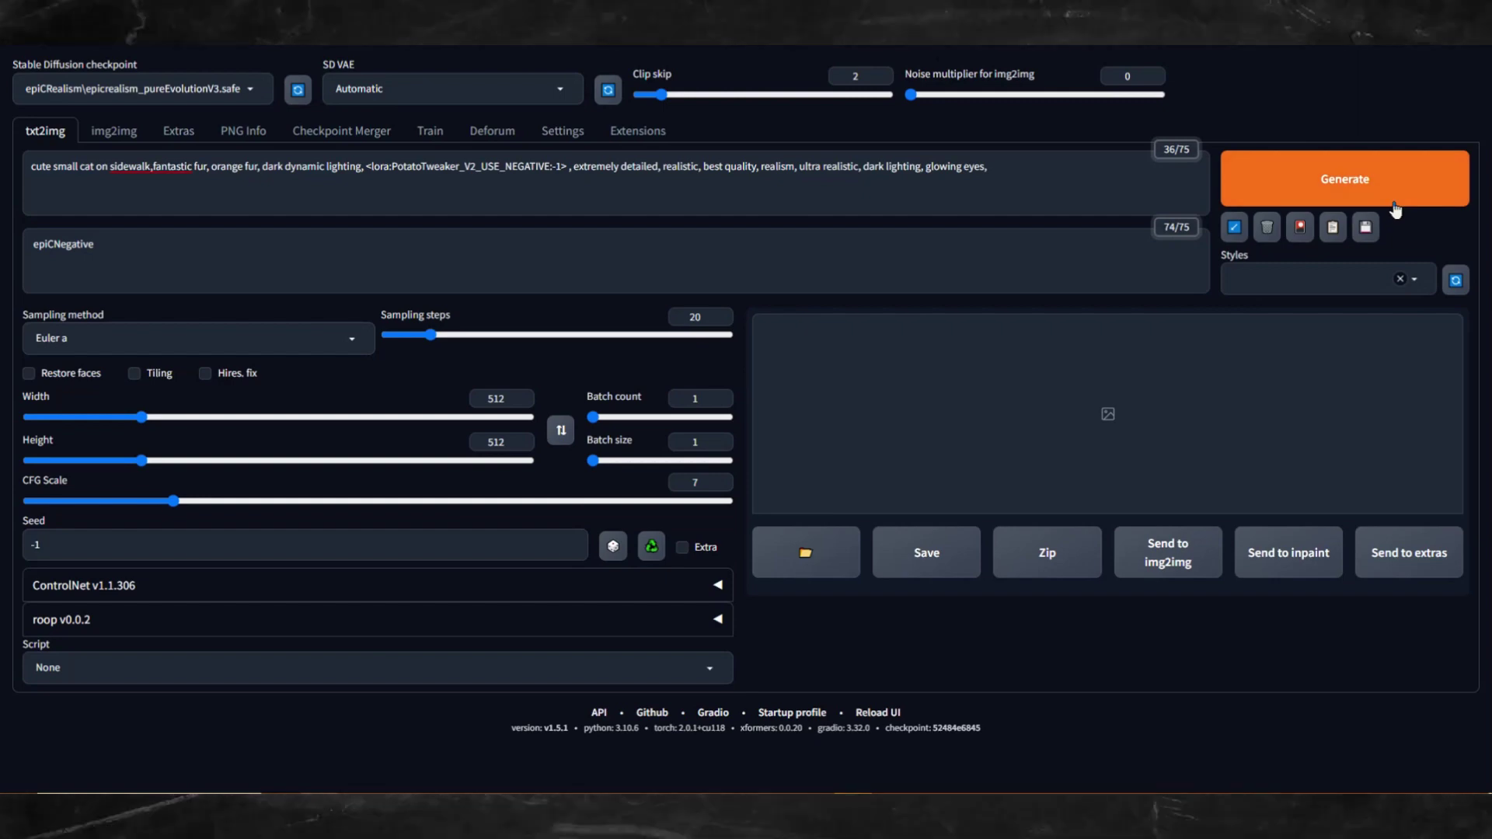
# Step: Generate a small cat image, drop it into ControlNet, and enable an Inpaint unit
pyautogui.click(1395, 206)
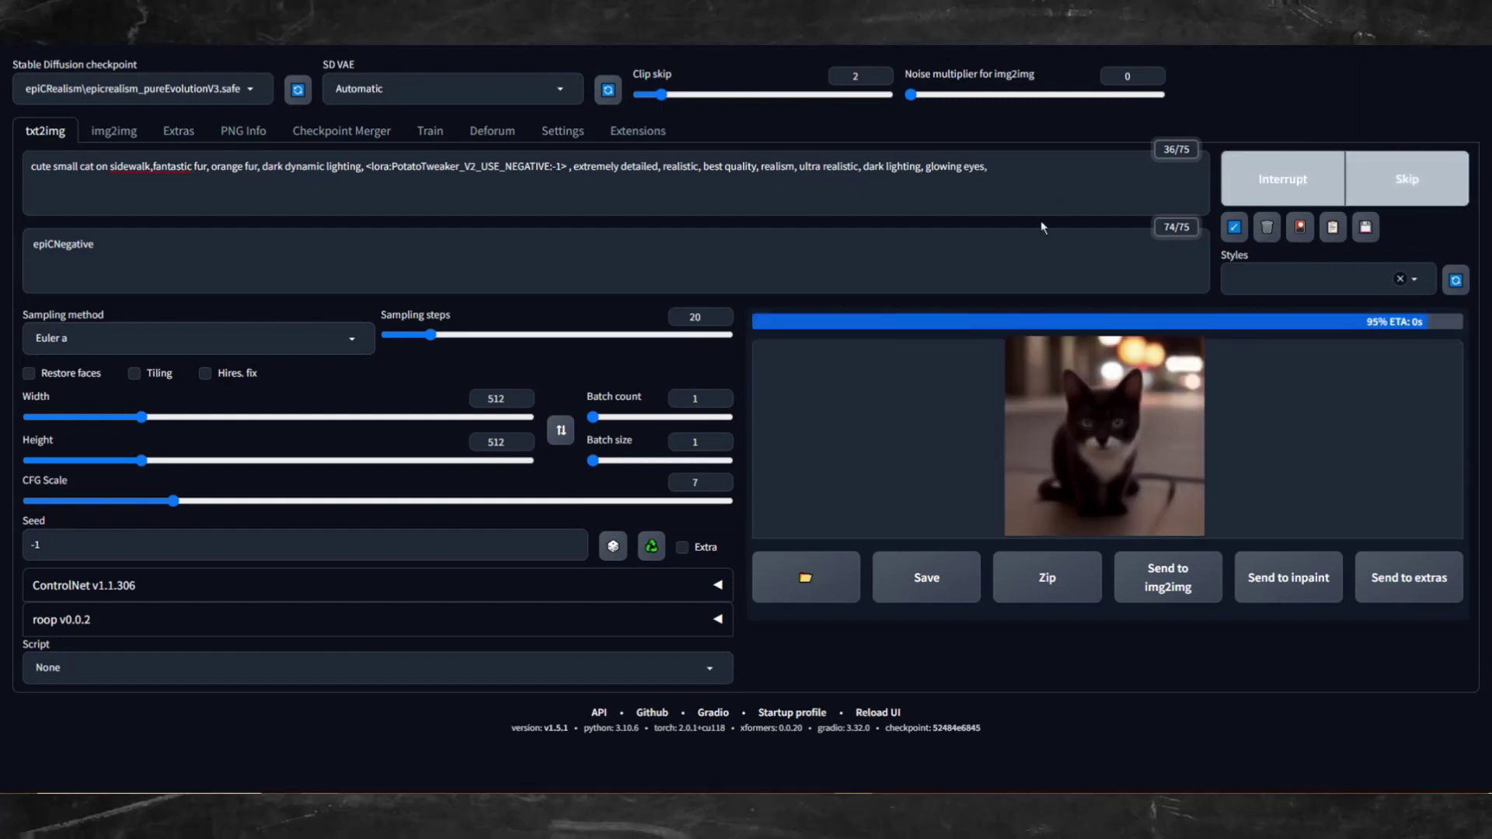
pyautogui.click(402, 587)
pyautogui.scroll(-4, 403, 592)
pyautogui.moveTo(839, 132); pyautogui.dragTo(459, 499)
pyautogui.scroll(-1, 499, 467)
pyautogui.click(257, 642)
pyautogui.scroll(-4, 280, 621)
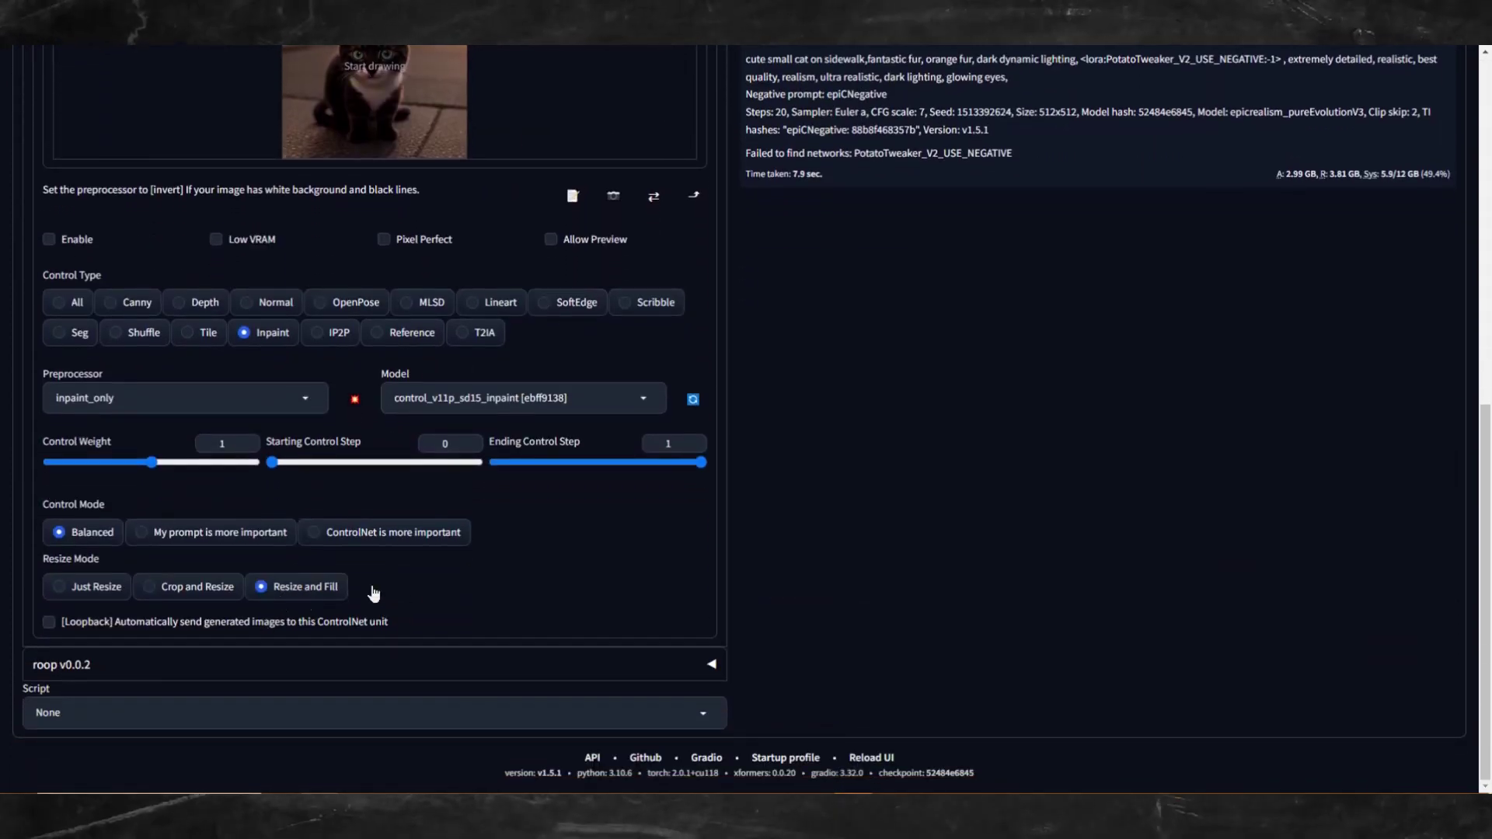
pyautogui.scroll(4, 401, 589)
pyautogui.click(67, 553)
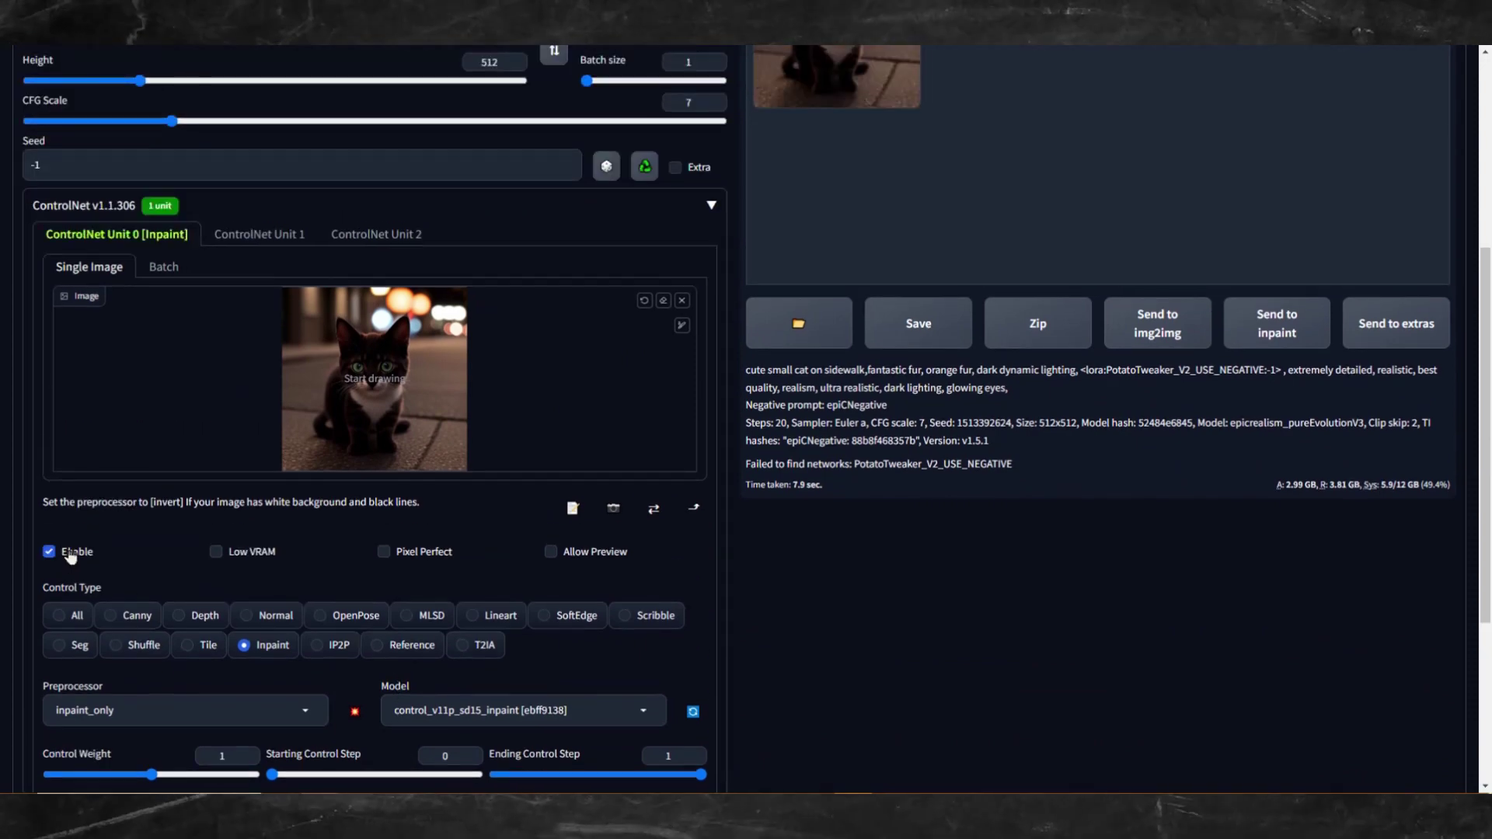
pyautogui.scroll(5, 427, 471)
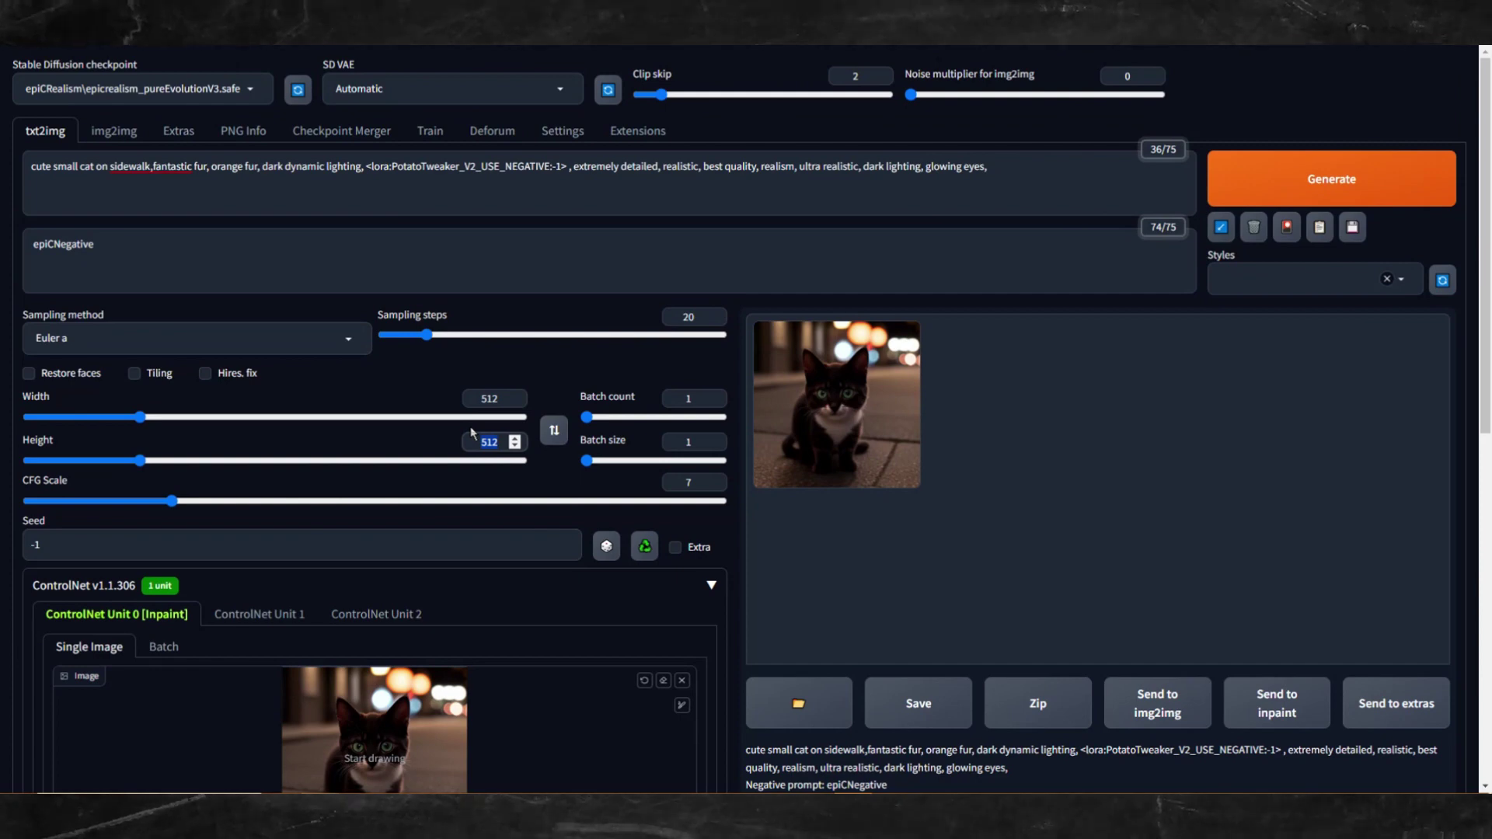
# Step: Set height to 1024 and generate the taller outpainted cat, then view it
pyautogui.write('1024')
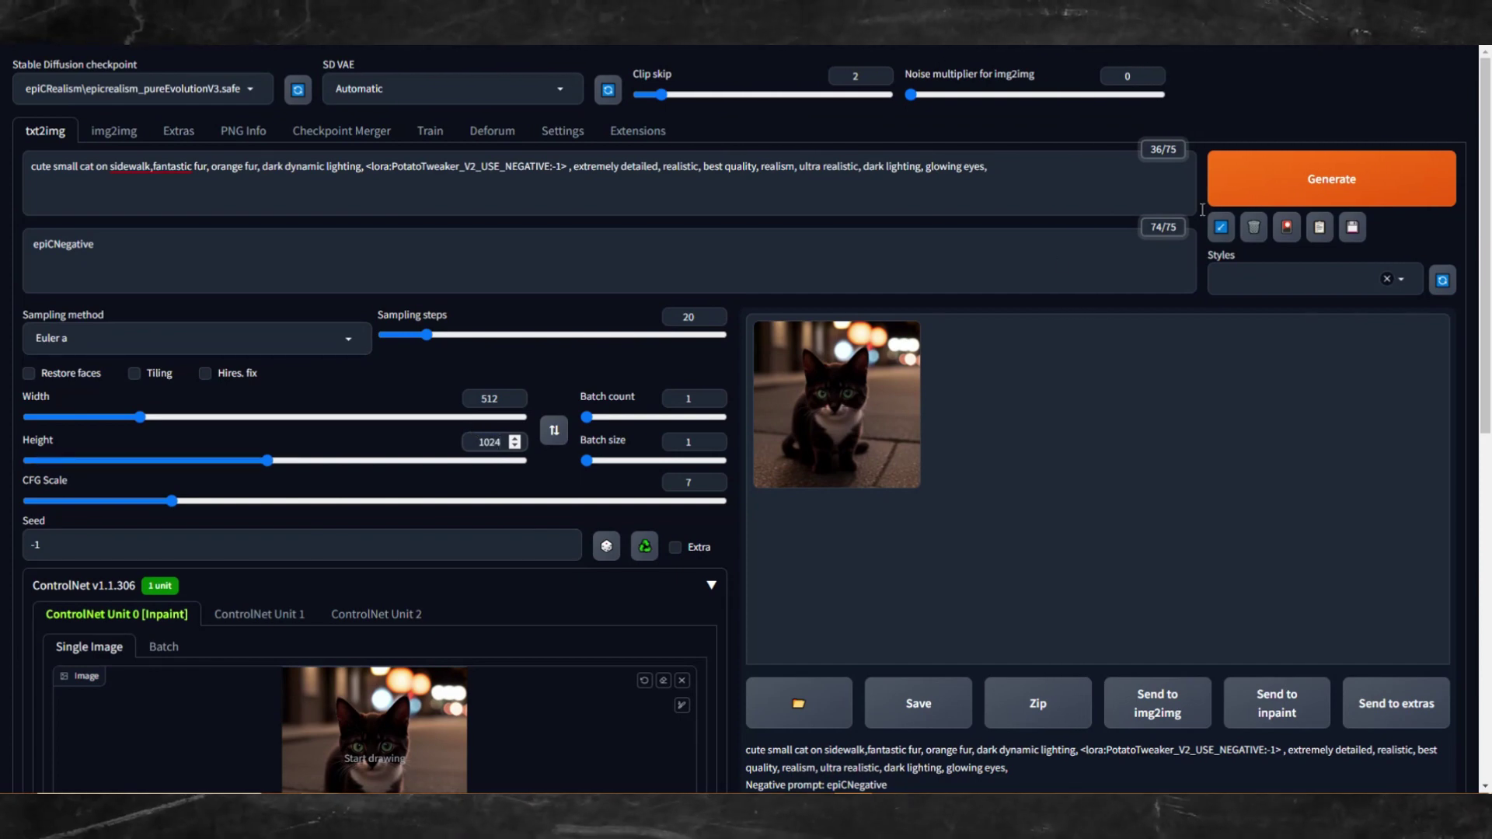
pyautogui.click(1314, 188)
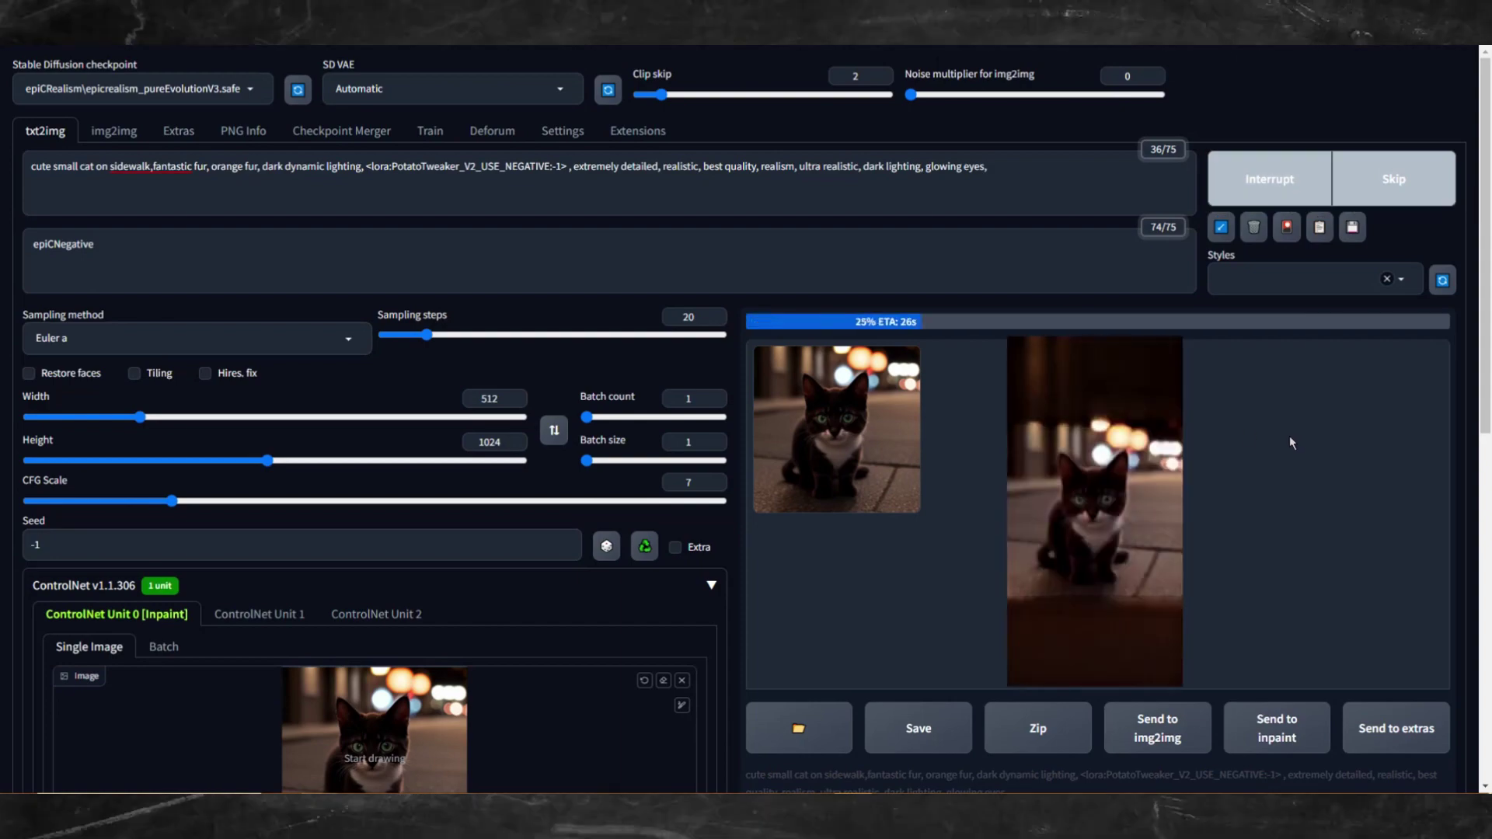
pyautogui.click(1062, 490)
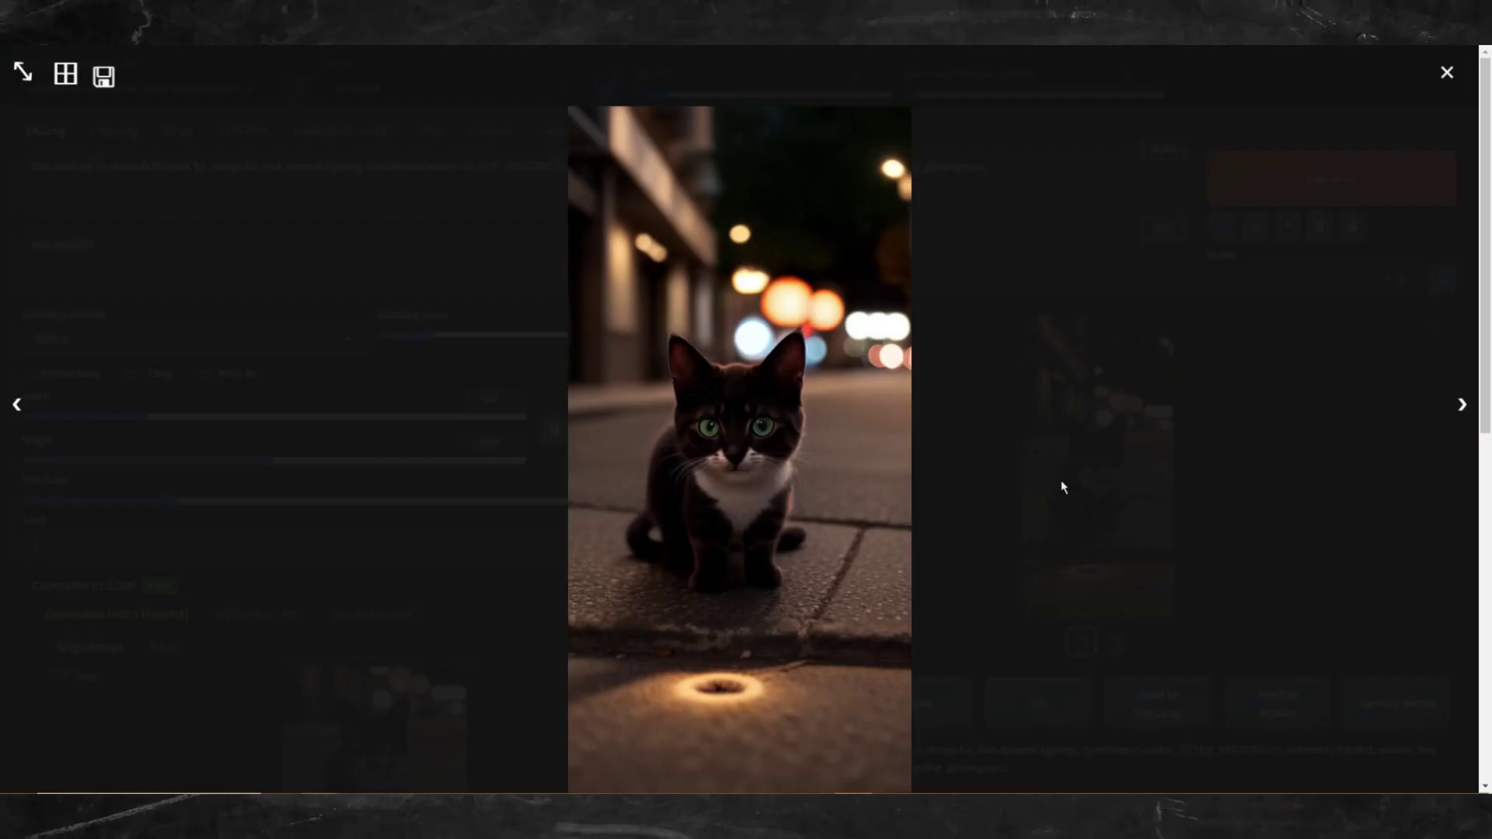
pyautogui.click(1163, 507)
# Step: Feed the tall result back into ControlNet, set width 1024, and generate the 1024×1024 image
pyautogui.scroll(-2, 980, 488)
pyautogui.scroll(-2, 979, 488)
pyautogui.moveTo(1097, 311); pyautogui.dragTo(373, 481)
pyautogui.scroll(1, 522, 341)
pyautogui.doubleClick(489, 243)
pyautogui.write('1024')
pyautogui.scroll(2, 1263, 245)
pyautogui.click(1265, 183)
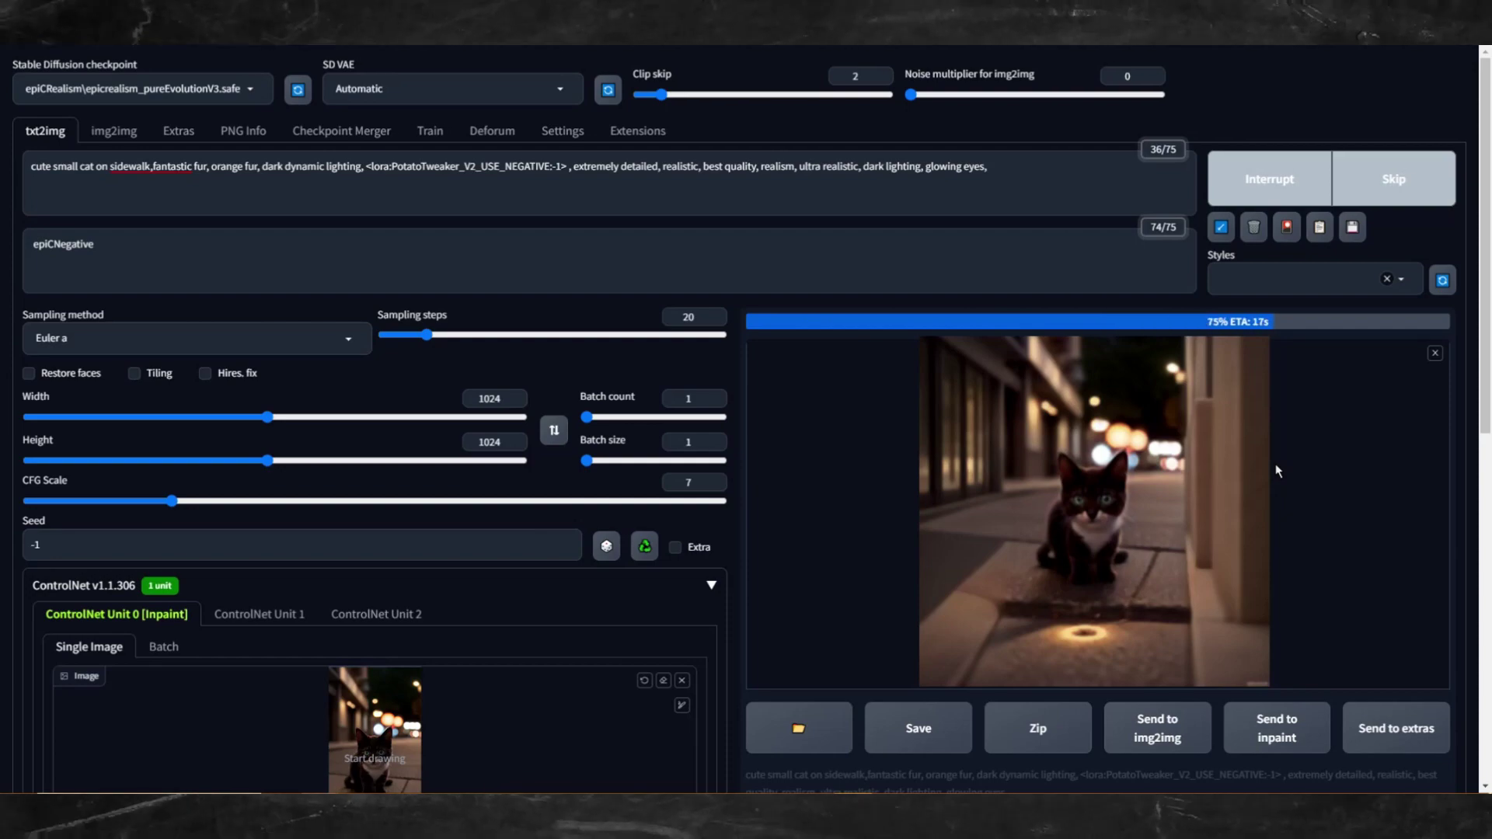
pyautogui.click(1066, 423)
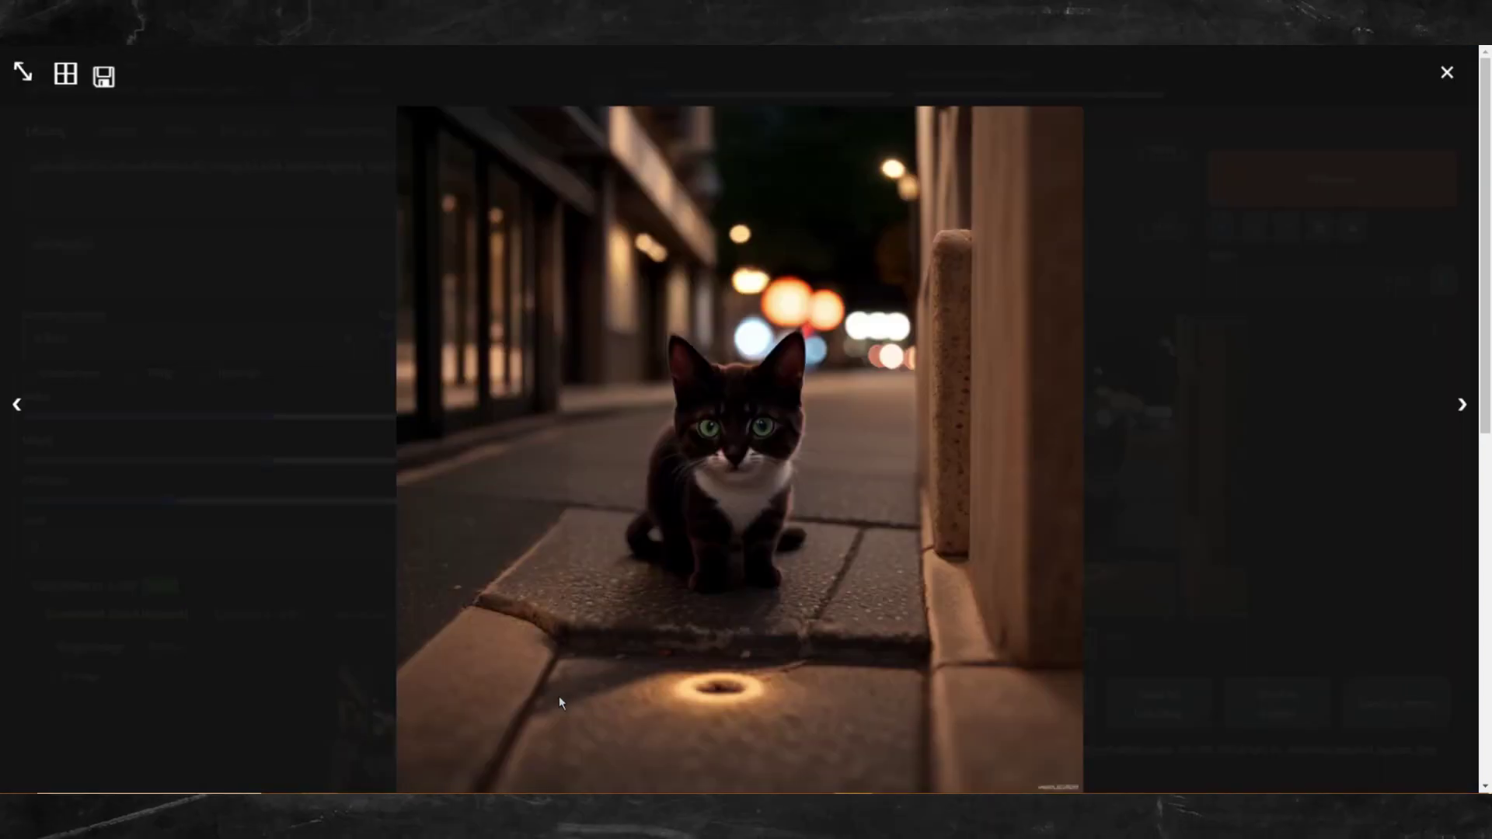
pyautogui.click(1318, 526)
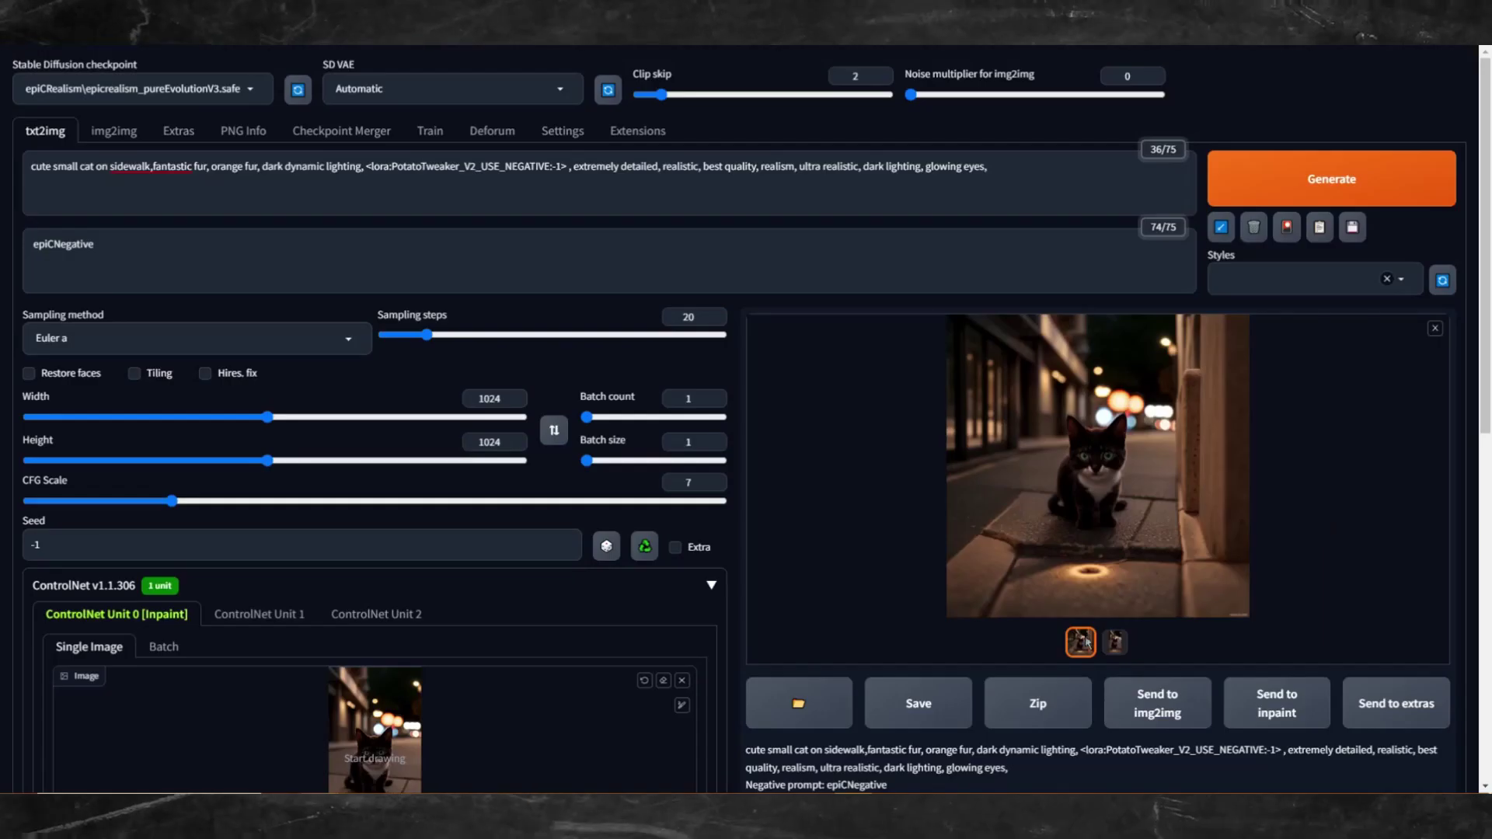
# Step: Send the outpainted cat to img2img, regenerate at denoising strength 0.3, and view the result
pyautogui.click(1160, 713)
pyautogui.scroll(-5, 466, 455)
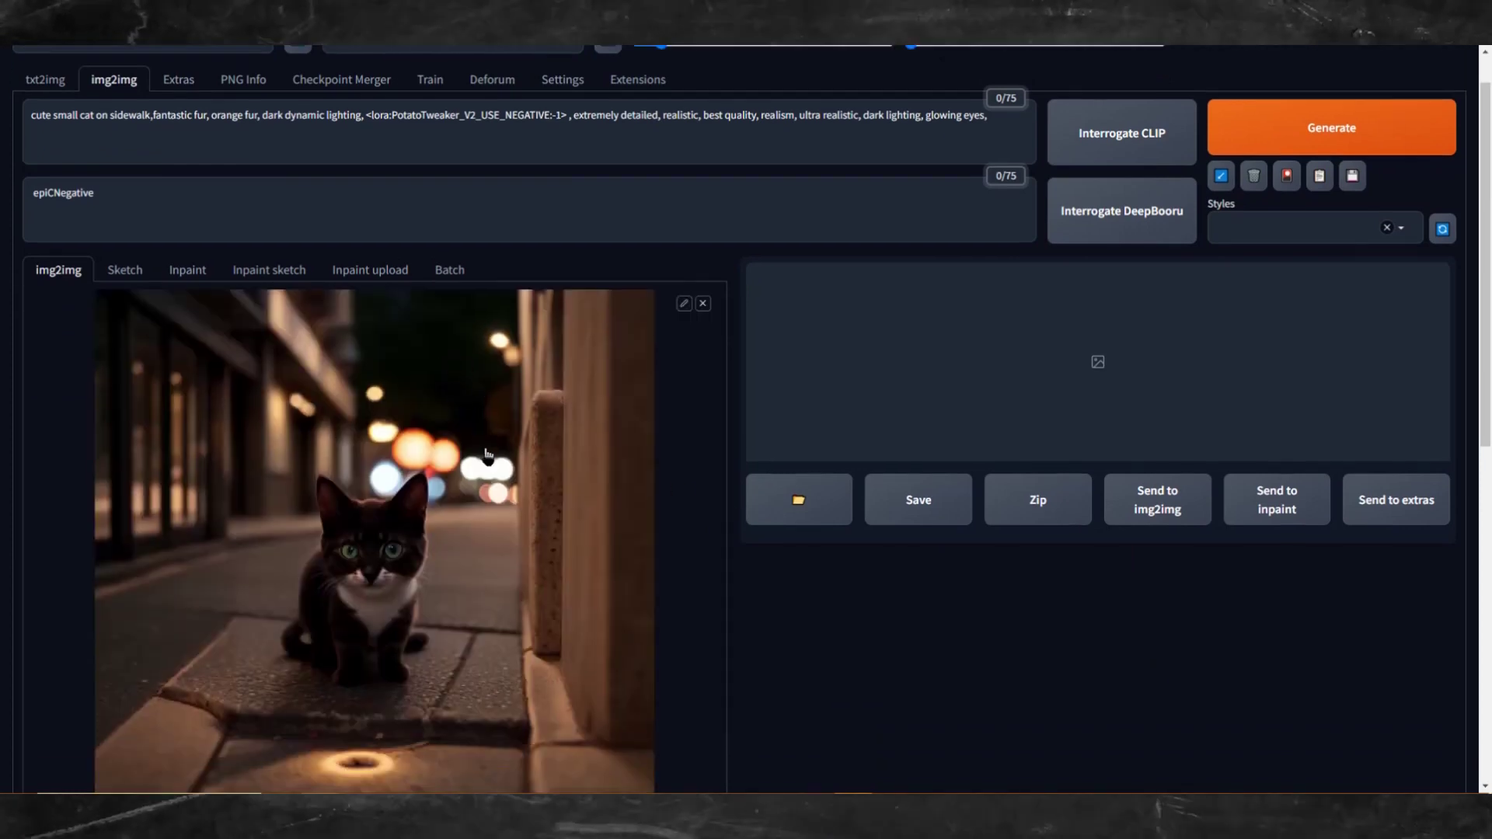
pyautogui.scroll(-4, 483, 465)
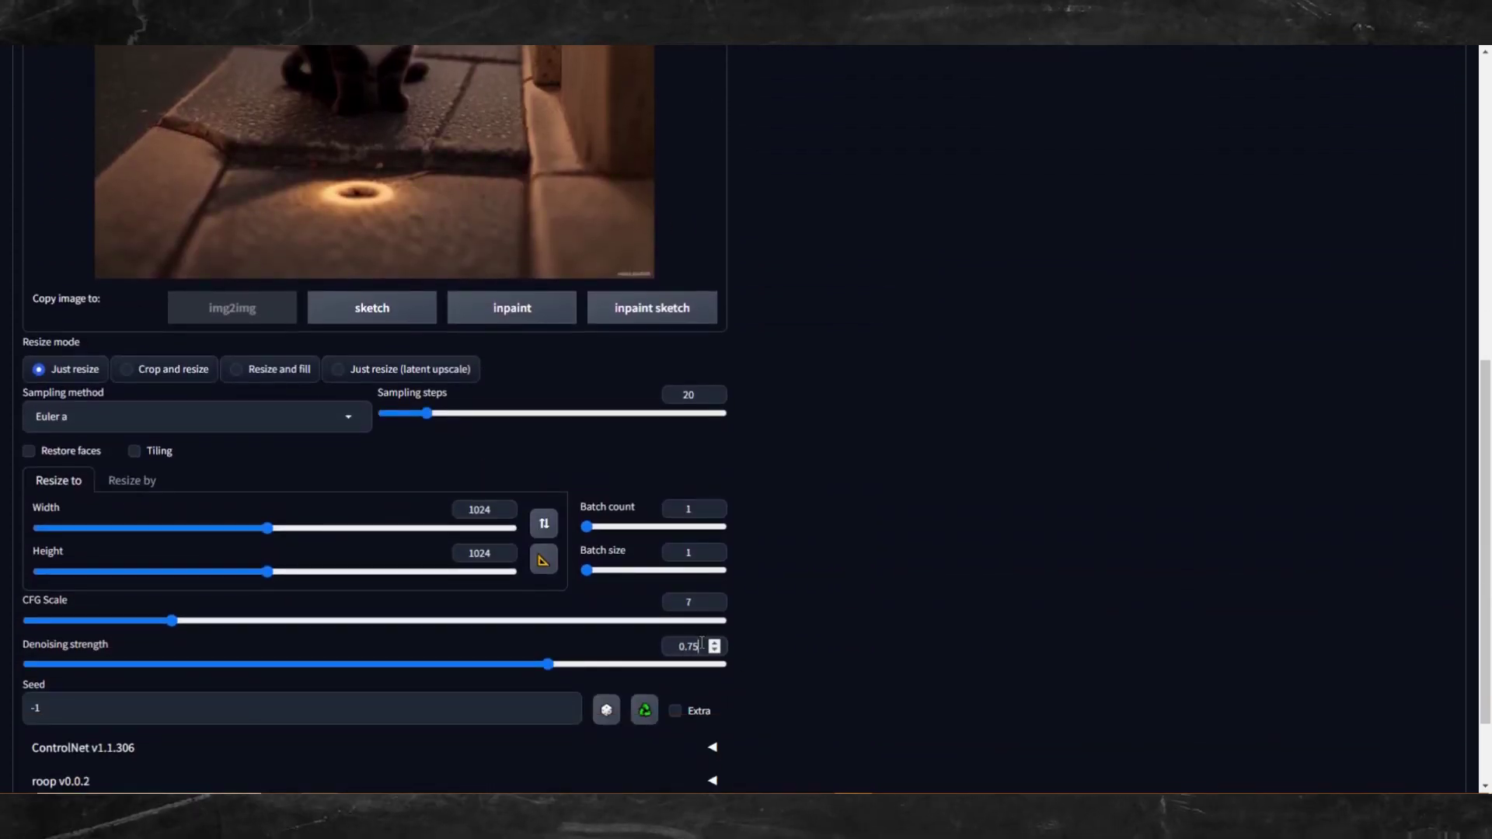
pyautogui.write('0.3')
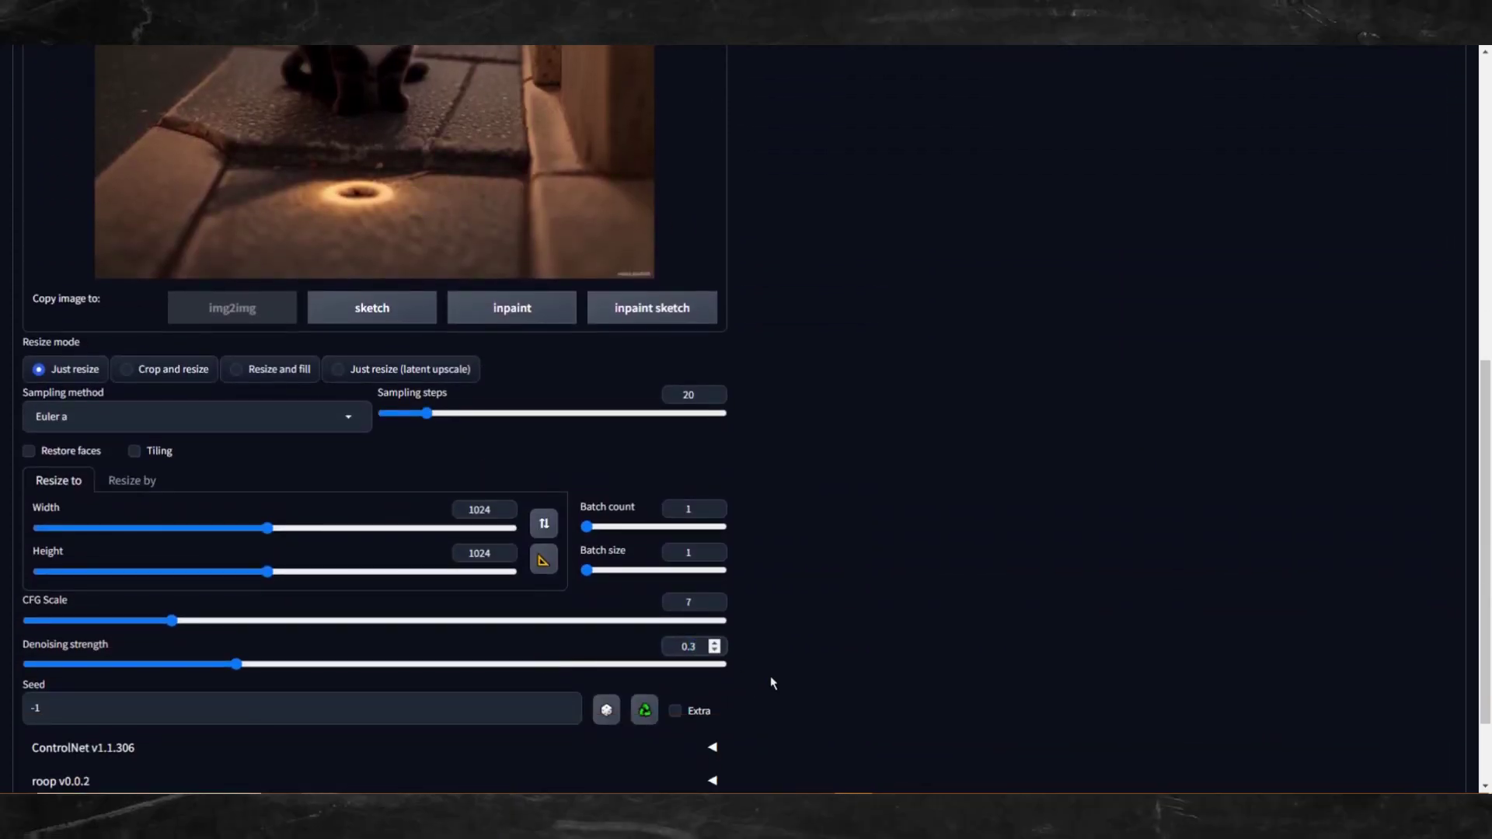
pyautogui.scroll(10, 869, 634)
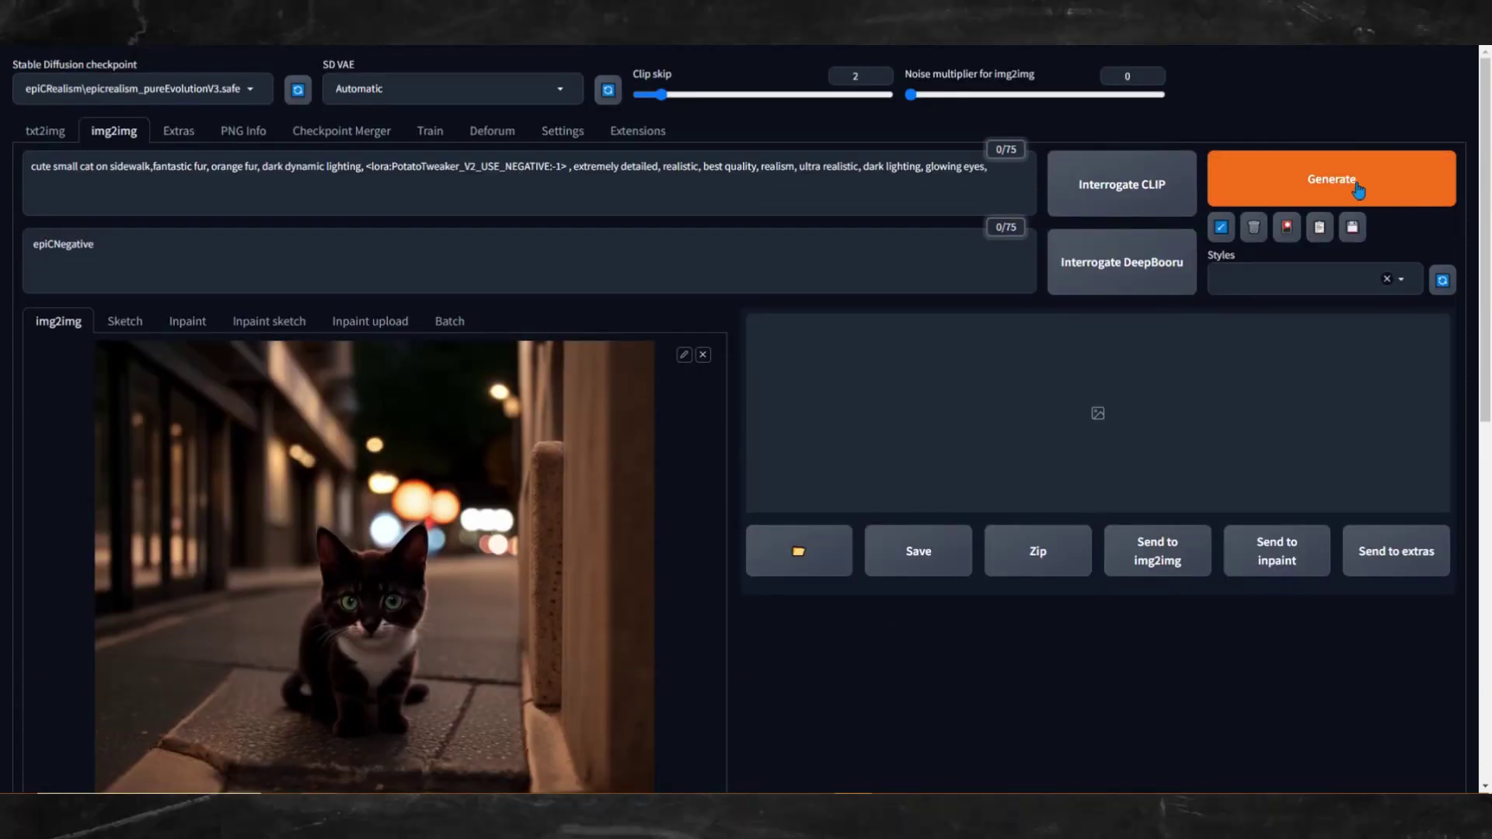
pyautogui.click(1356, 186)
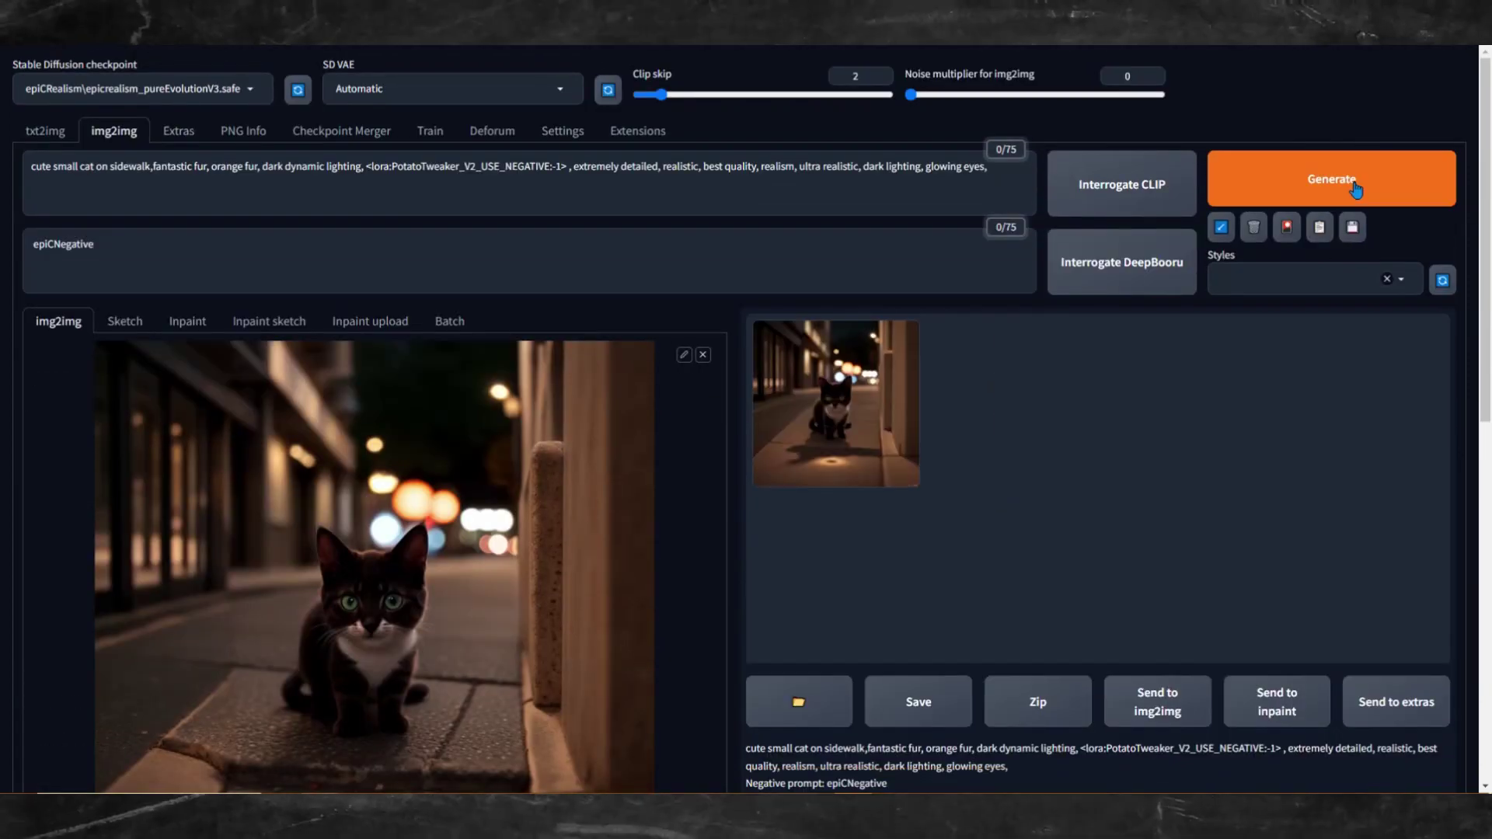
pyautogui.click(847, 406)
pyautogui.click(976, 469)
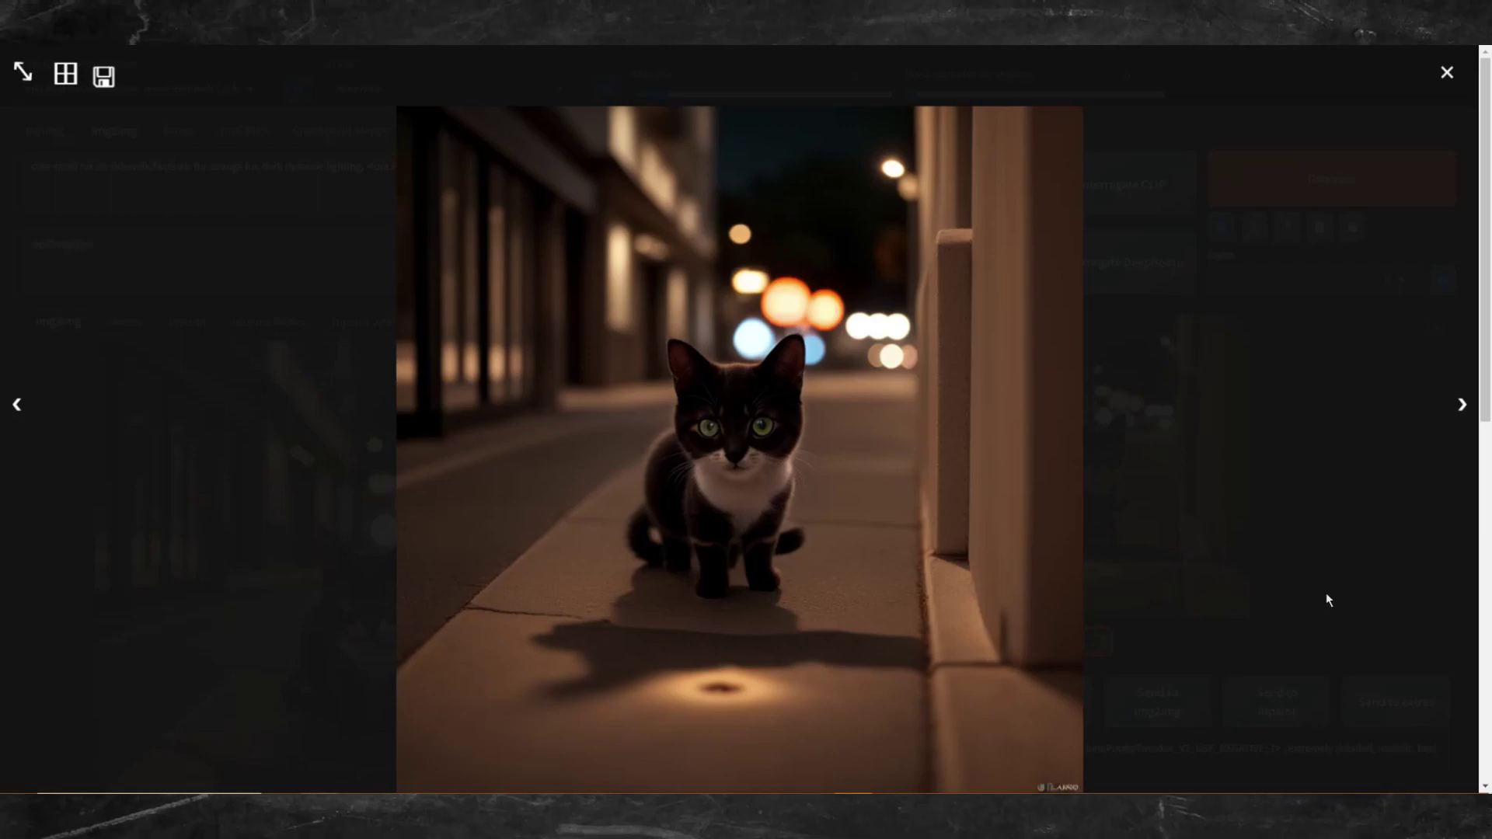
pyautogui.click(1350, 437)
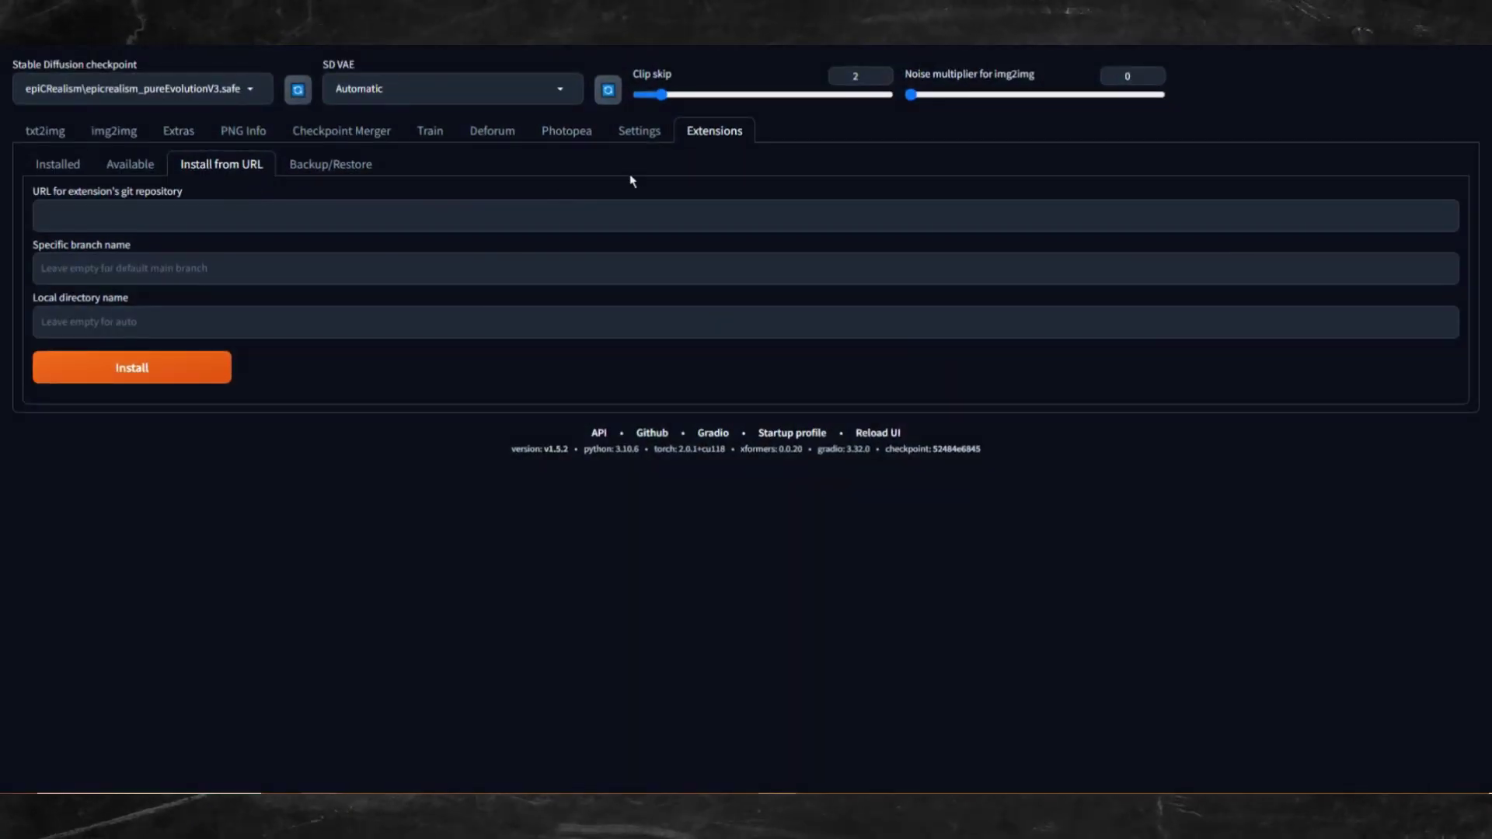
# Step: Close image.psd in the Photopea tab and go back to txt2img
pyautogui.click(551, 145)
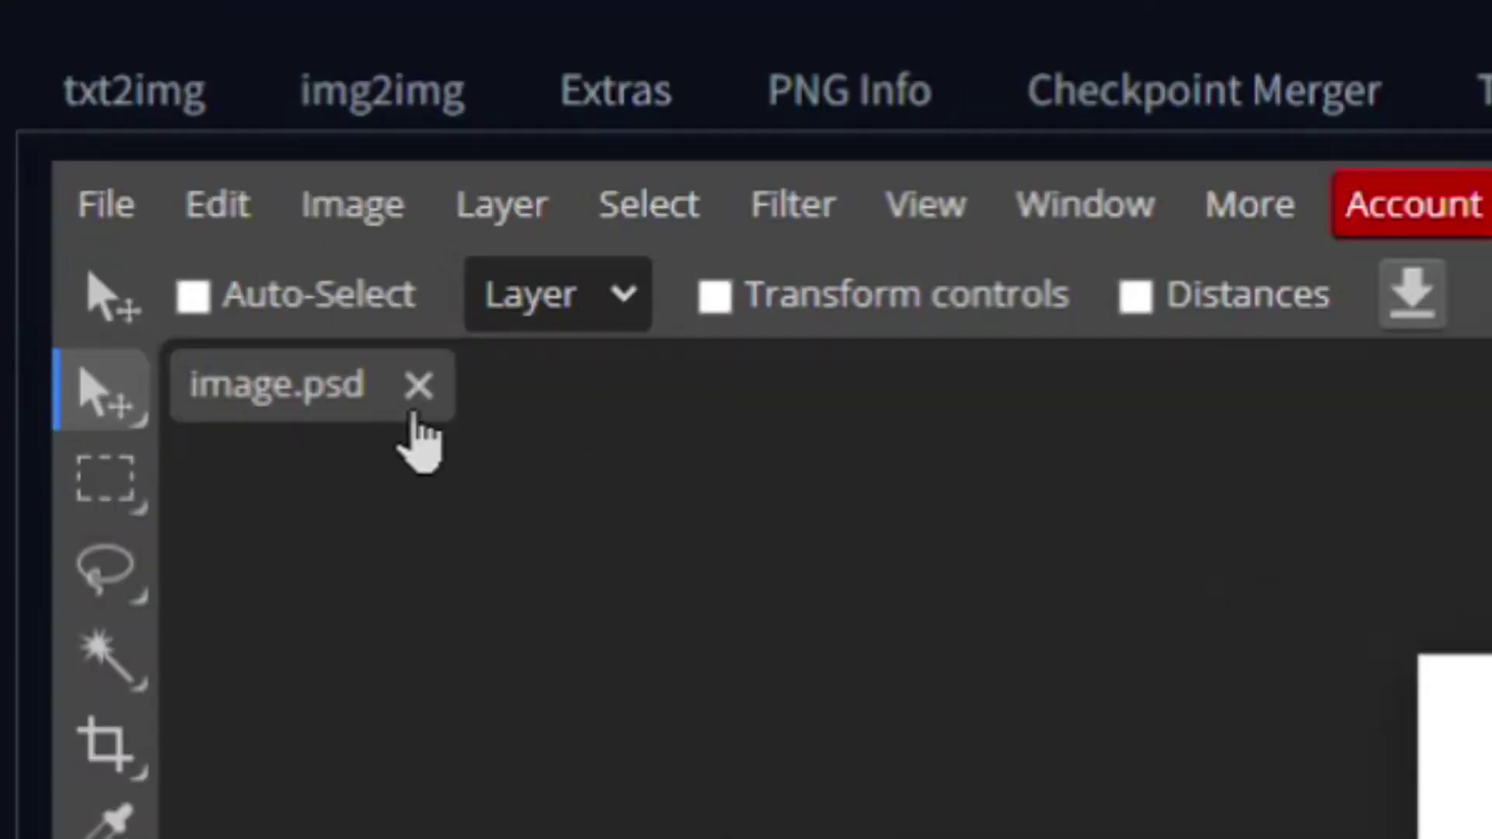
pyautogui.click(420, 389)
pyautogui.click(134, 90)
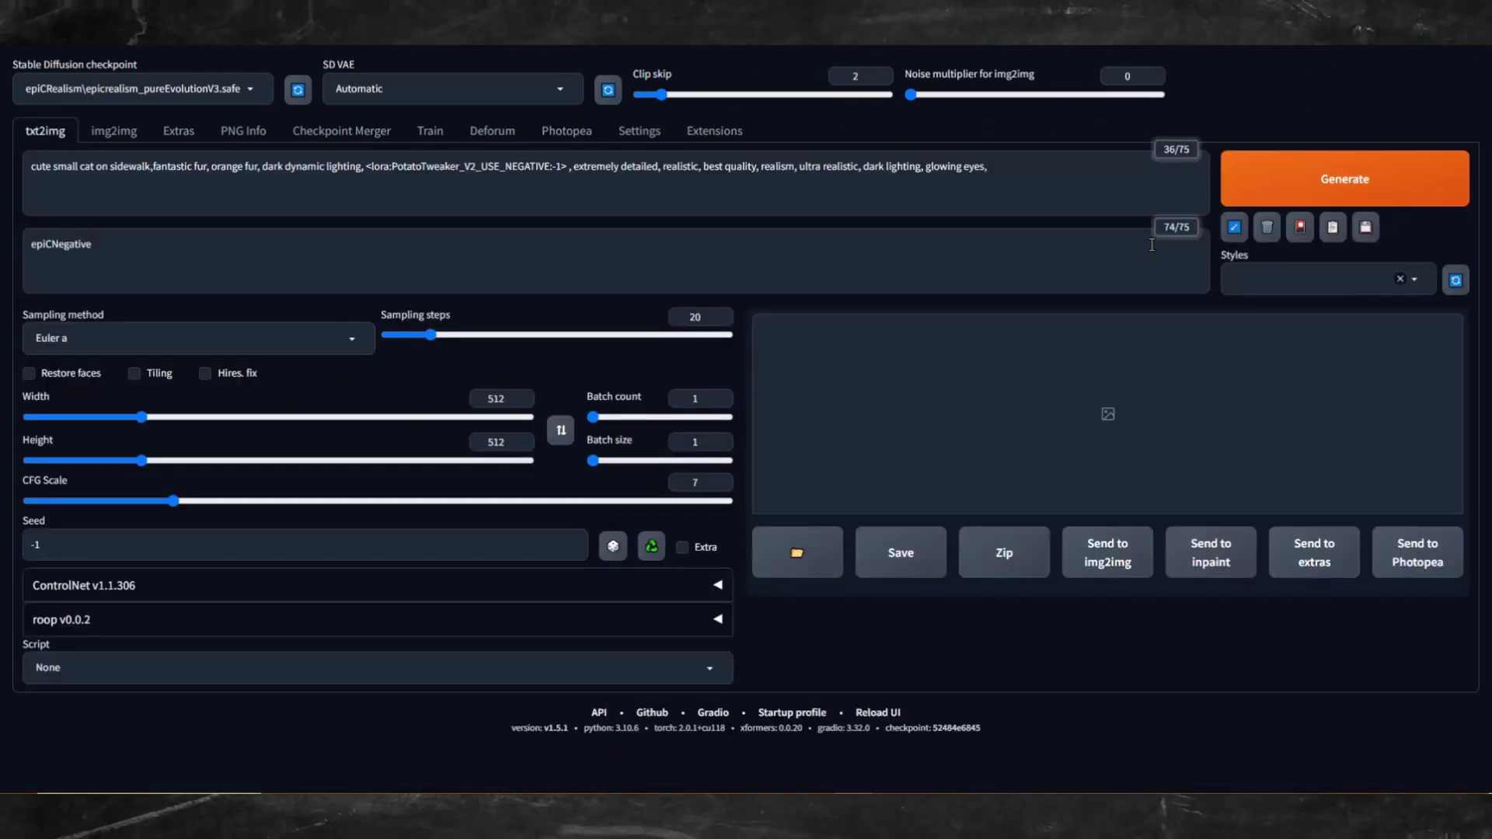
# Step: Generate a new cat image, view it, and send it to Photopea
pyautogui.click(1305, 192)
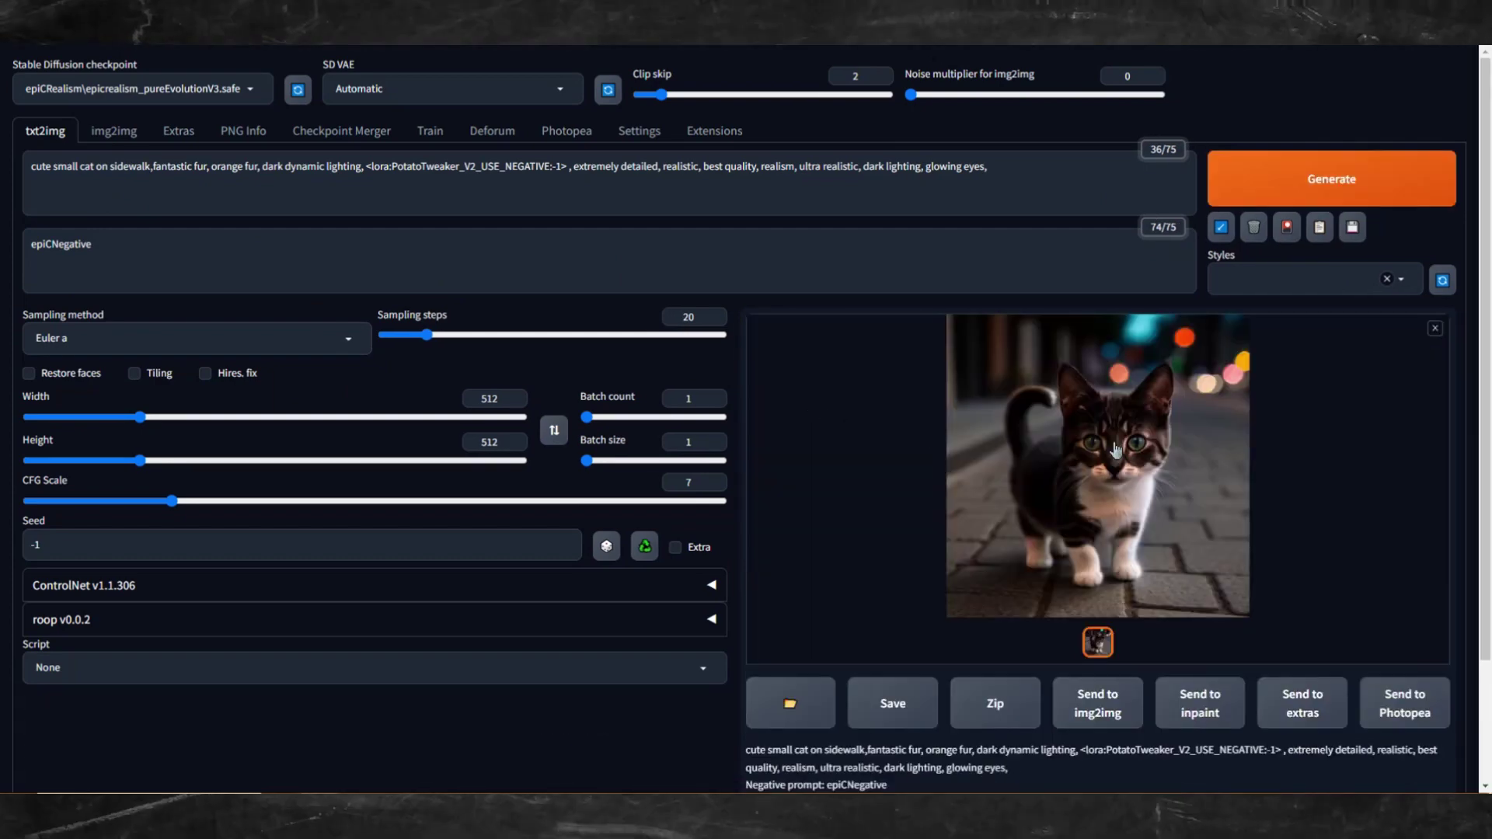
pyautogui.click(1085, 572)
pyautogui.click(1245, 436)
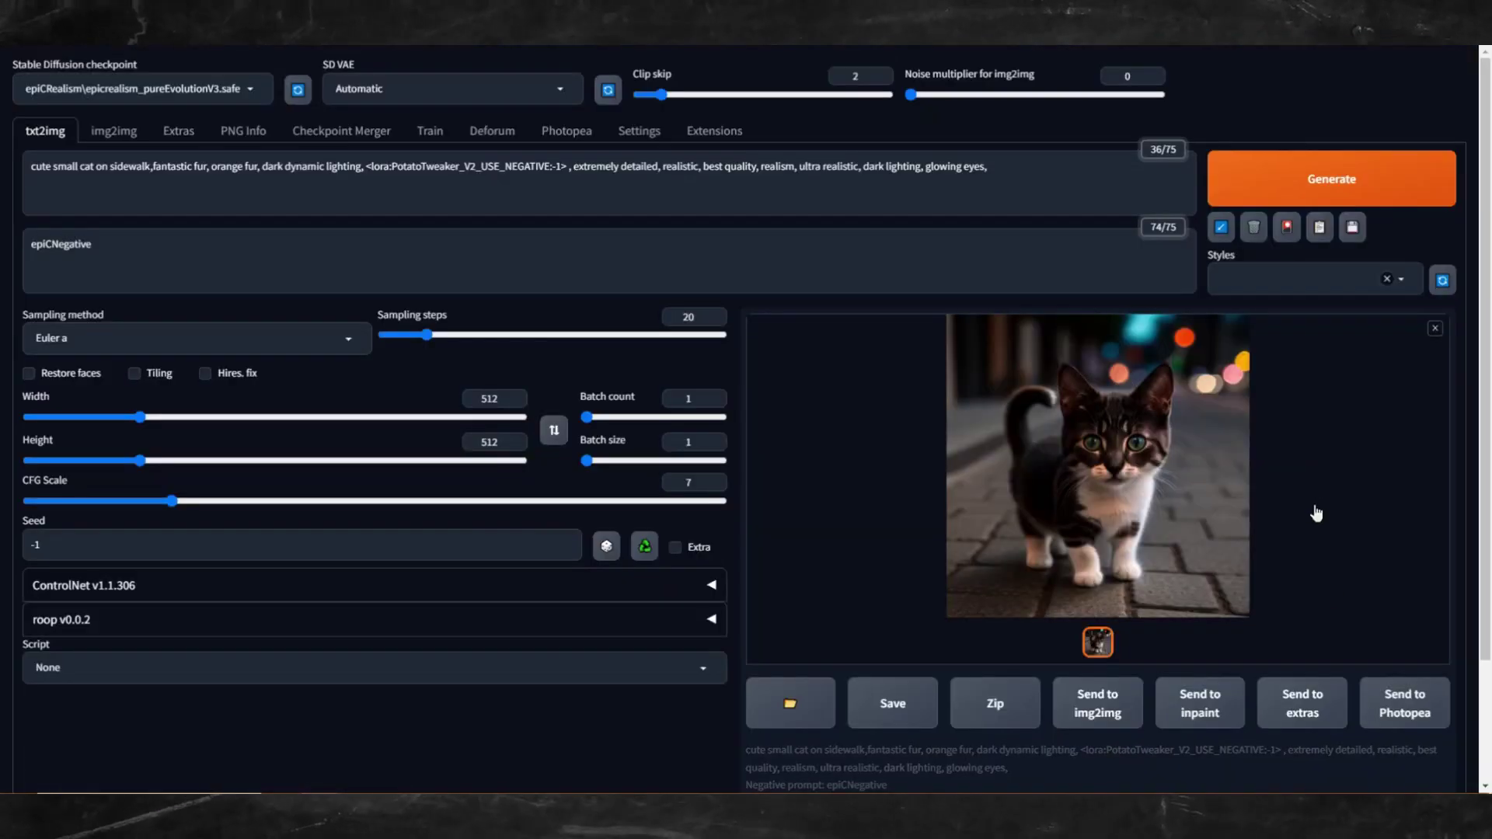
pyautogui.click(1414, 714)
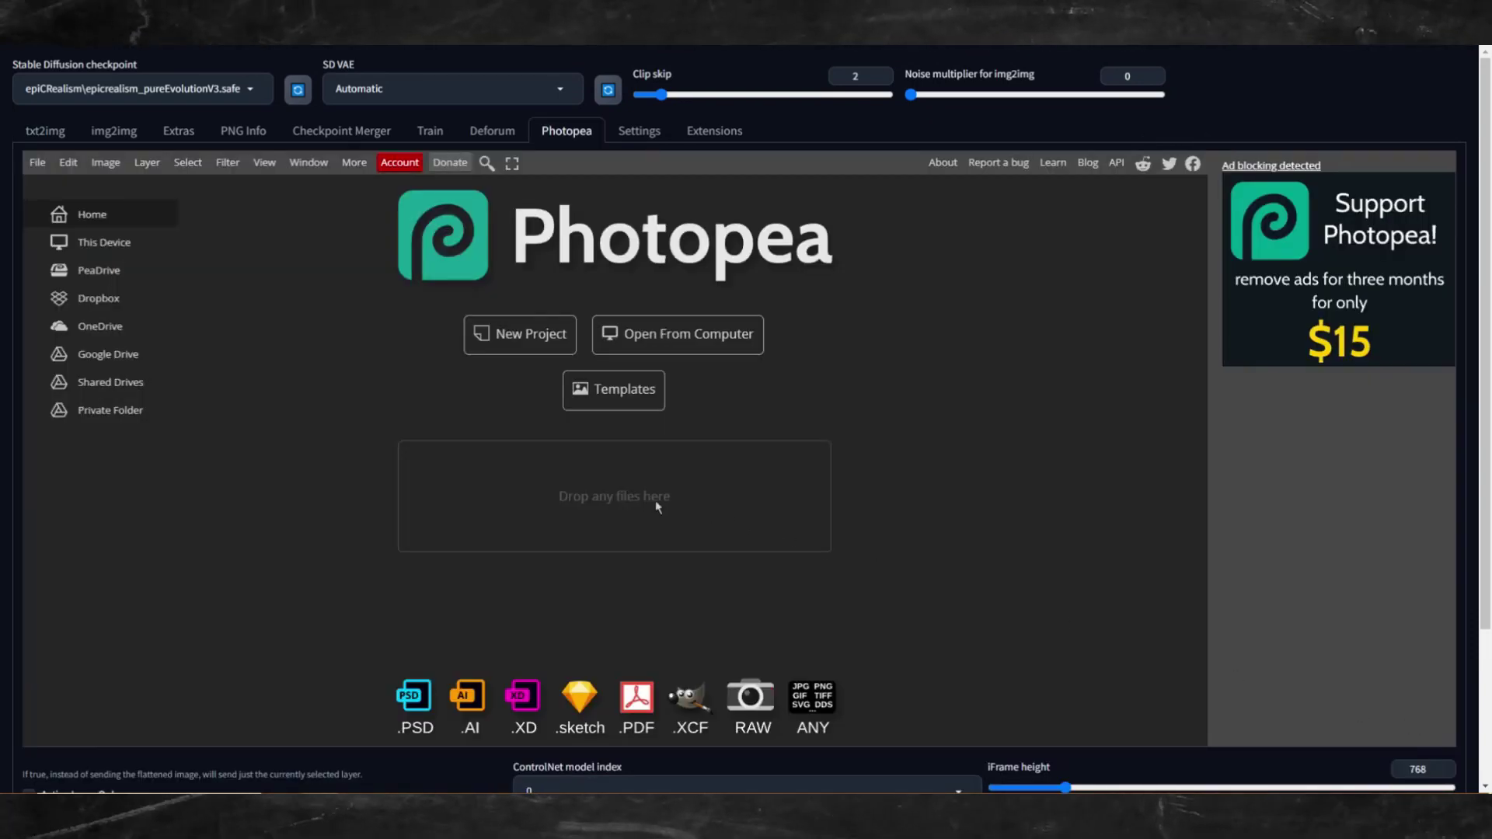
# Step: Start a new Photopea project with width 1024
pyautogui.click(521, 352)
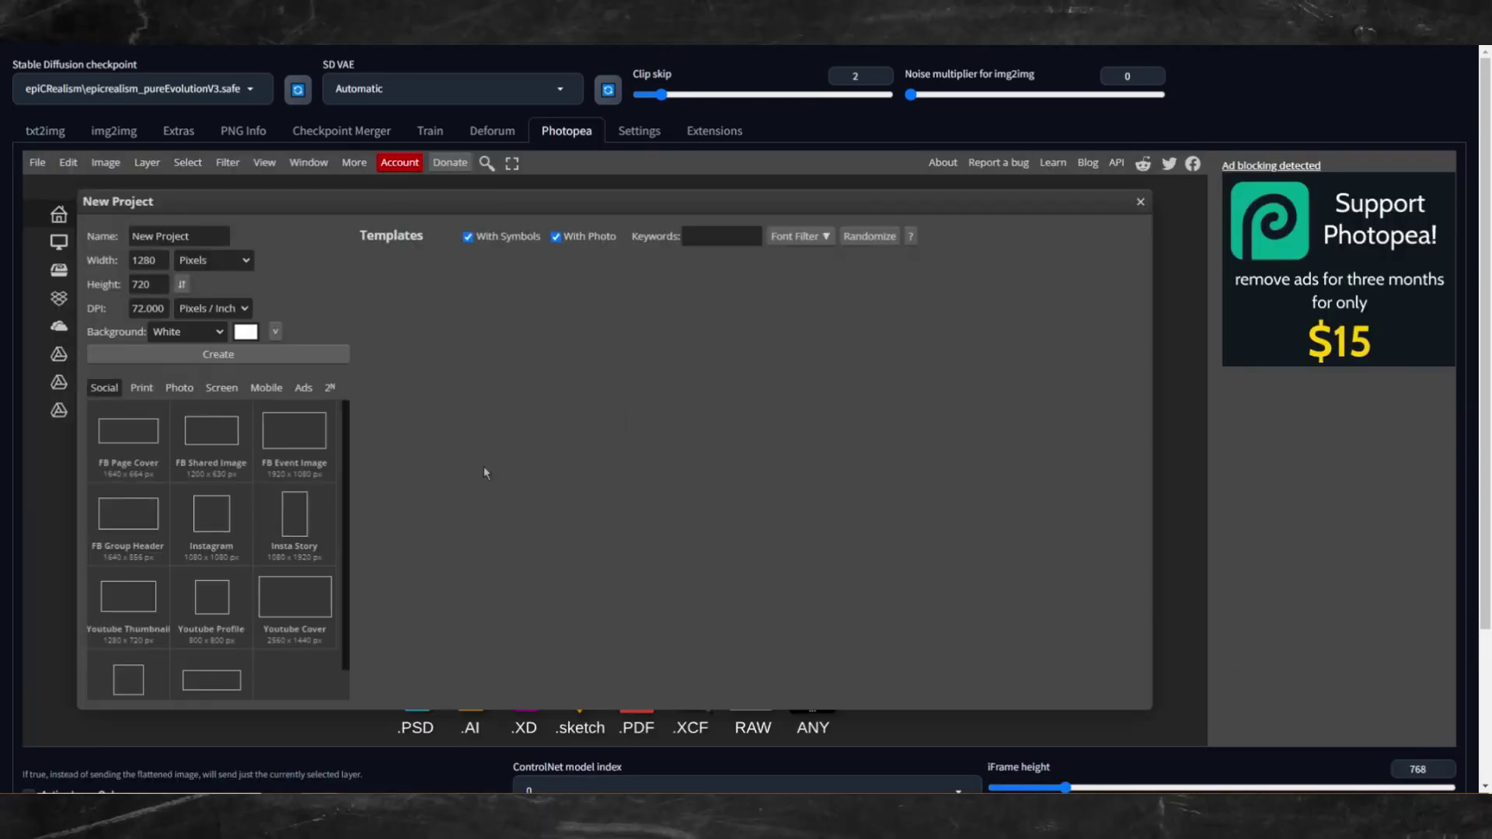
pyautogui.doubleClick(162, 264)
pyautogui.write('1024')
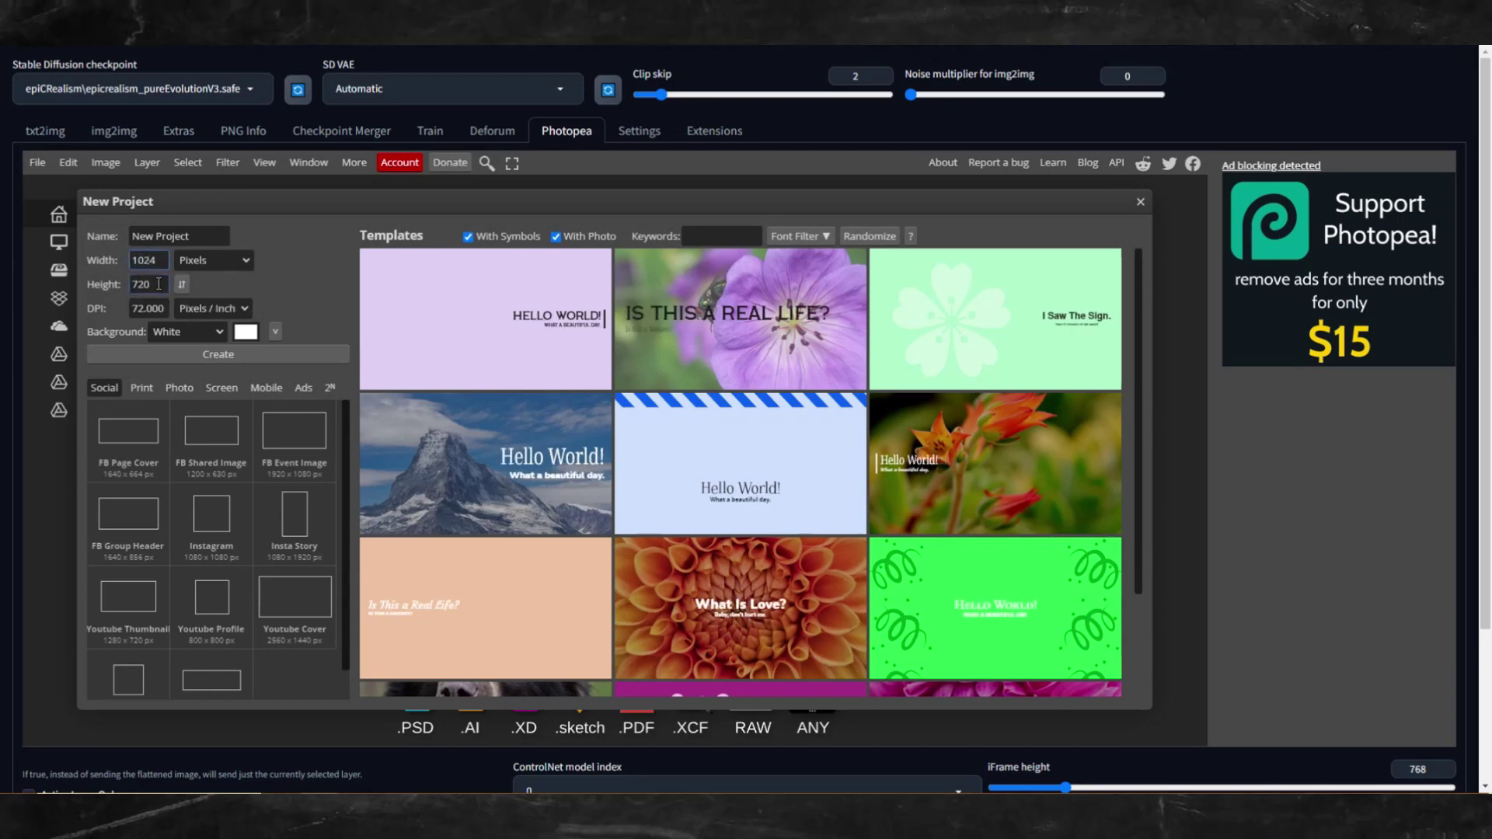
pyautogui.press('Tab')
# Step: Create the 1024×1024 canvas, select the white border around the cat, and send it to Inpaint upload
pyautogui.write('1024')
pyautogui.click(179, 354)
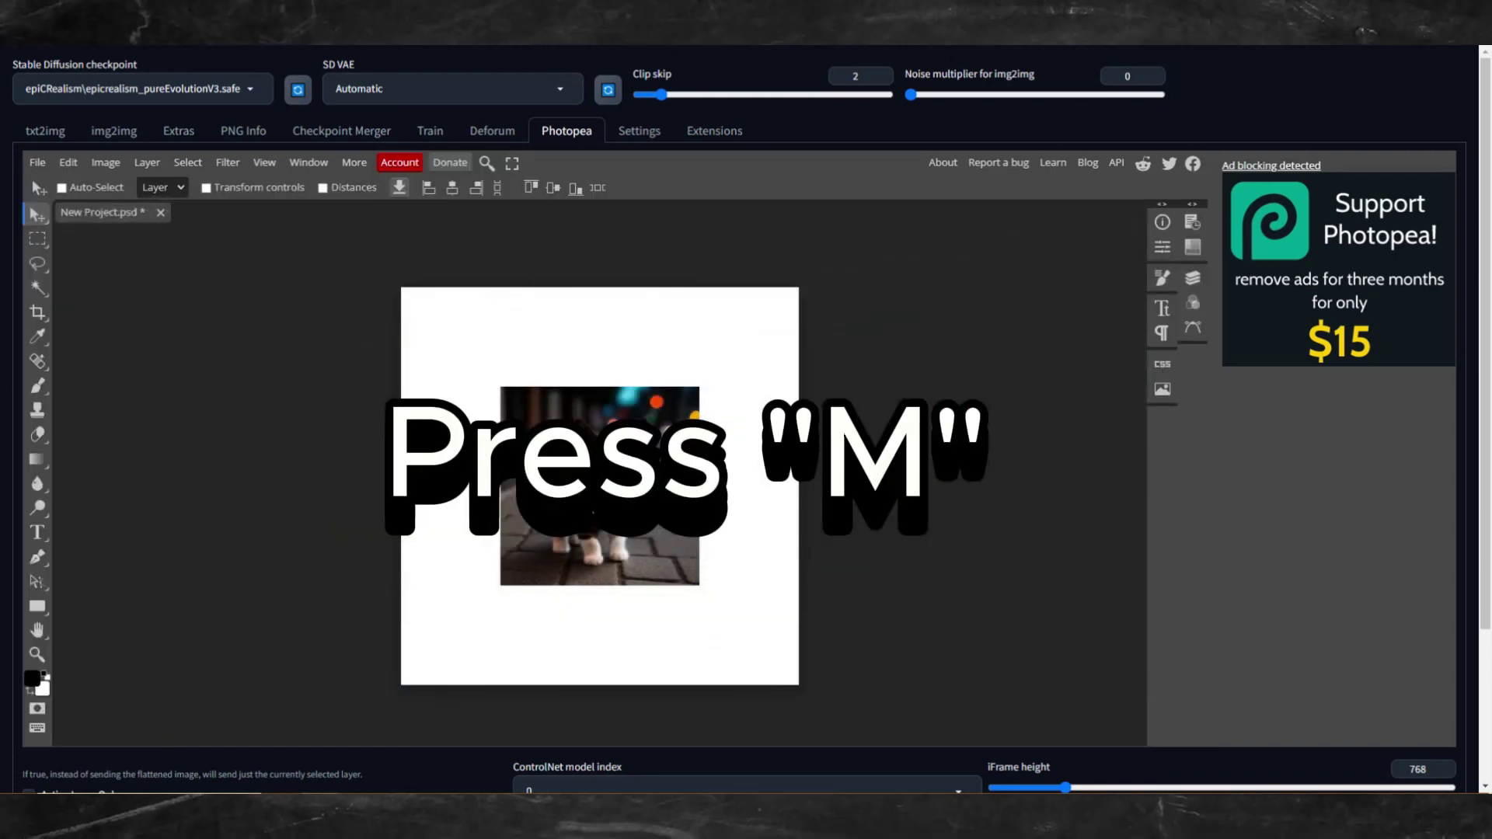
pyautogui.press('m')
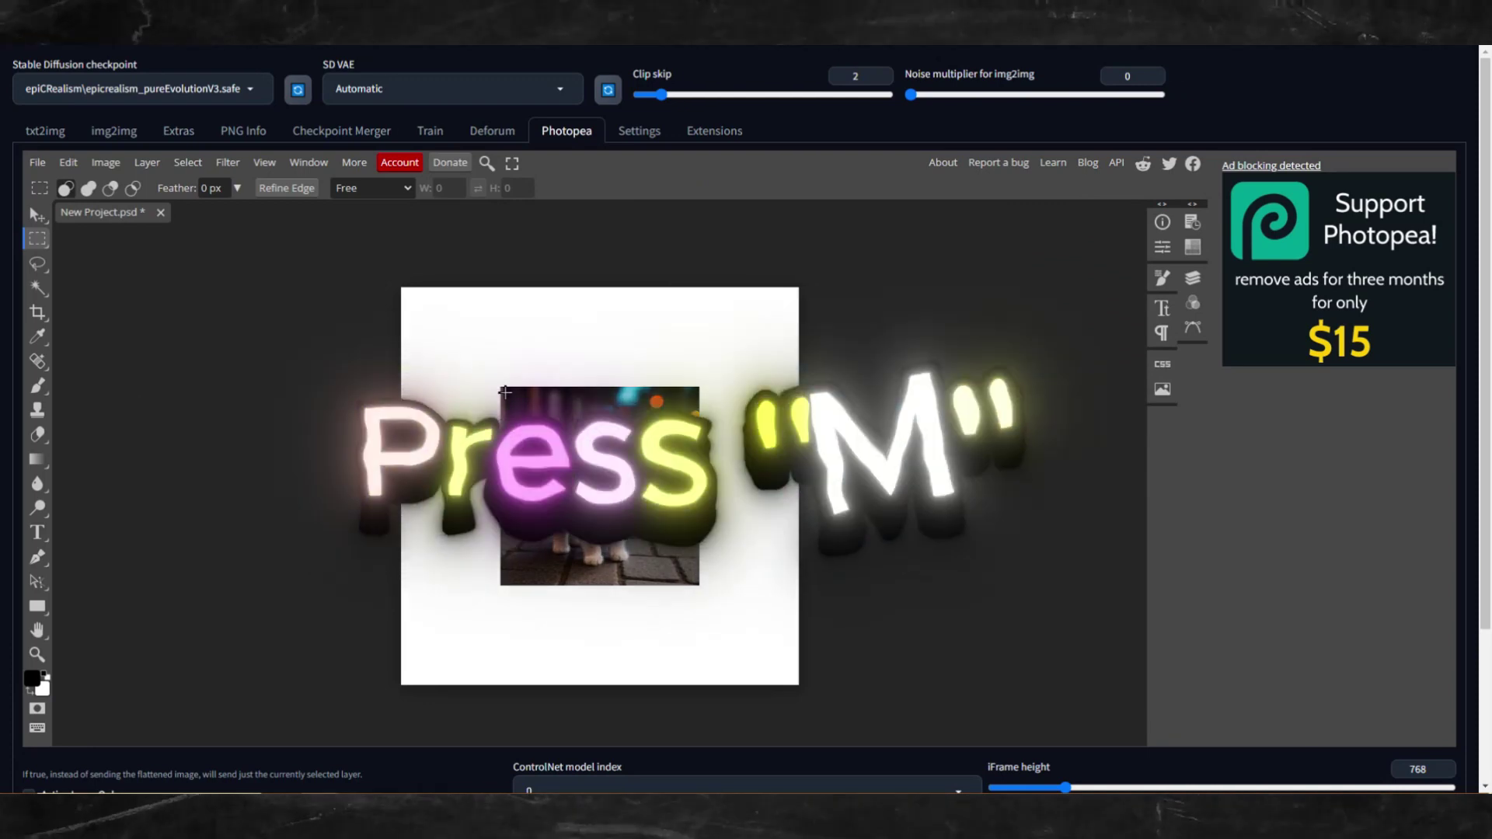
pyautogui.moveTo(504, 392); pyautogui.dragTo(694, 579)
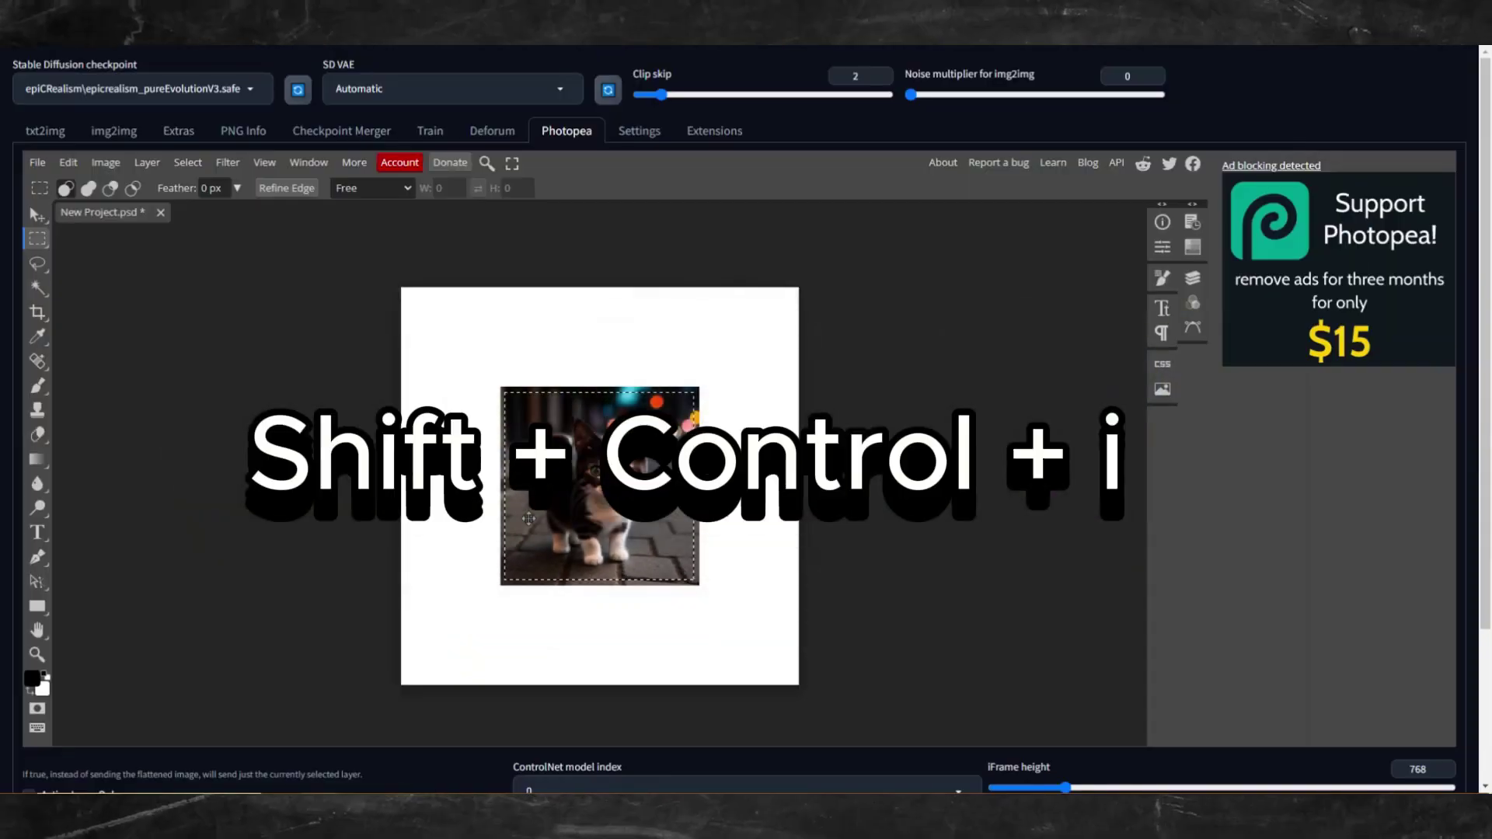
pyautogui.hotkey('ctrl', 'shift', 'i')
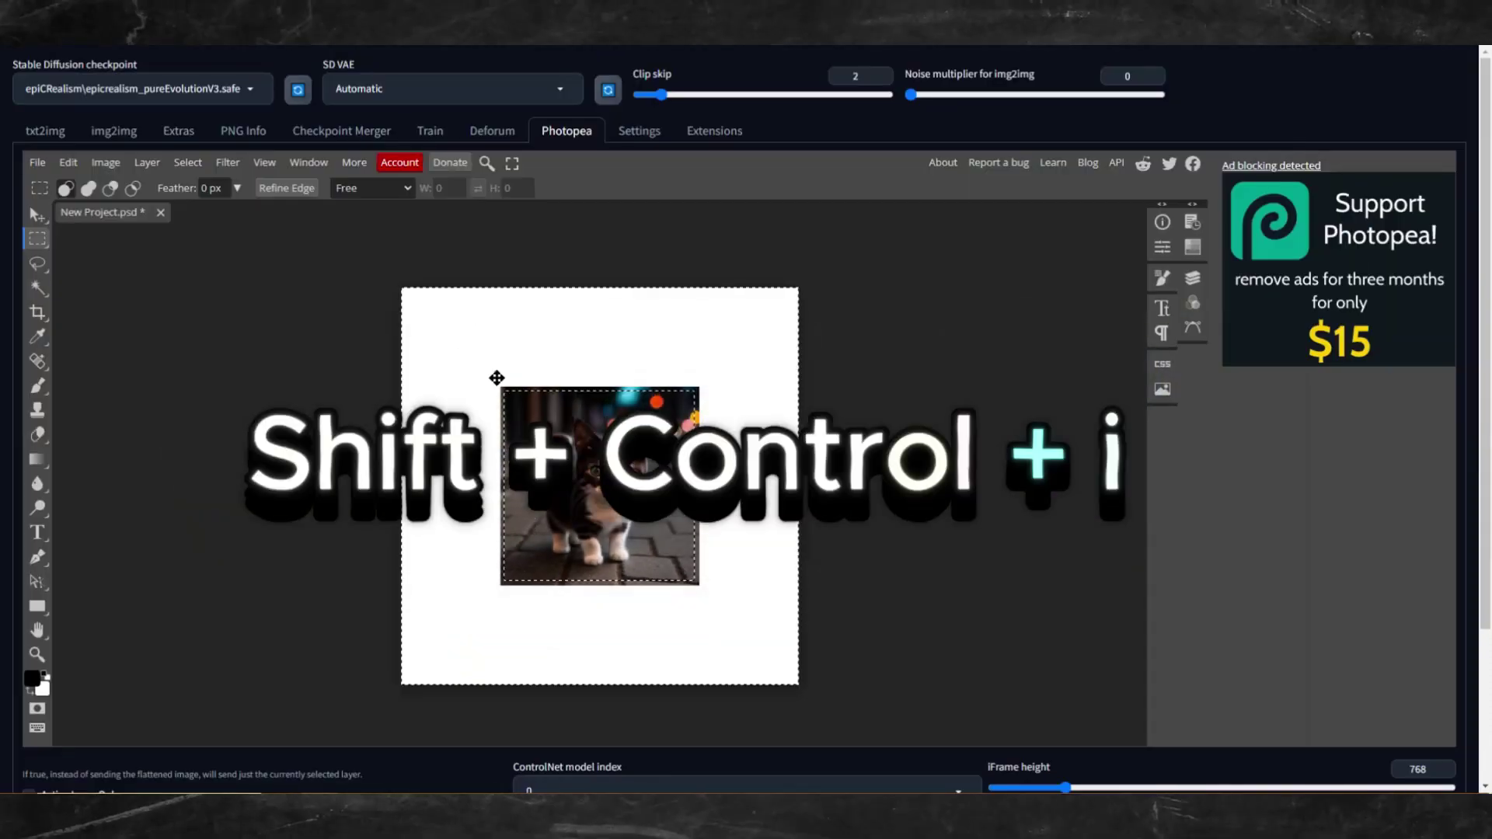
pyautogui.moveTo(1064, 789); pyautogui.dragTo(1017, 785)
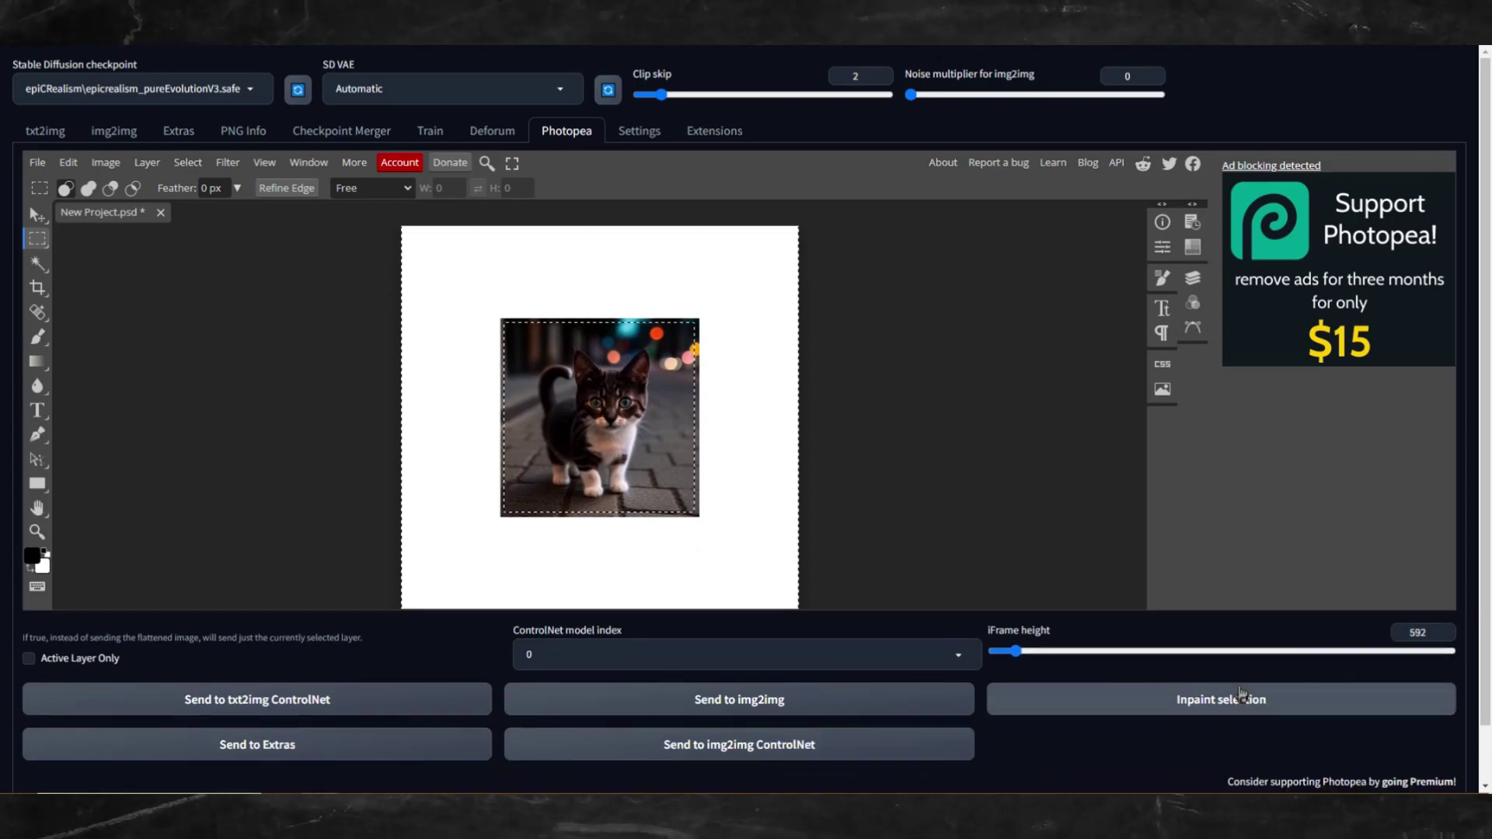
pyautogui.click(1218, 703)
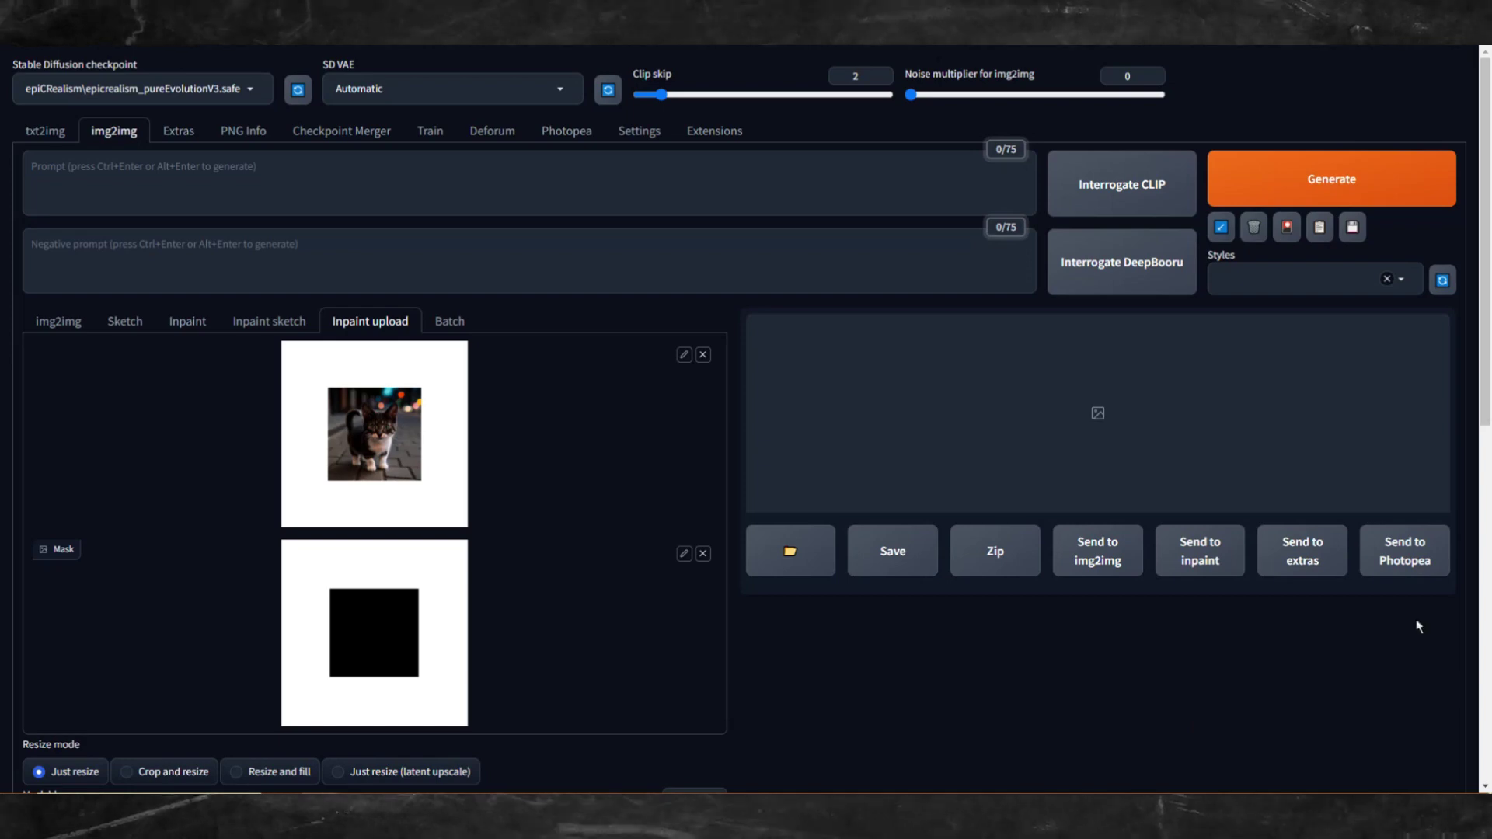
# Step: Choose Resize and fill, set width and height to 1024 and denoising strength to 1
pyautogui.scroll(-4, 280, 470)
pyautogui.click(278, 462)
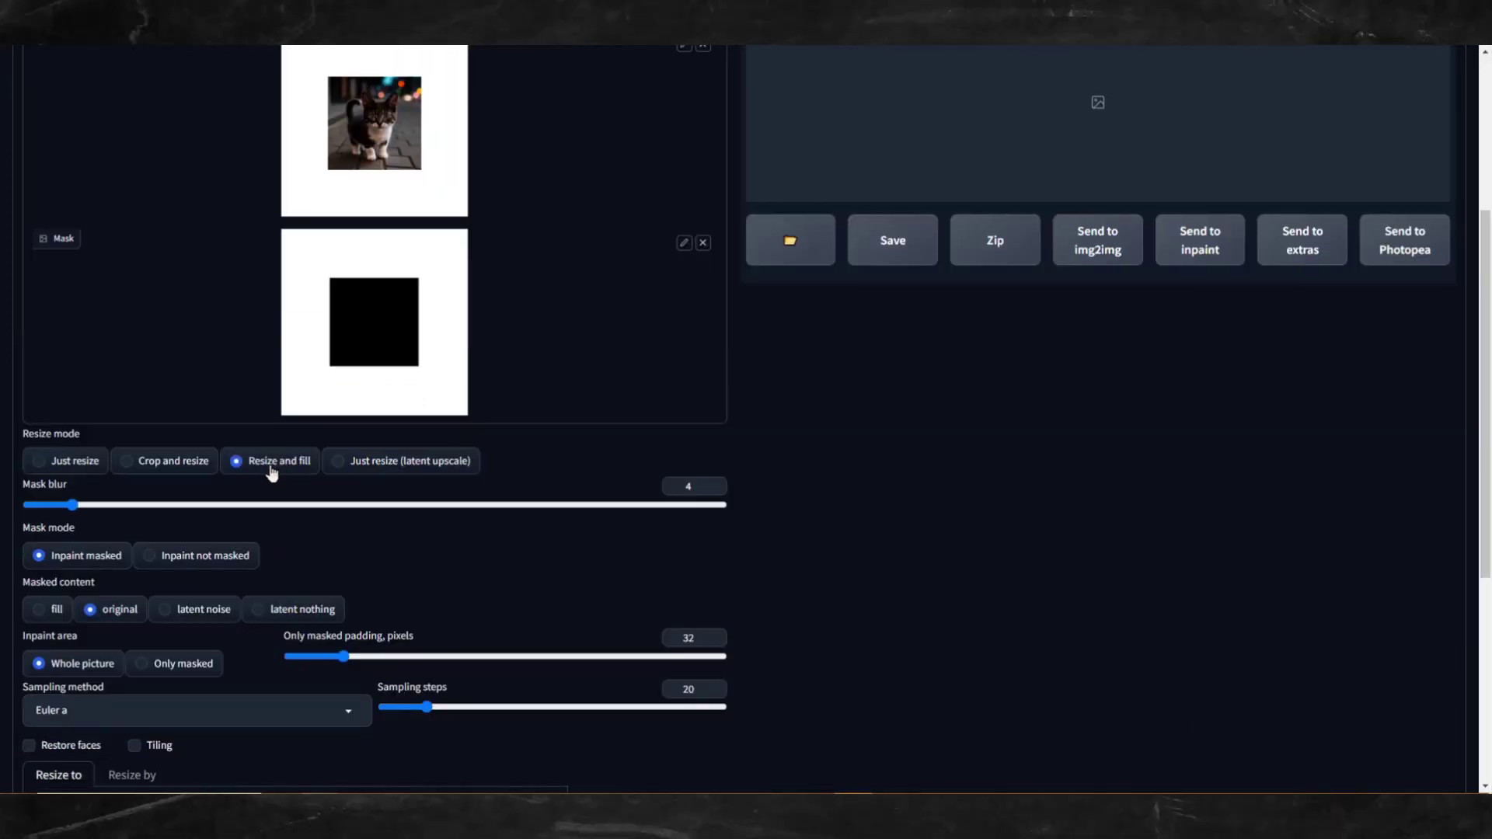
pyautogui.scroll(-2, 272, 473)
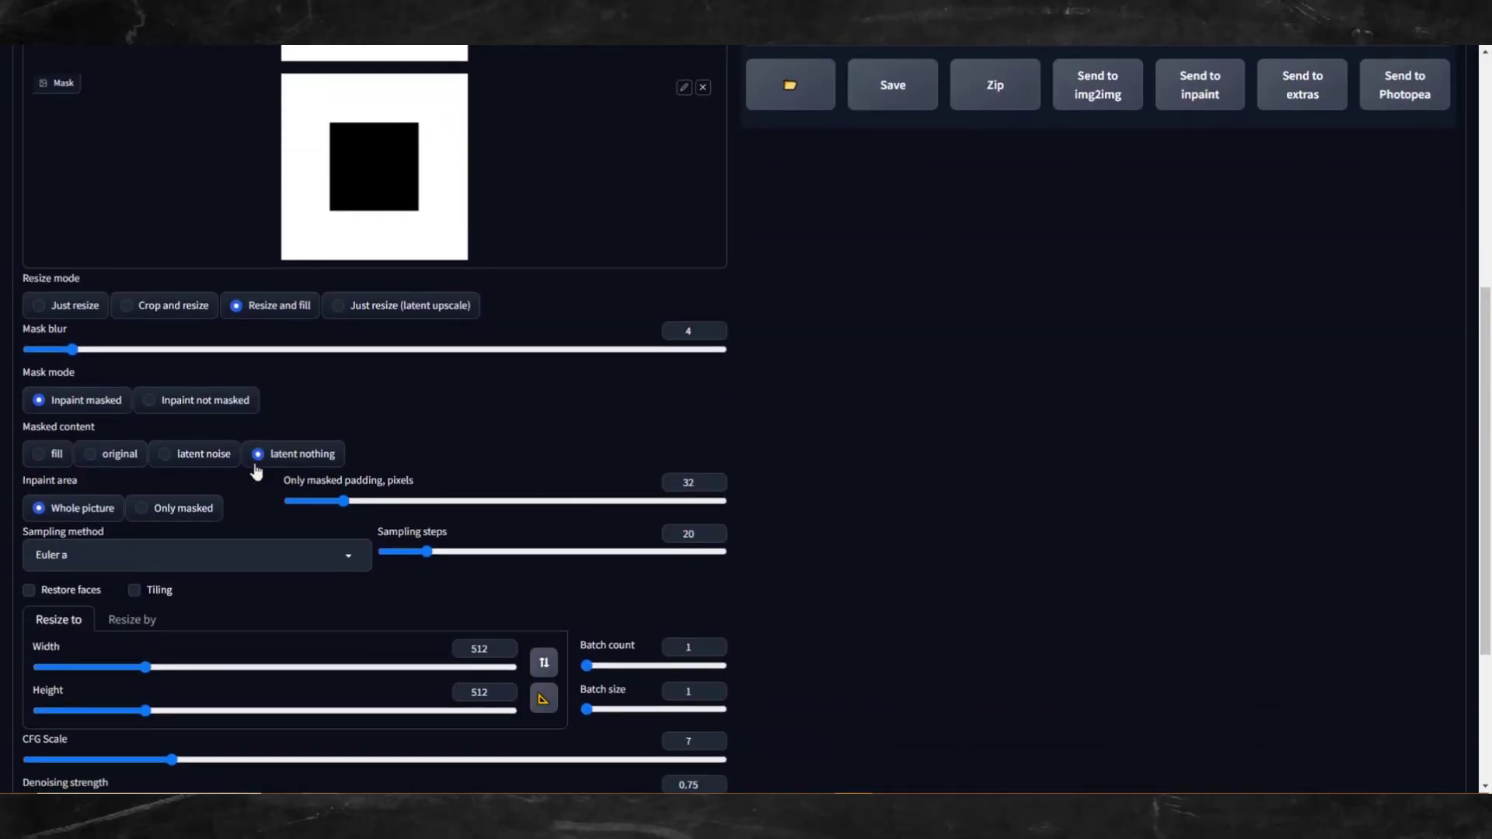
pyautogui.scroll(-1, 233, 459)
pyautogui.scroll(-1, 188, 442)
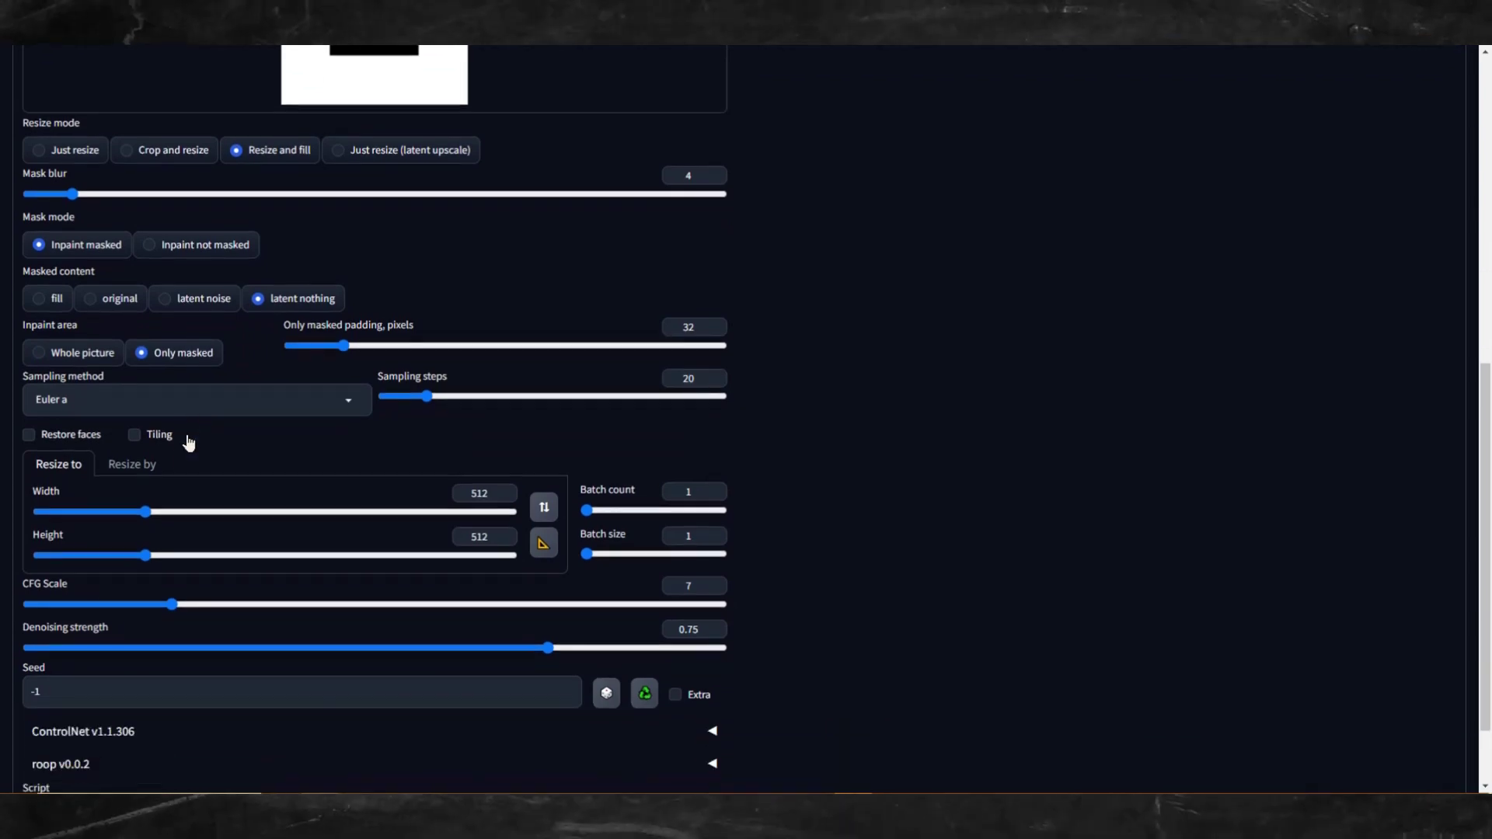
pyautogui.write('1024')
pyautogui.press('Tab')
pyautogui.write('1024')
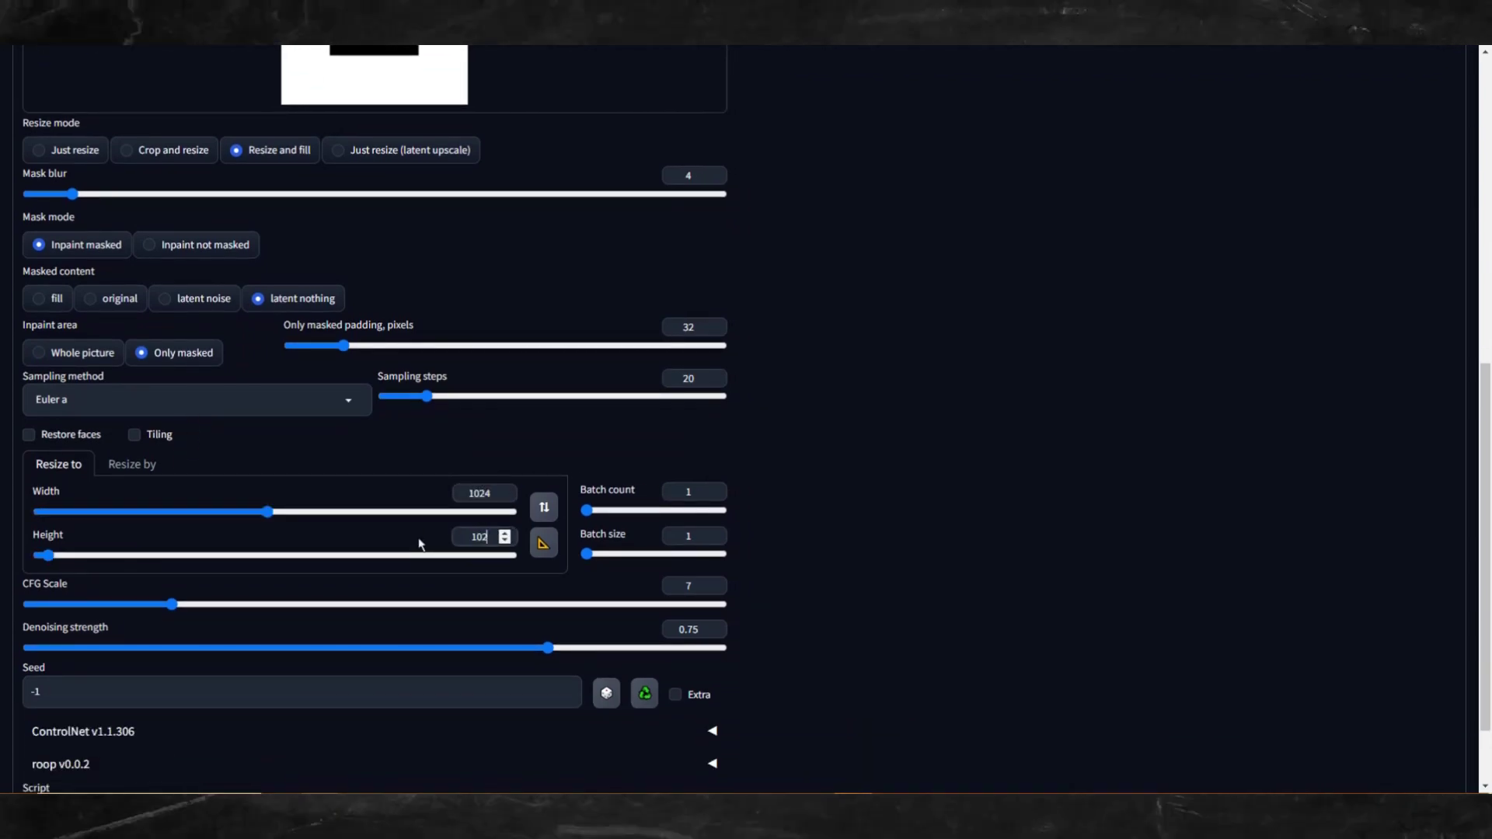
pyautogui.press('Tab')
pyautogui.write('1')
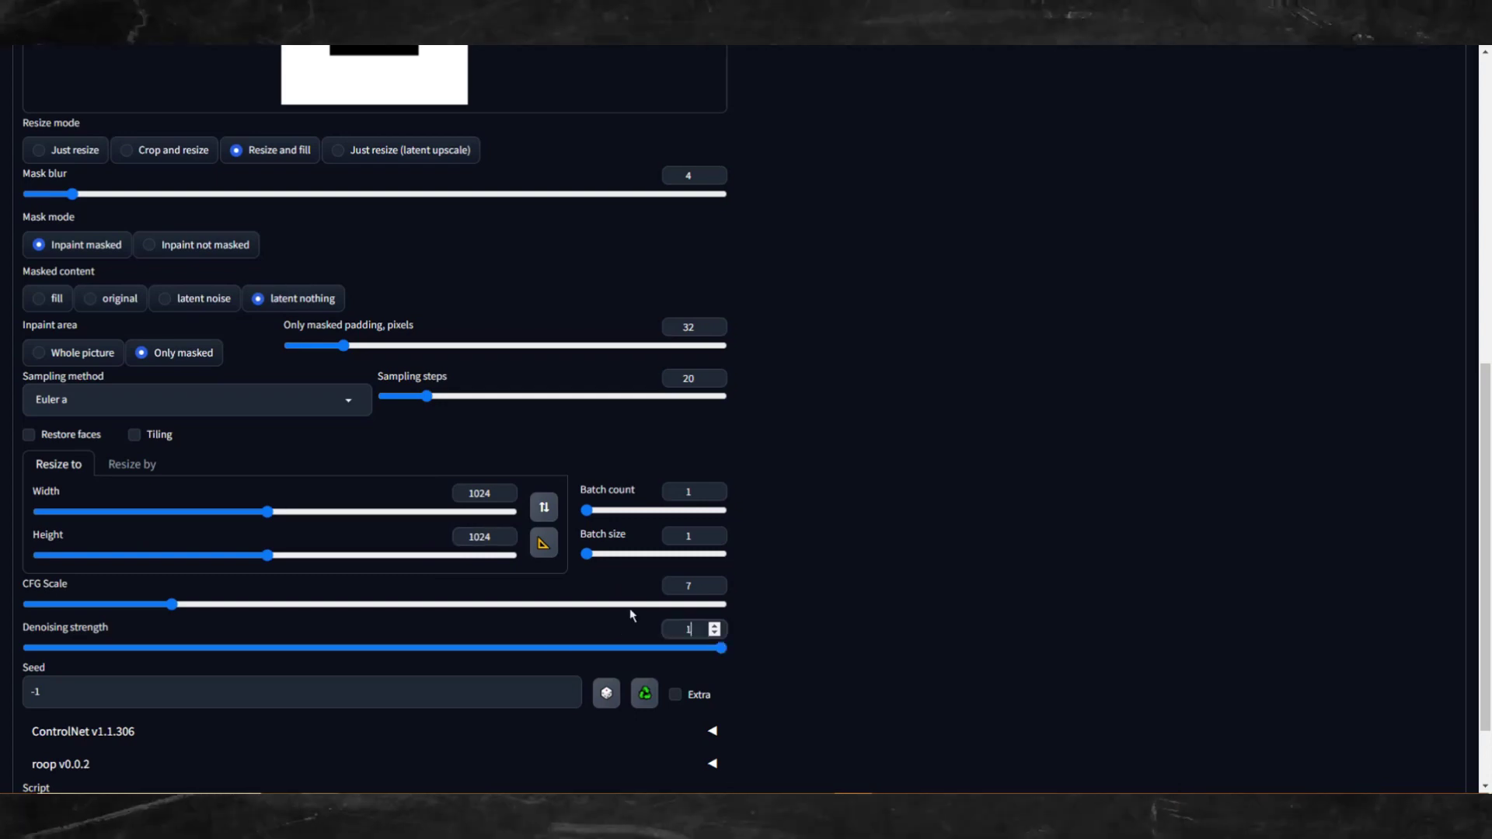
# Step: Enable a ControlNet Inpaint unit and view the outpainted cat at full size
pyautogui.scroll(-1, 100, 566)
pyautogui.click(95, 631)
pyautogui.scroll(-5, 93, 691)
pyautogui.click(54, 669)
pyautogui.scroll(-2, 60, 670)
pyautogui.click(267, 531)
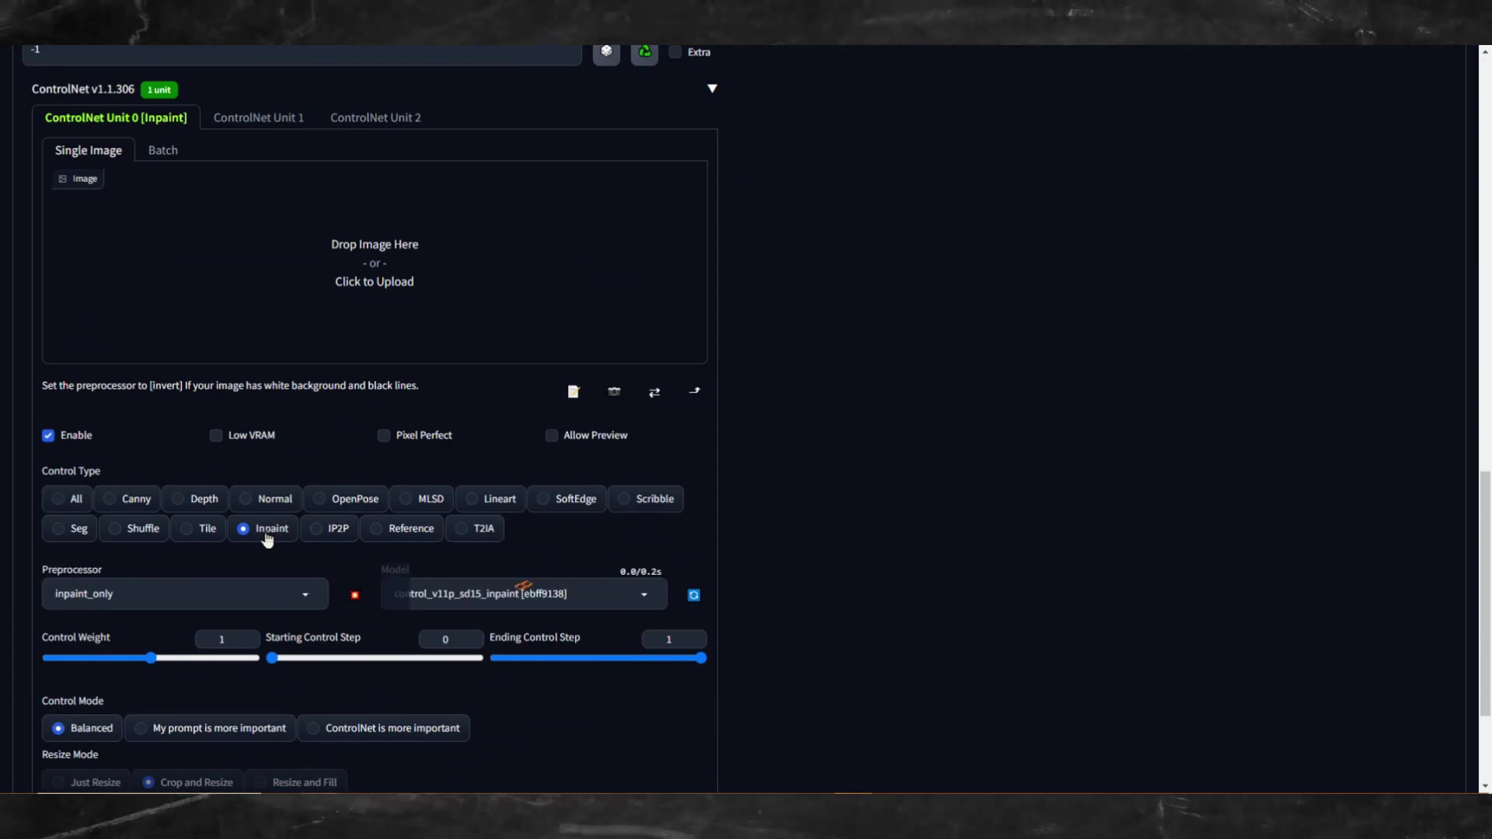
pyautogui.scroll(-2, 311, 544)
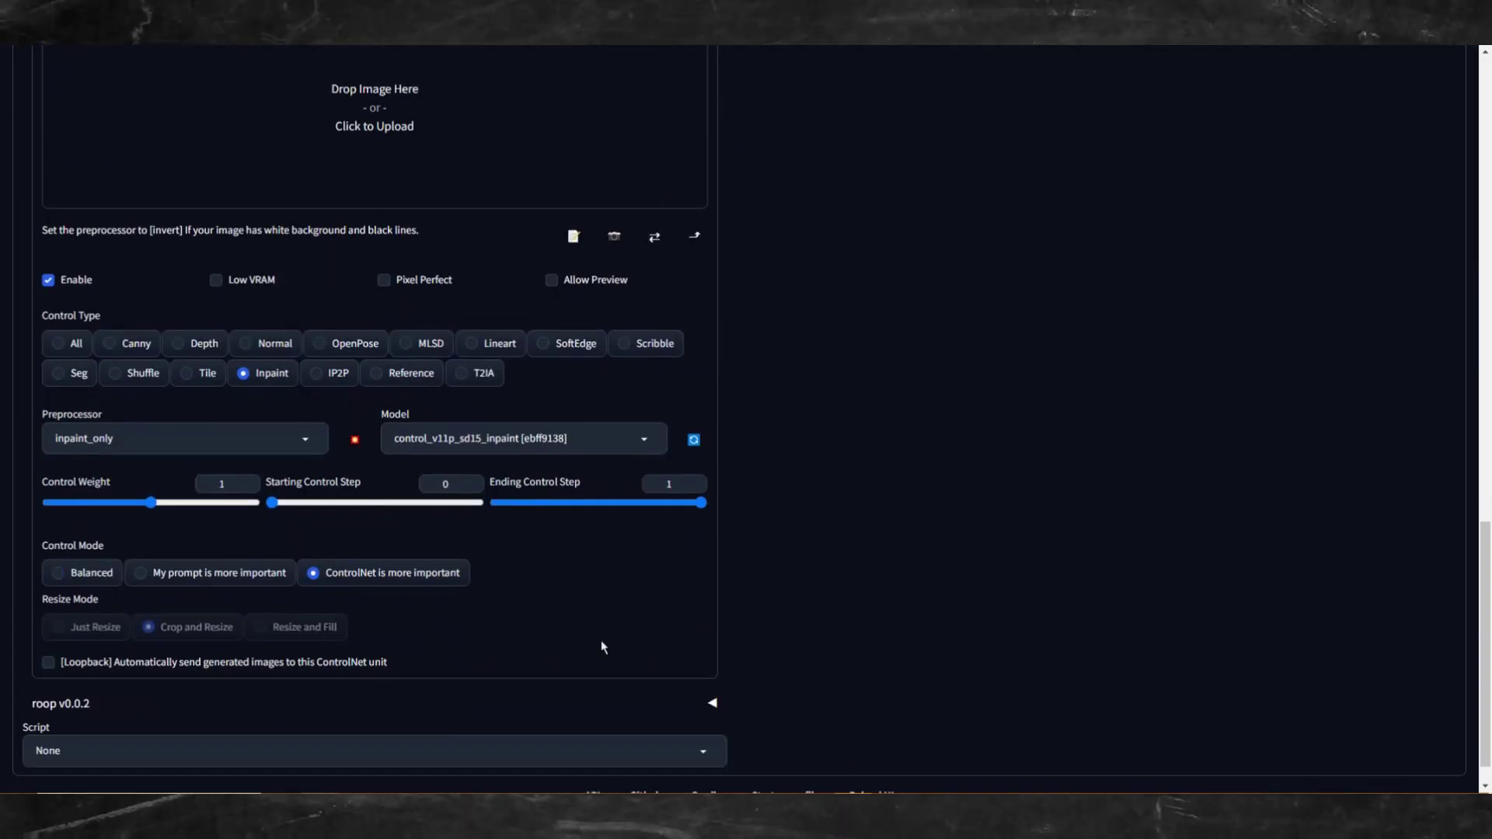
pyautogui.scroll(15, 1065, 453)
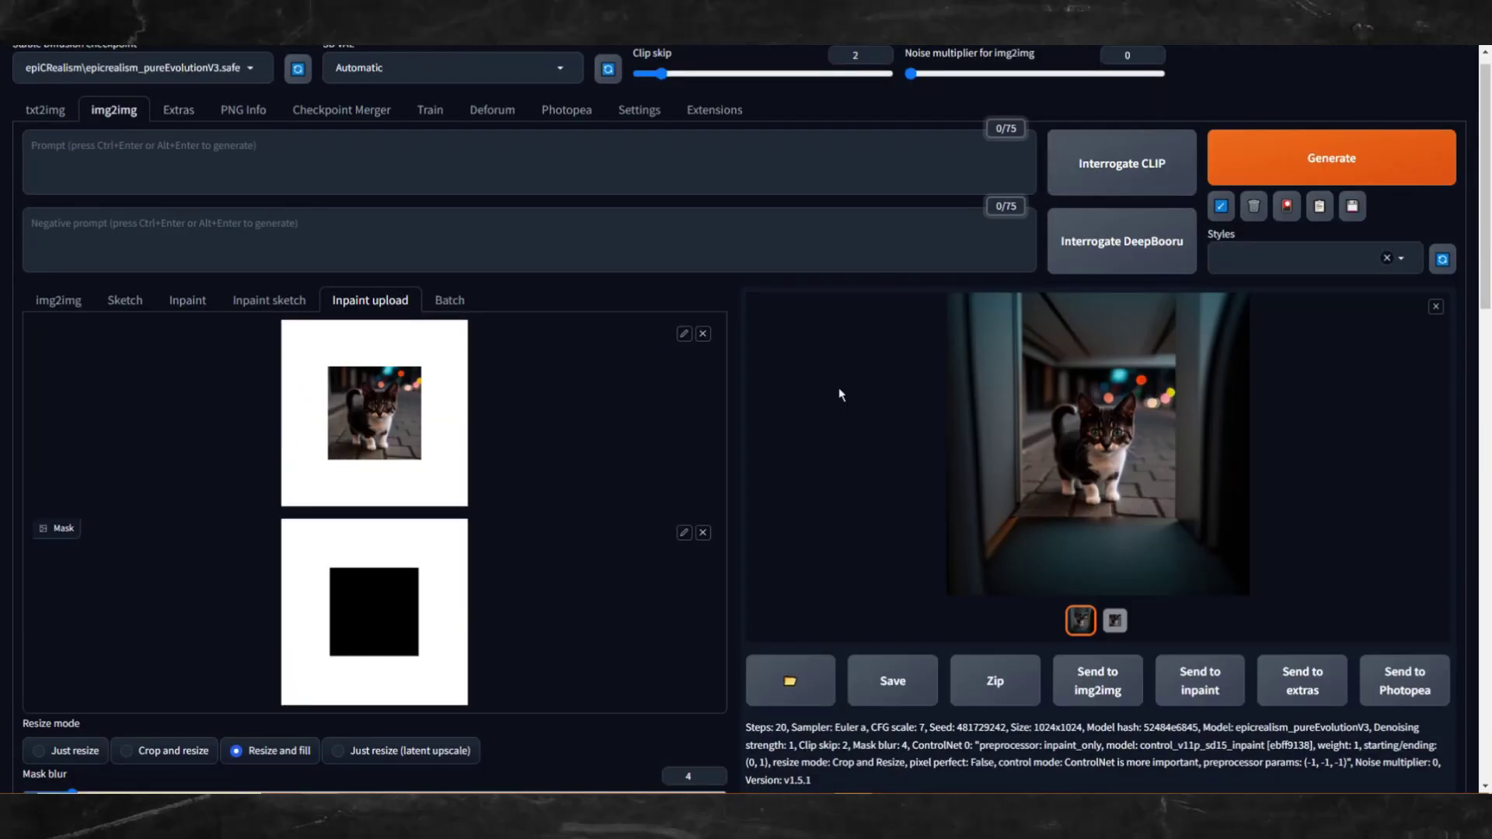
pyautogui.click(1100, 432)
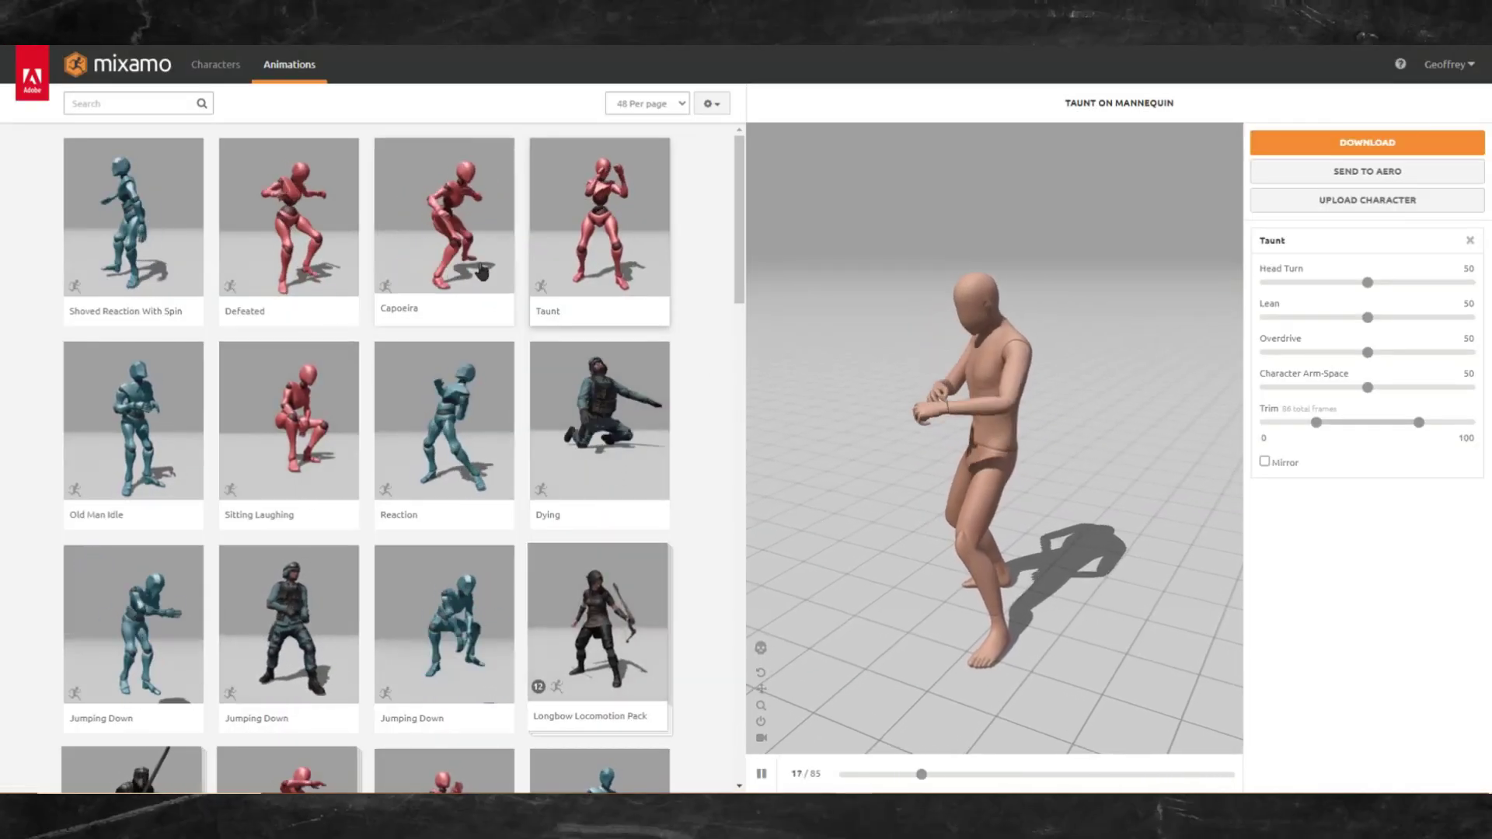
# Step: Preview Sitting Laughing, then pause Taunt at frame 7 with hands raised and orbit around it
pyautogui.click(289, 419)
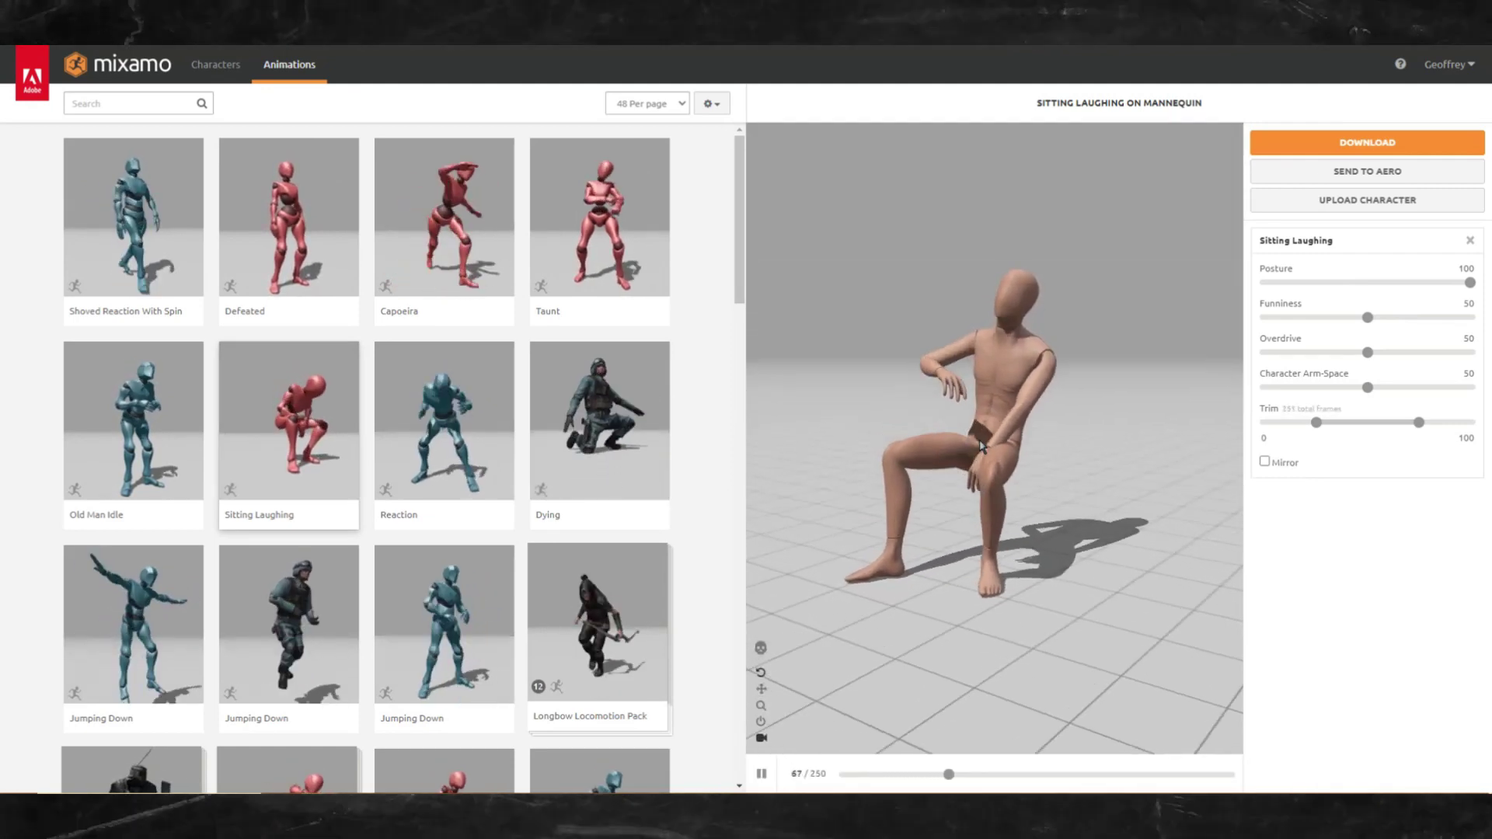
pyautogui.click(599, 217)
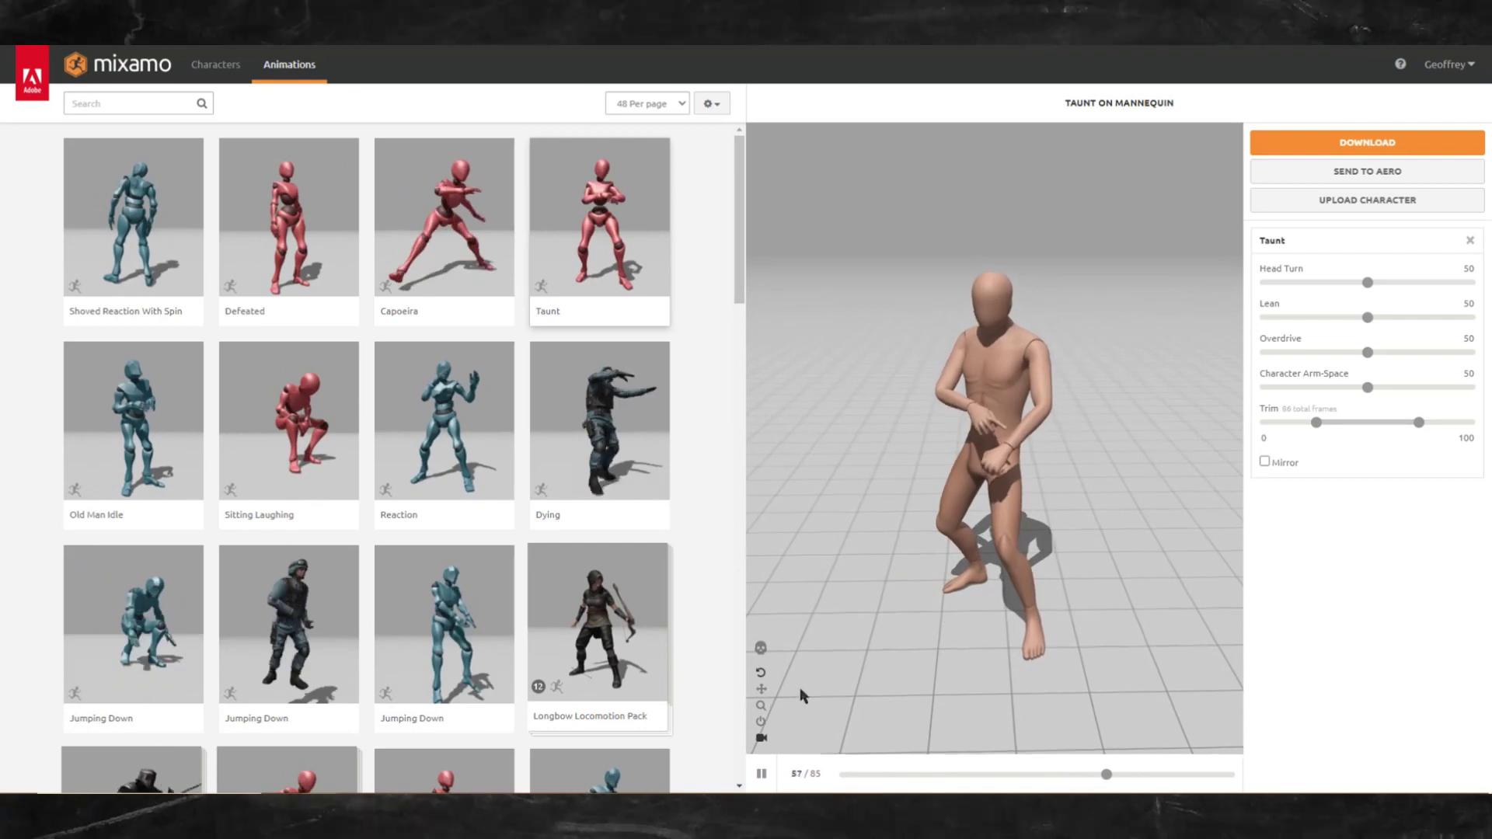
pyautogui.click(760, 775)
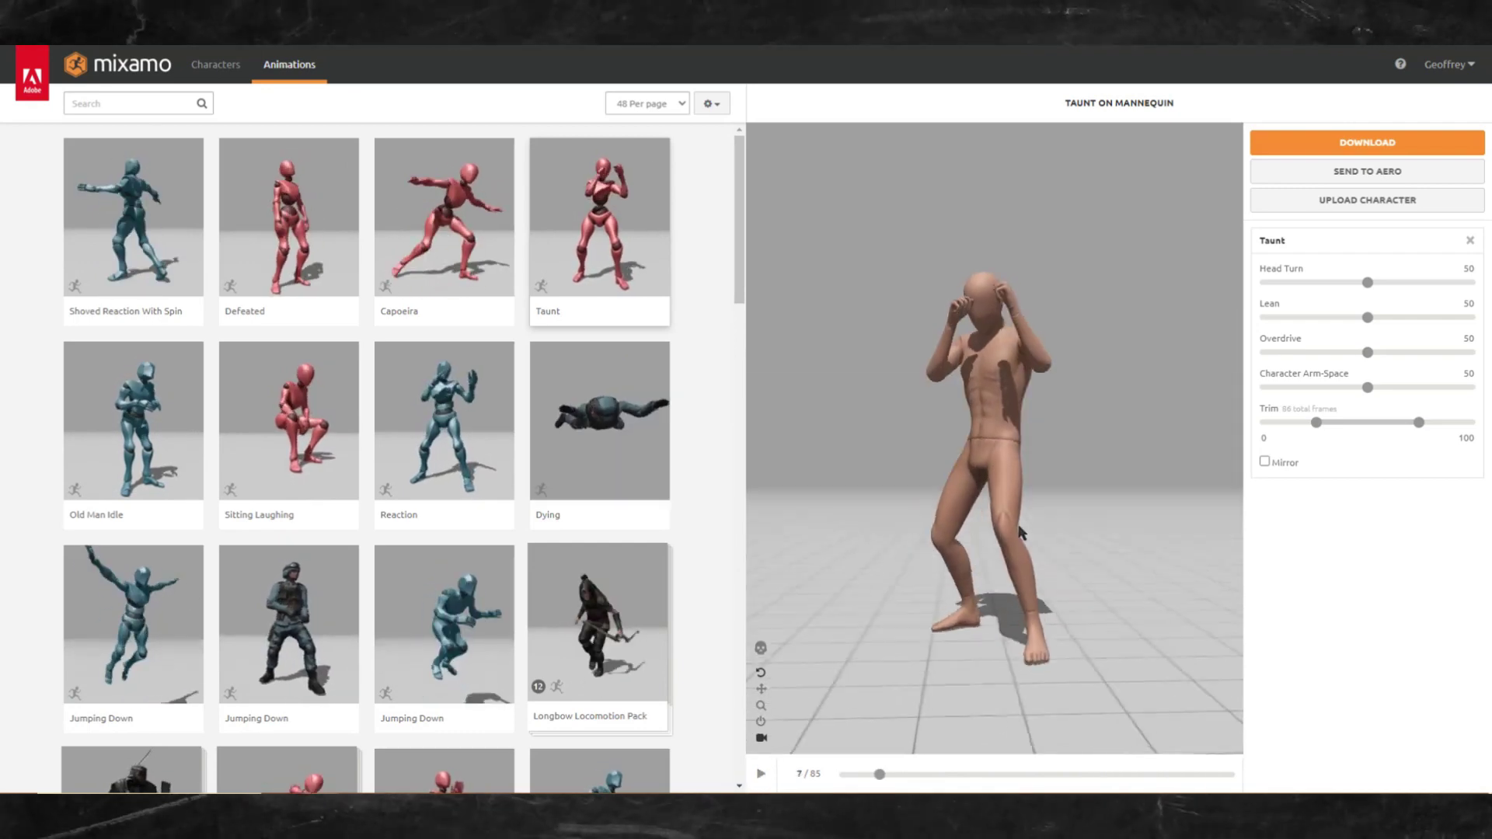
pyautogui.moveTo(1016, 553)
pyautogui.mouseDown()
pyautogui.moveTo(1023, 530)
pyautogui.moveTo(1018, 548)
pyautogui.mouseUp()
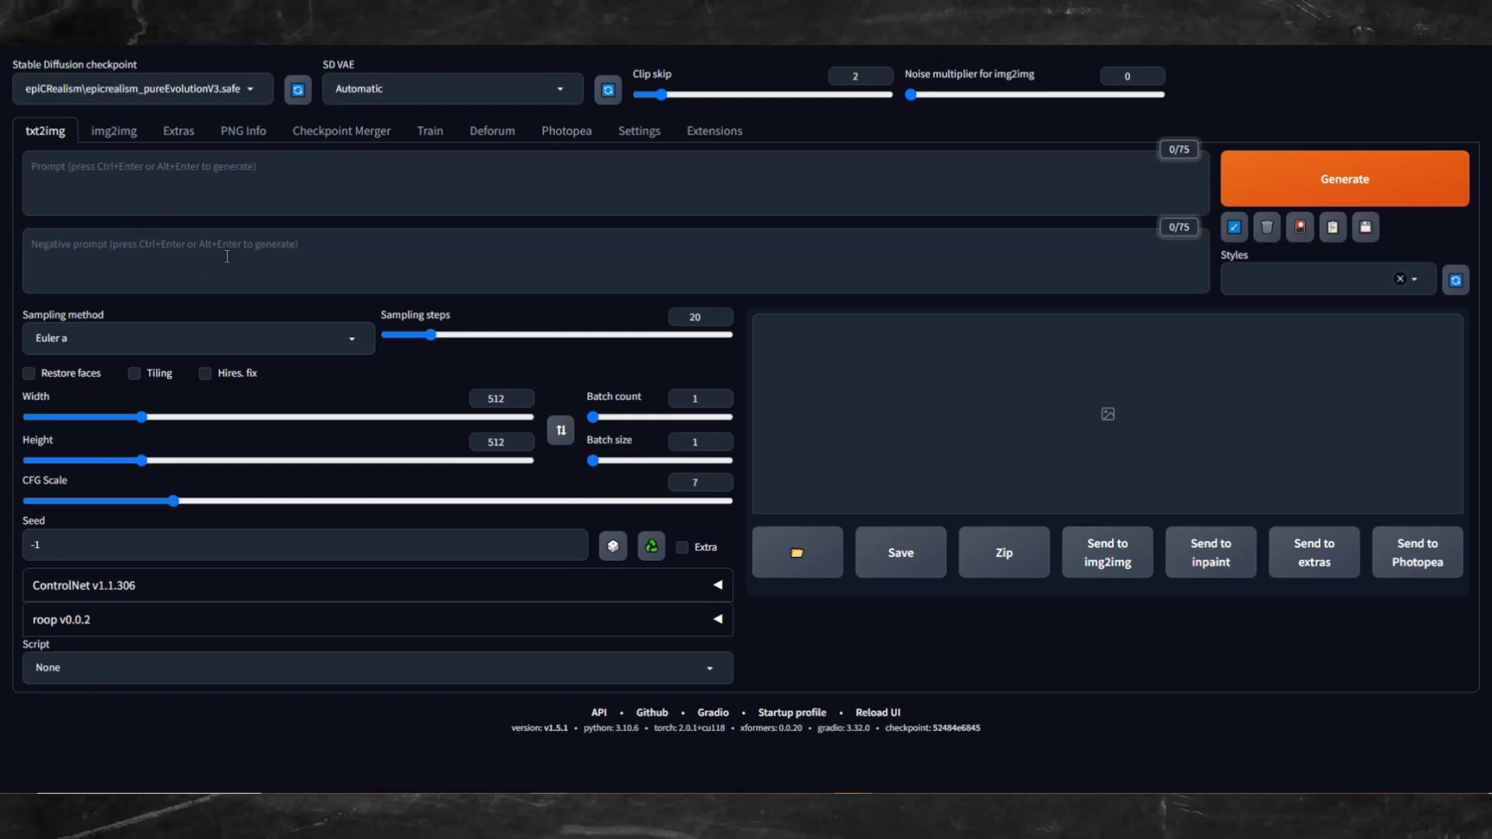
# Step: Load the mannequin screenshot into img2img and generate at 512×768 with denoising 0.1
pyautogui.click(116, 134)
pyautogui.moveTo(325, 561); pyautogui.dragTo(310, 562)
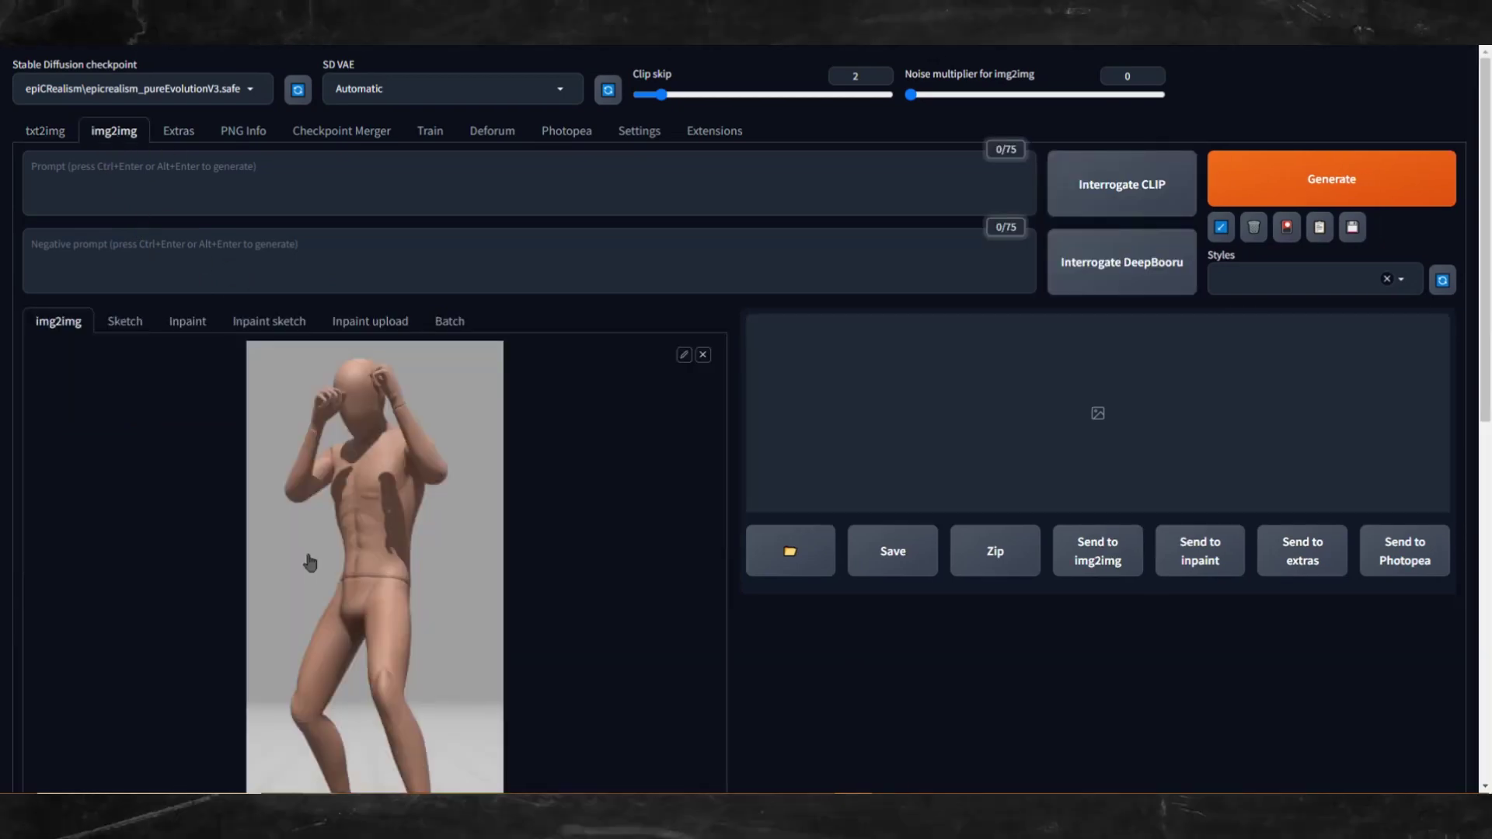
pyautogui.scroll(-8, 402, 465)
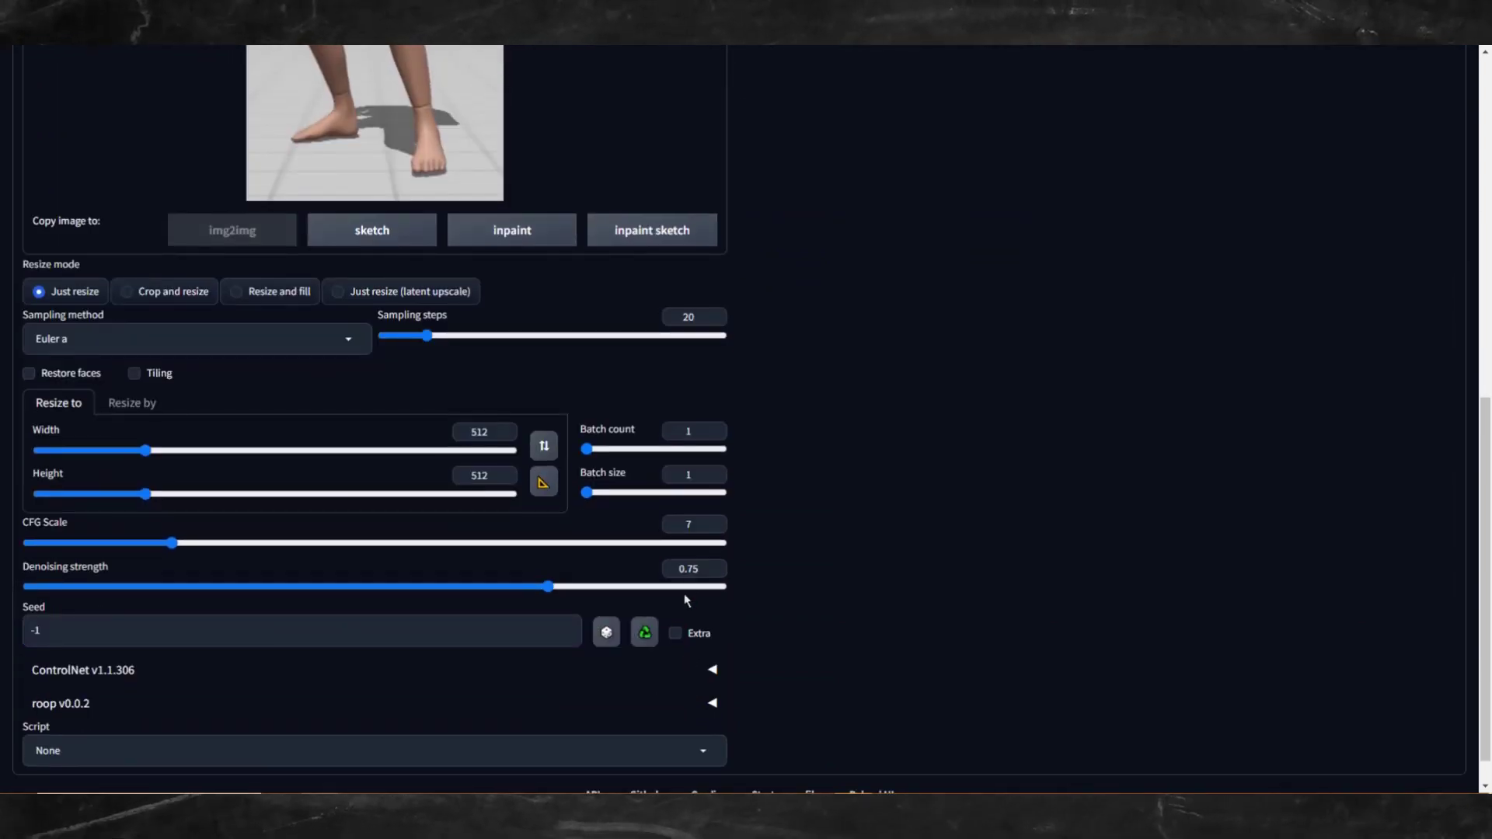
pyautogui.write('1')
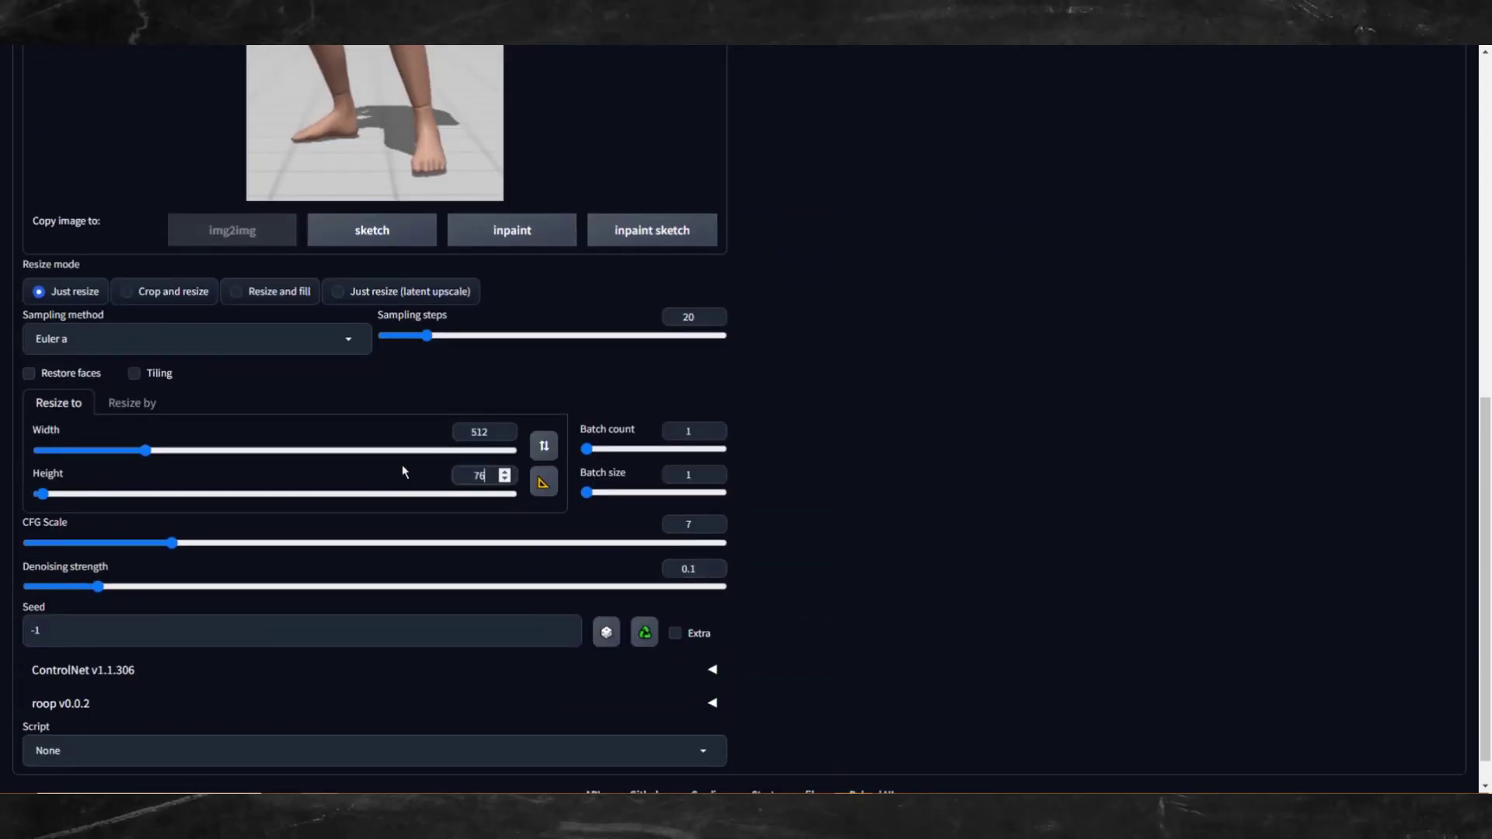
pyautogui.scroll(8, 1095, 446)
pyautogui.click(1296, 187)
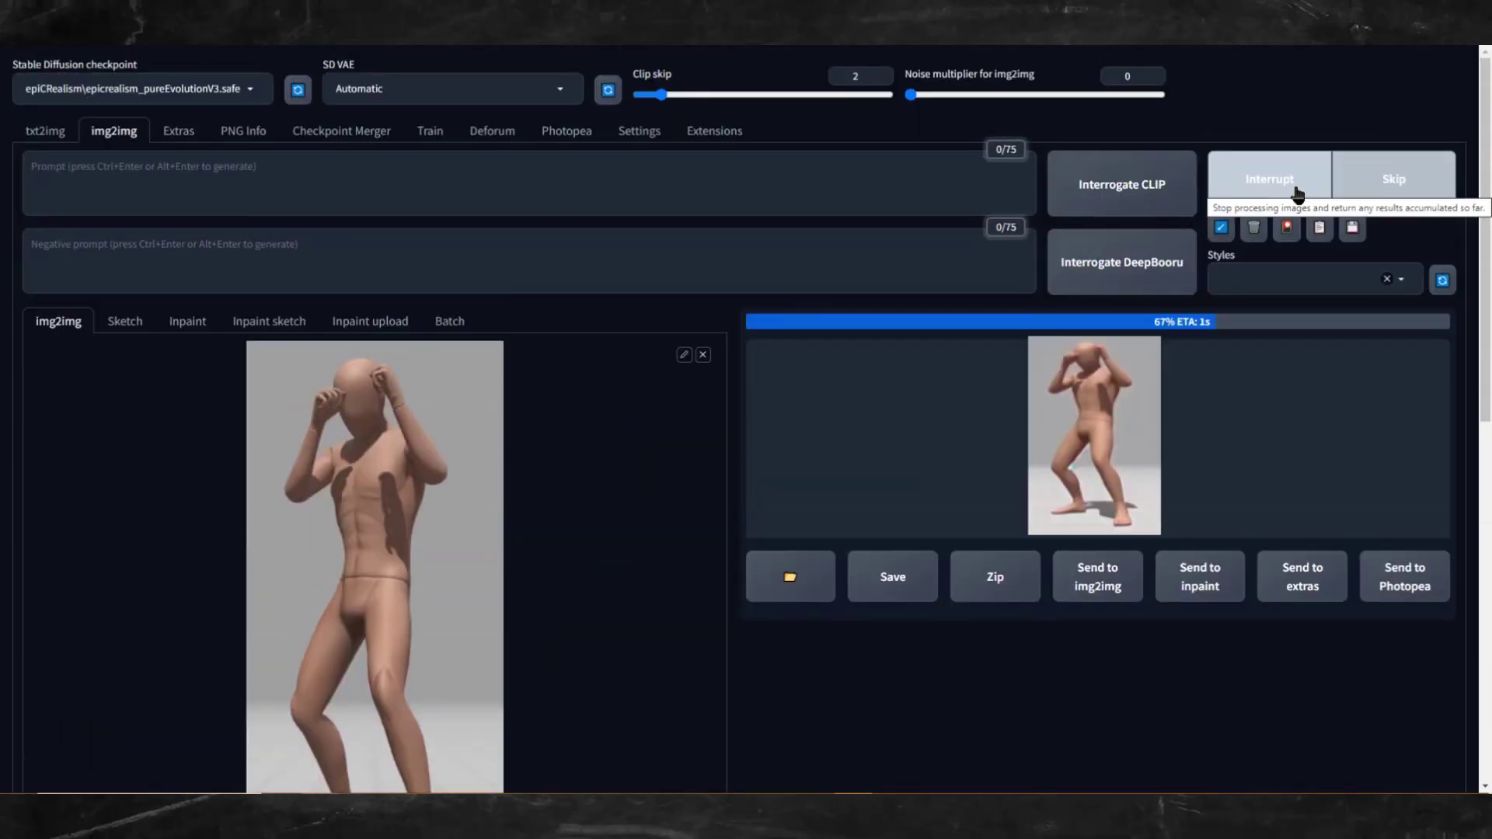
# Step: Enlarge the generated mannequin image and copy it
pyautogui.click(851, 418)
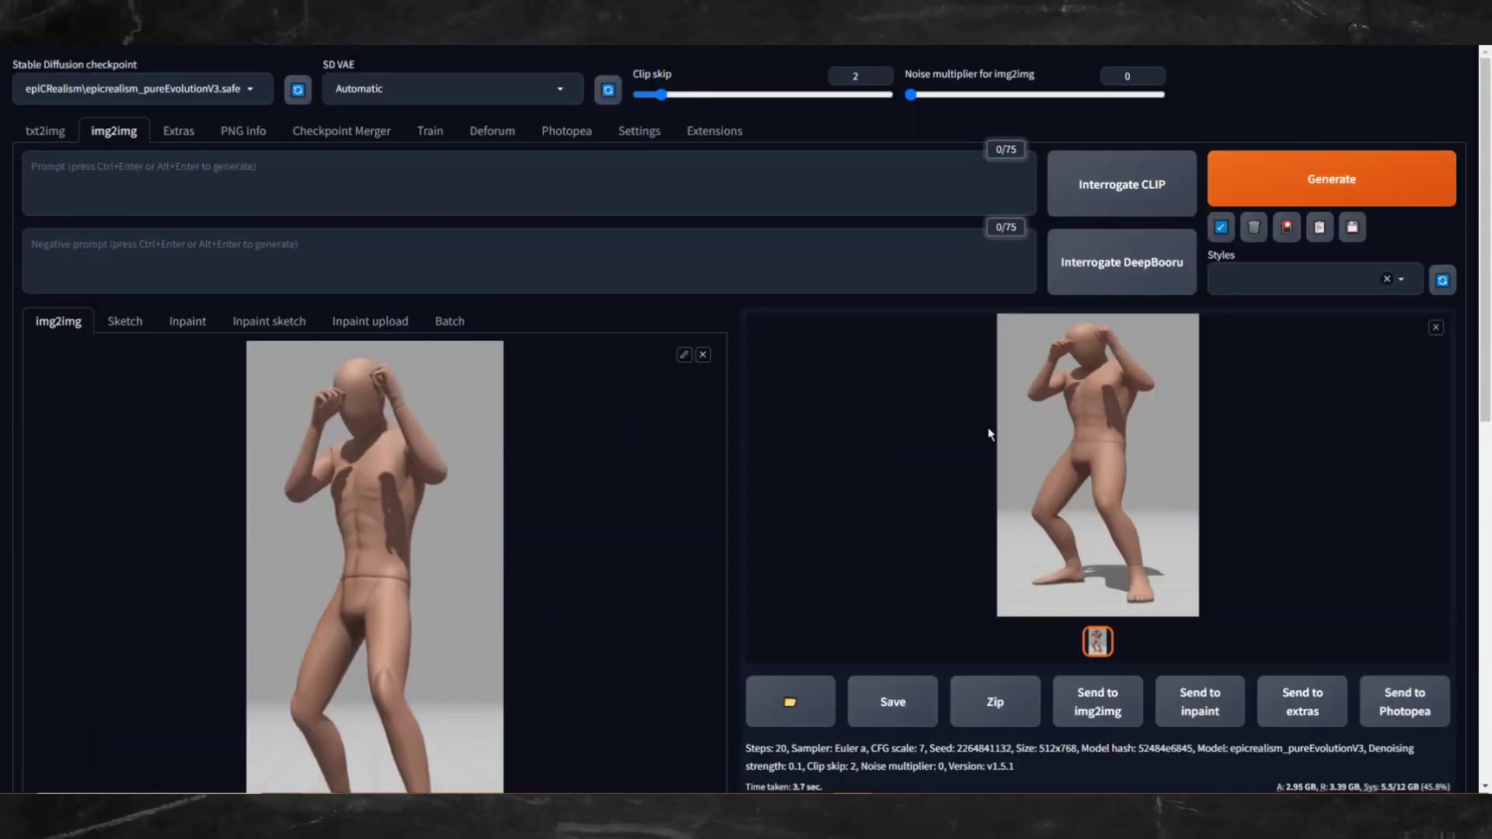
pyautogui.rightClick(1059, 421)
pyautogui.click(1113, 469)
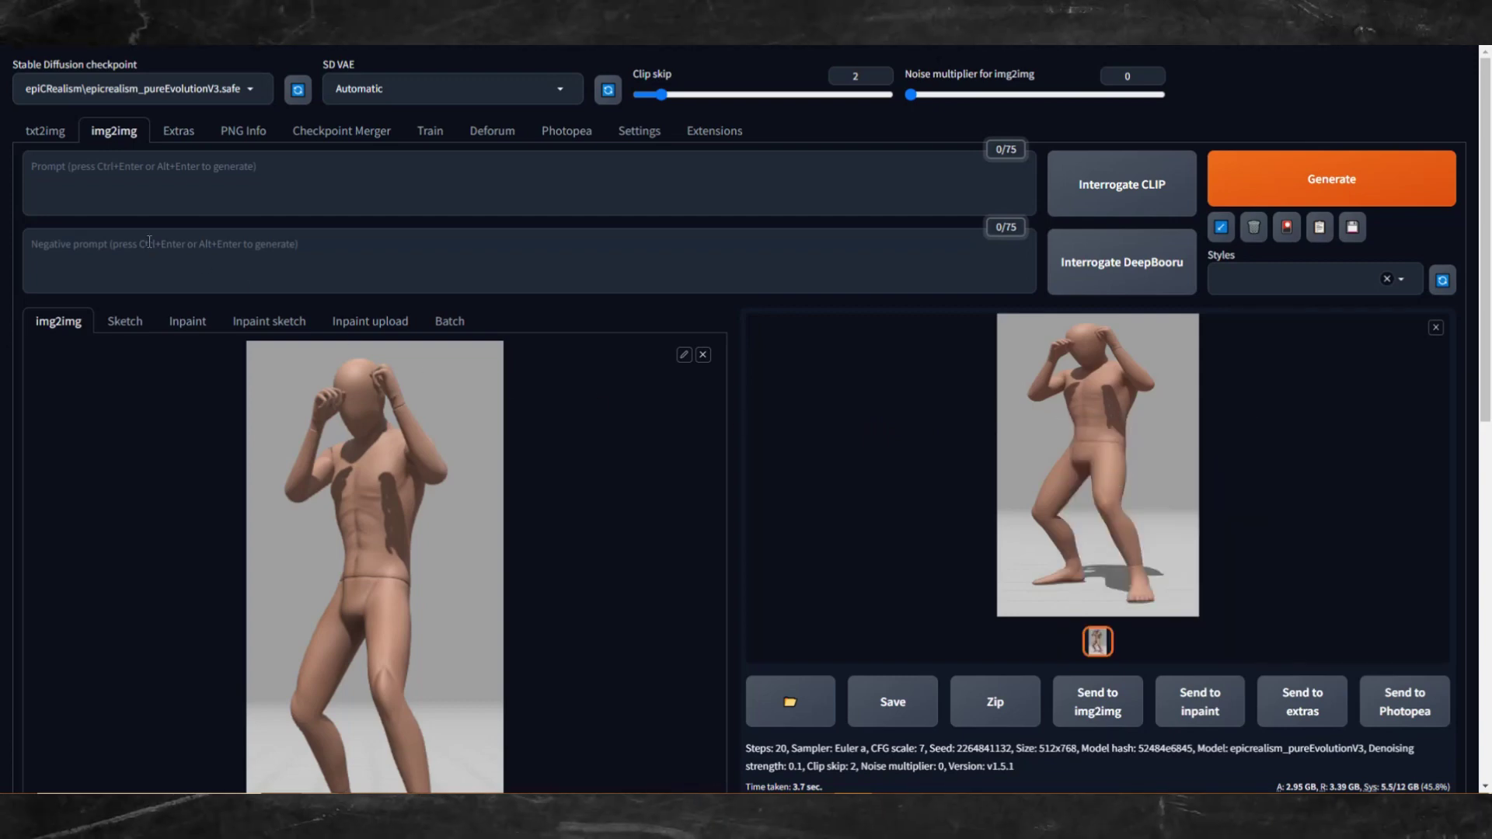
# Step: In txt2img, paste the mannequin picture into ControlNet with the OpenPose control type
pyautogui.click(48, 132)
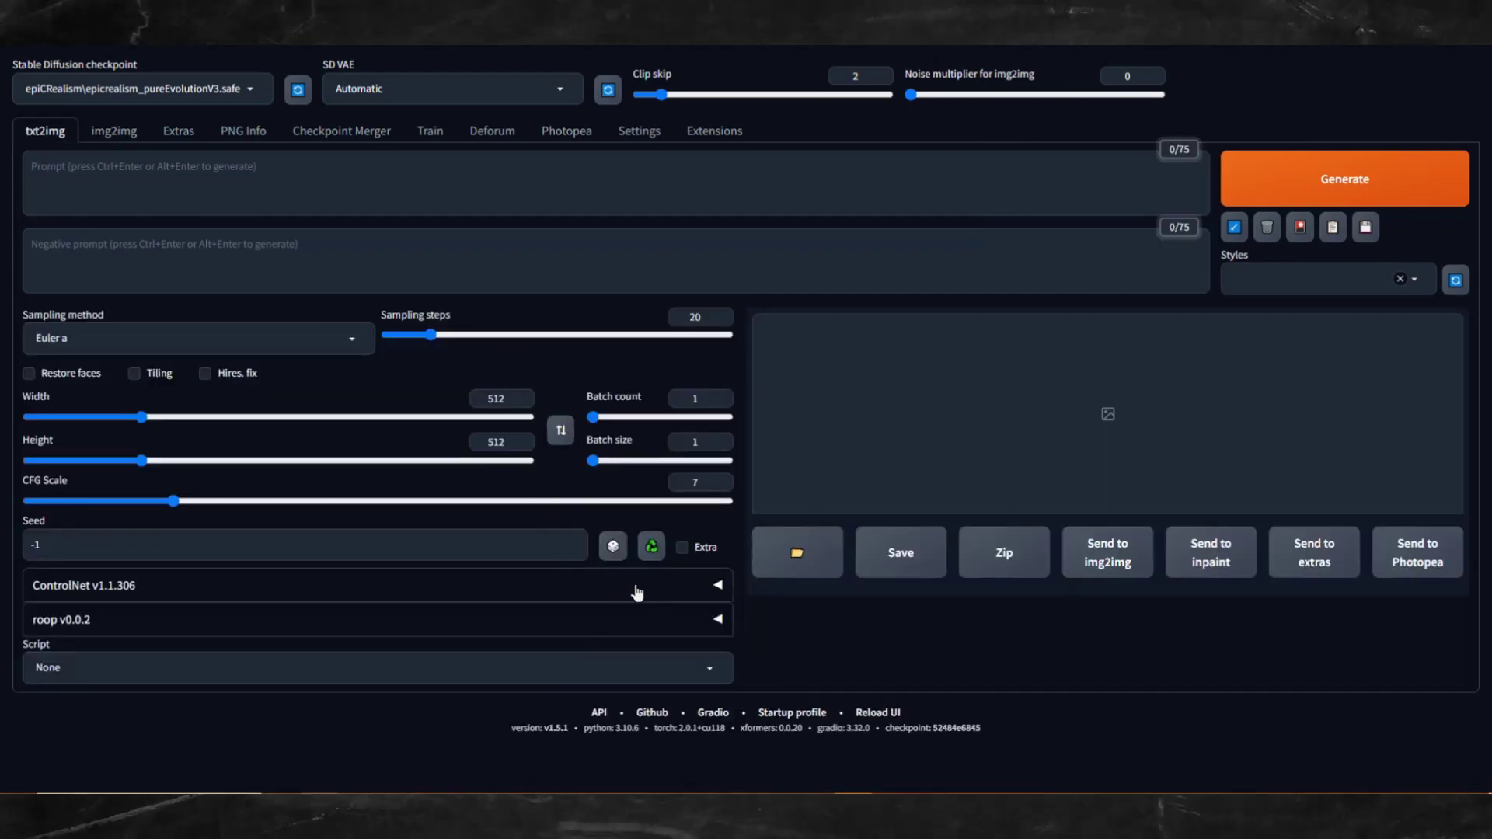
pyautogui.click(708, 595)
pyautogui.scroll(-4, 567, 542)
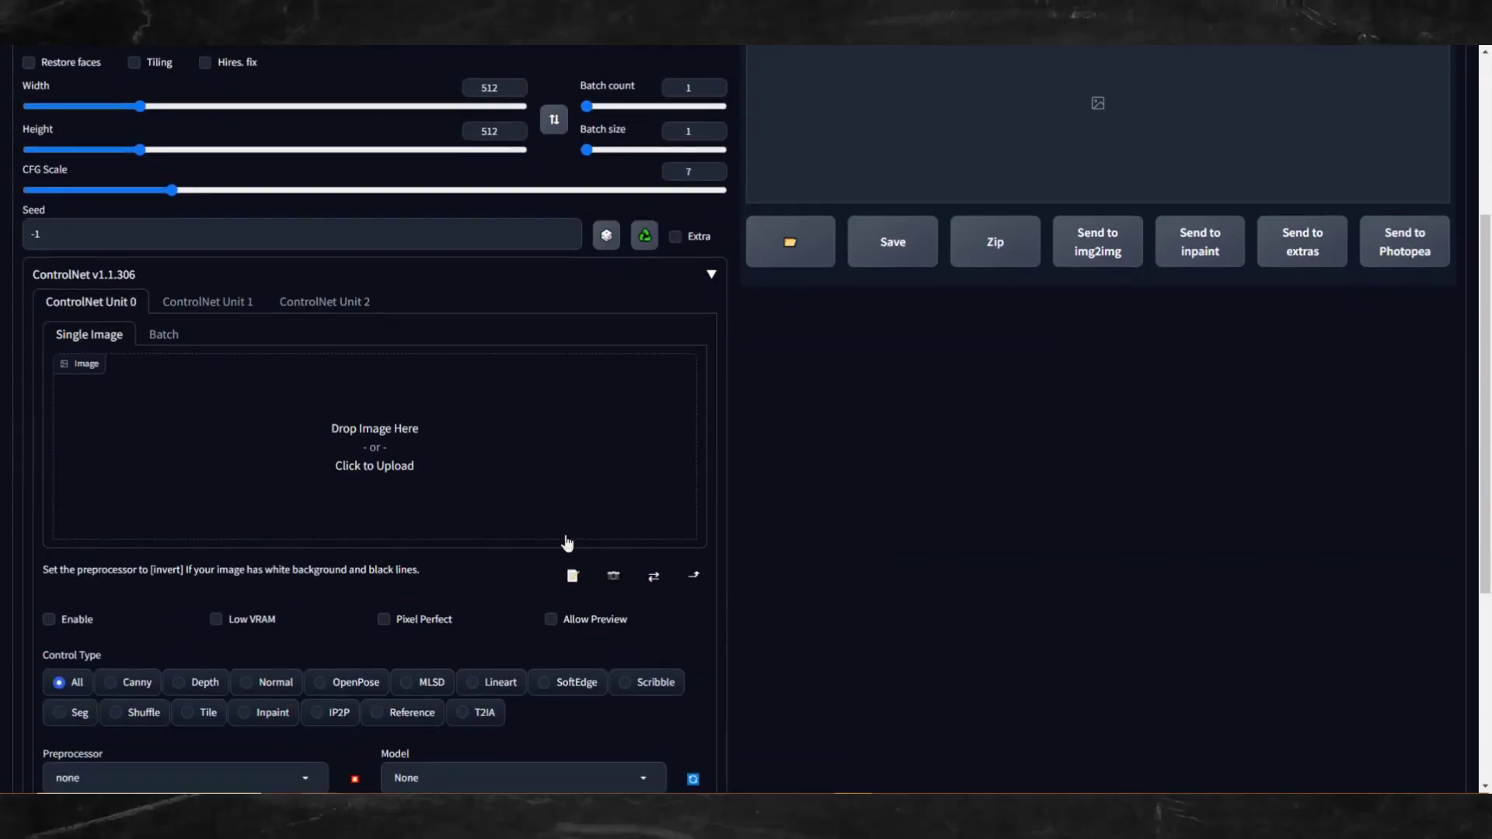
pyautogui.hotkey('ctrl', 'v')
pyautogui.scroll(-2, 492, 373)
pyautogui.click(79, 626)
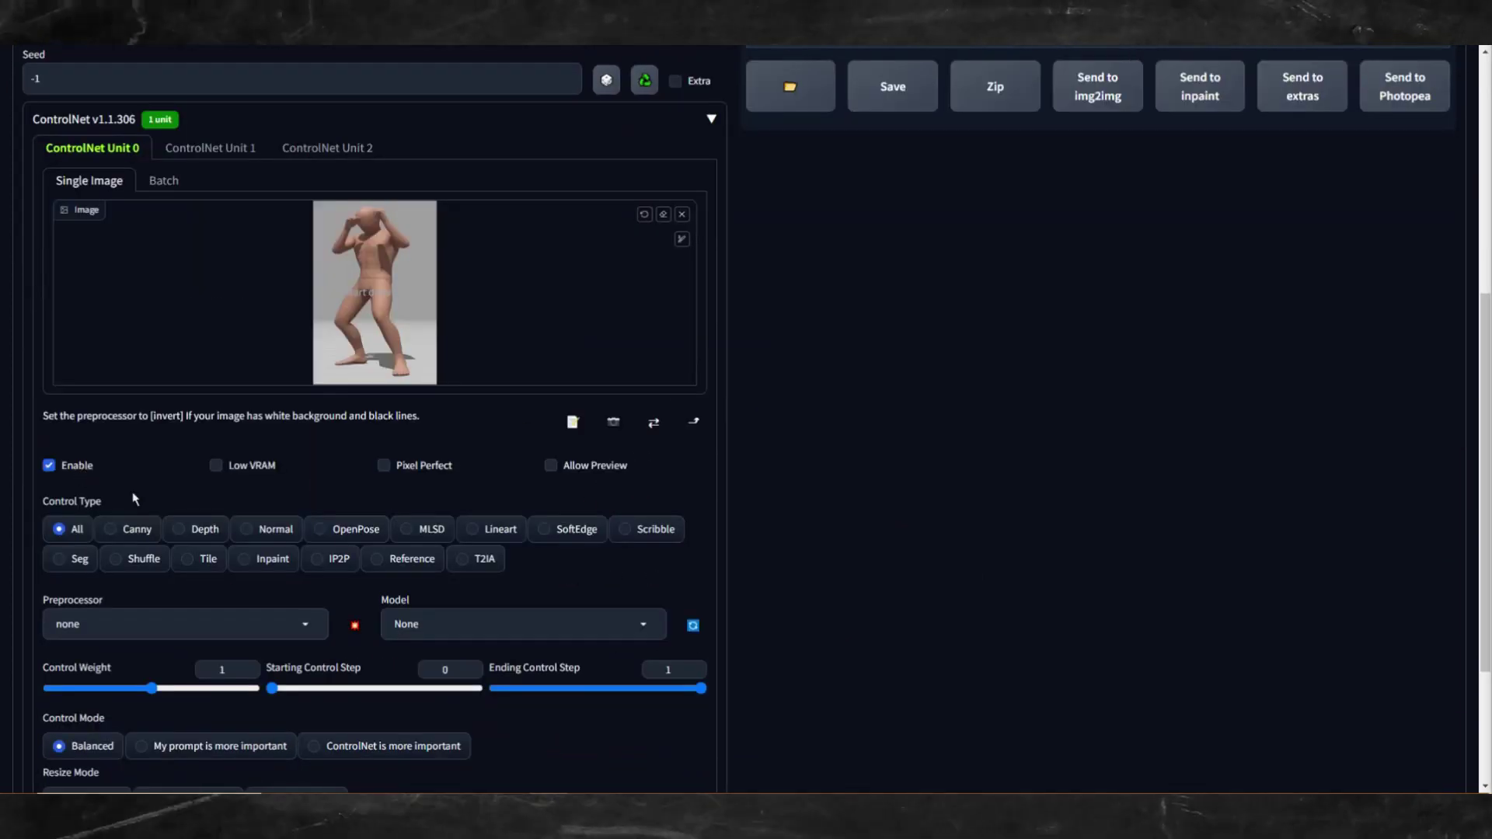
pyautogui.click(363, 538)
pyautogui.scroll(6, 499, 441)
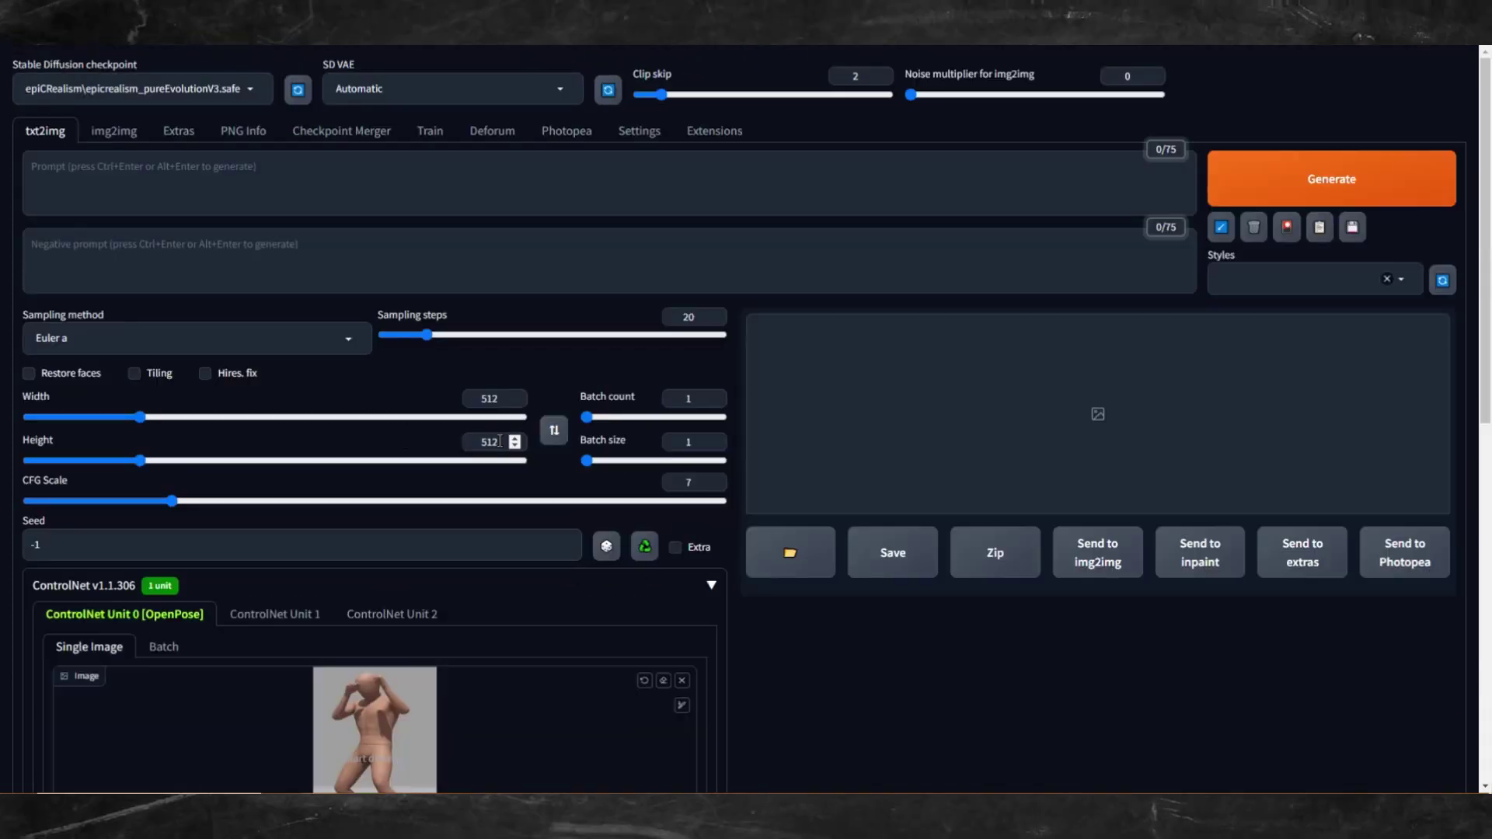
# Step: Generate the 'man in fighting stance' image and view it full screen
pyautogui.click(334, 181)
pyautogui.write('fighting ma')
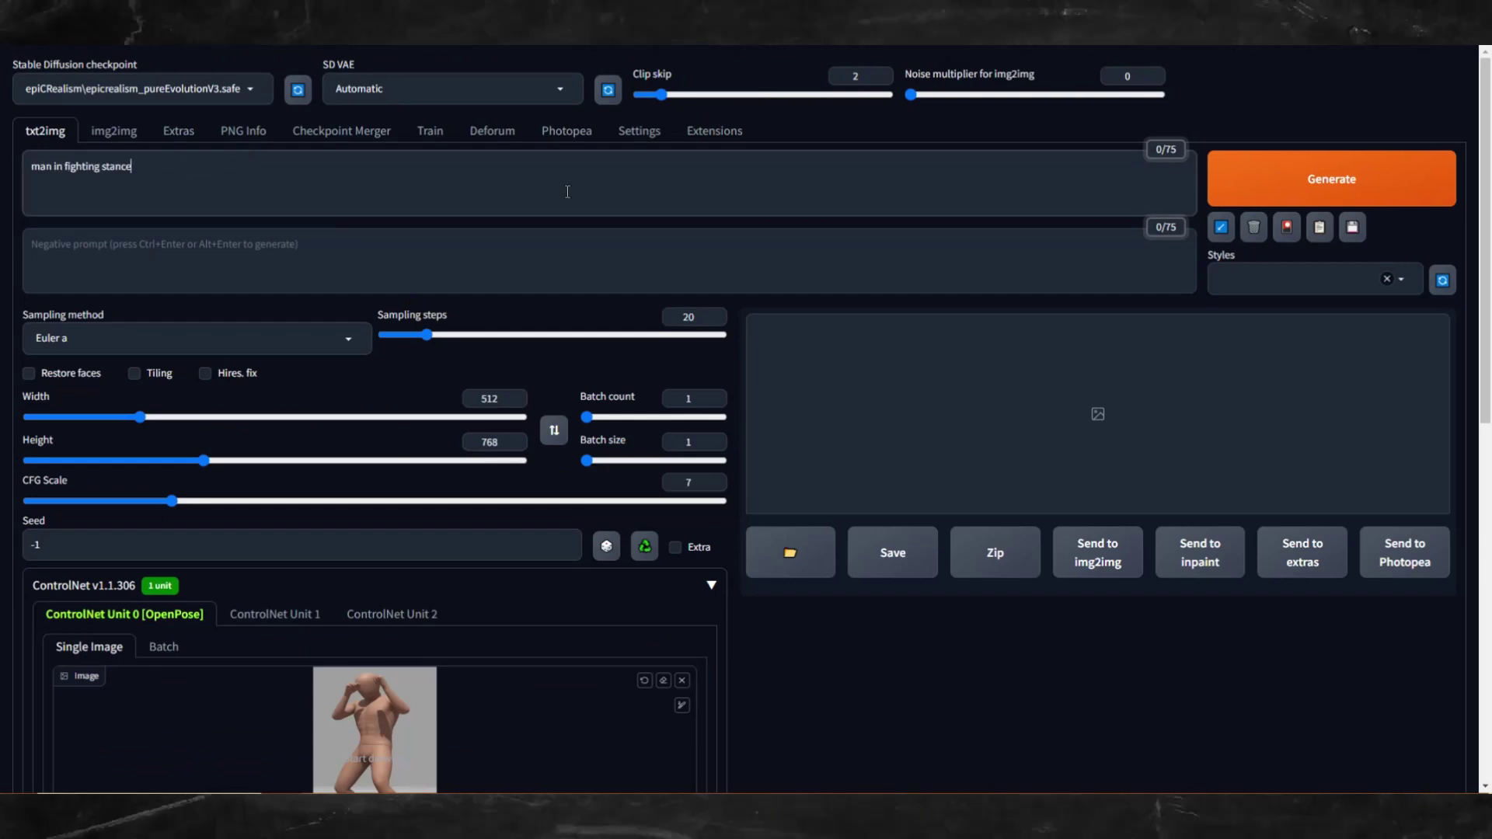
pyautogui.hotkey('ctrl', 'Return')
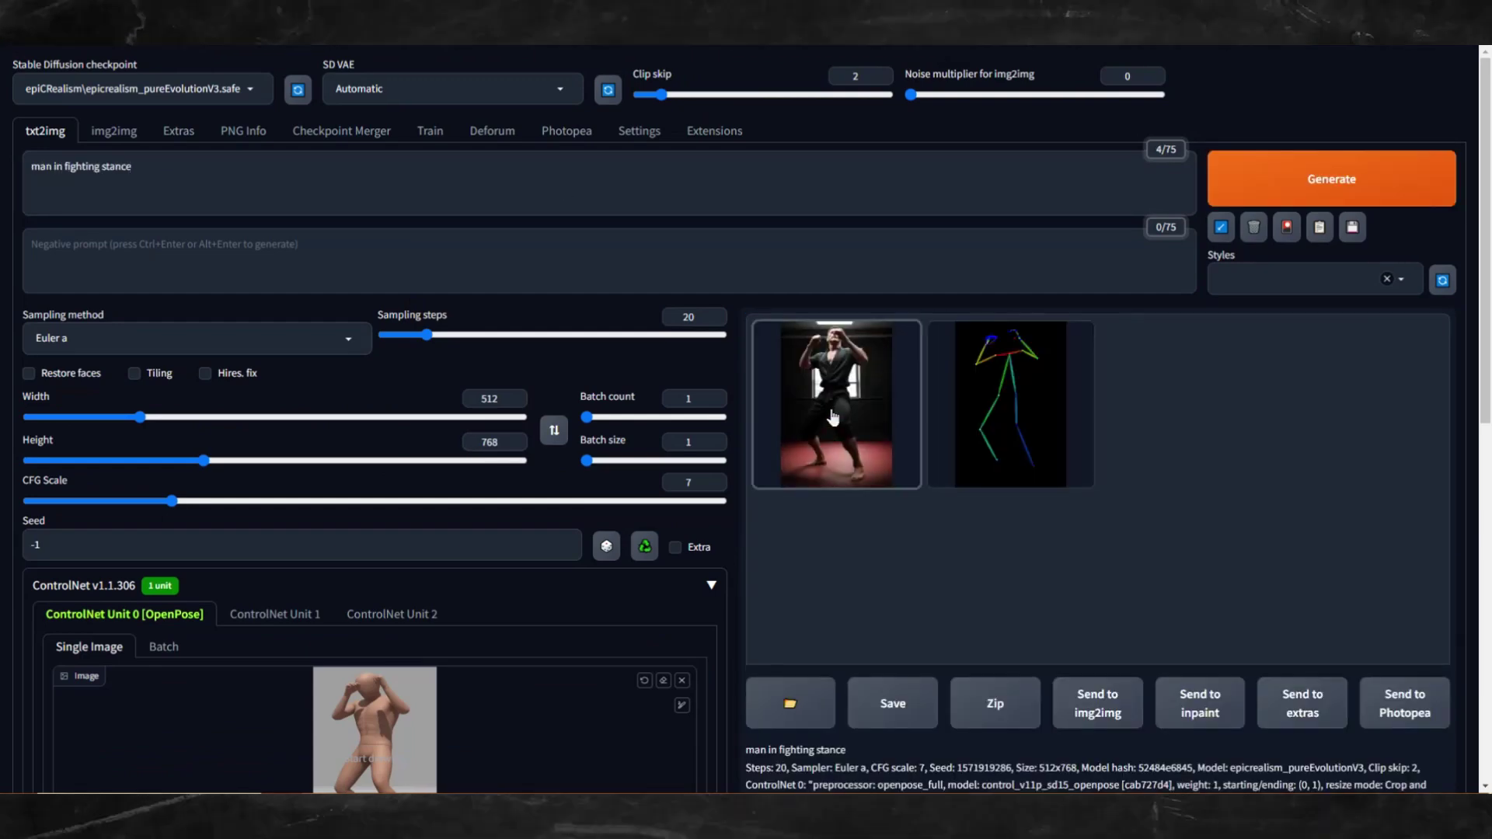
pyautogui.click(833, 417)
pyautogui.click(1119, 429)
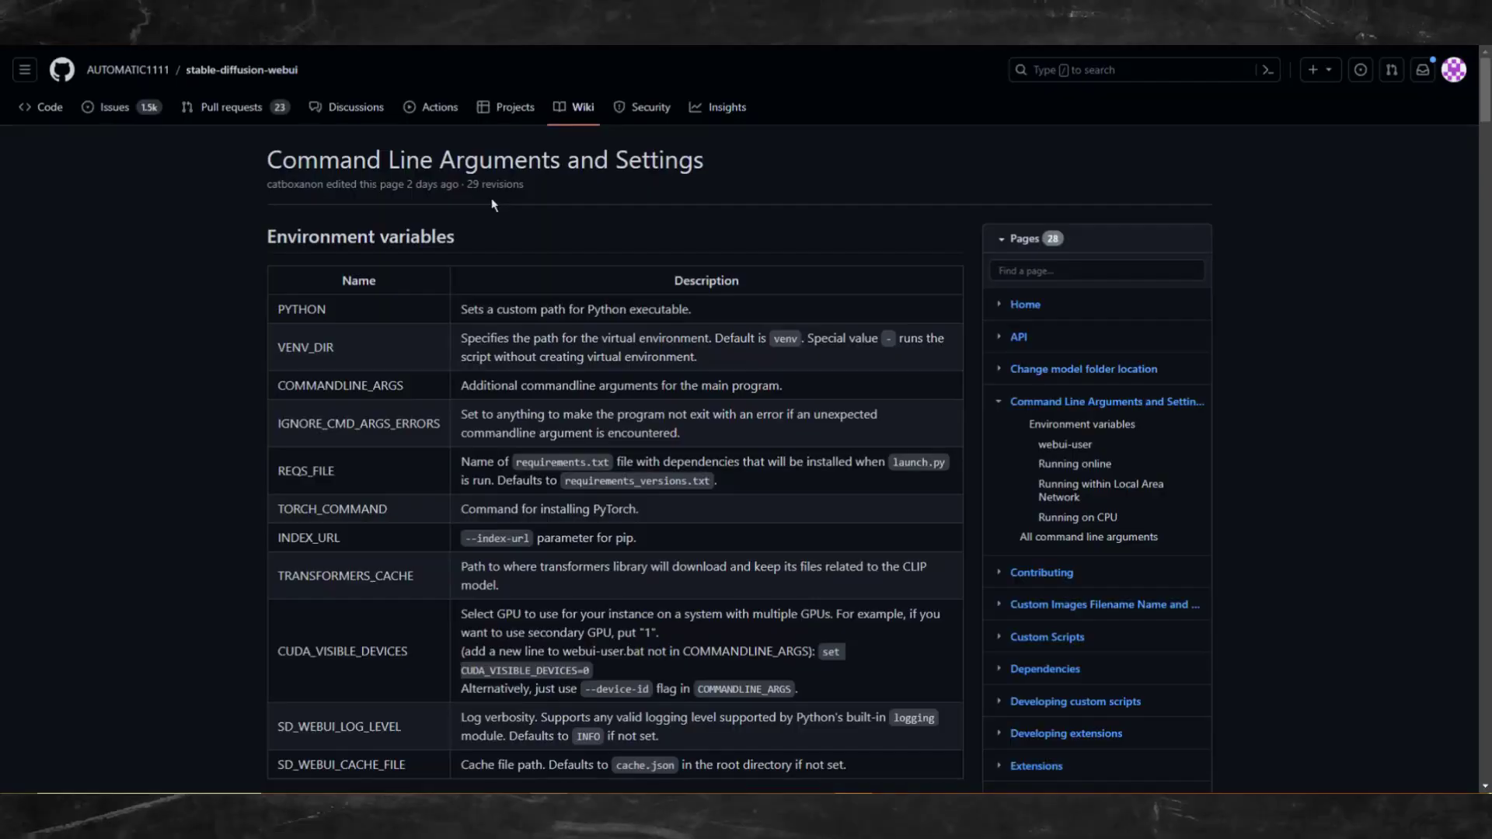
# Step: Find the wiki's Running online section, highlight --share, and show the gradio.live share URL
pyautogui.scroll(-3, 449, 291)
pyautogui.scroll(-4, 449, 292)
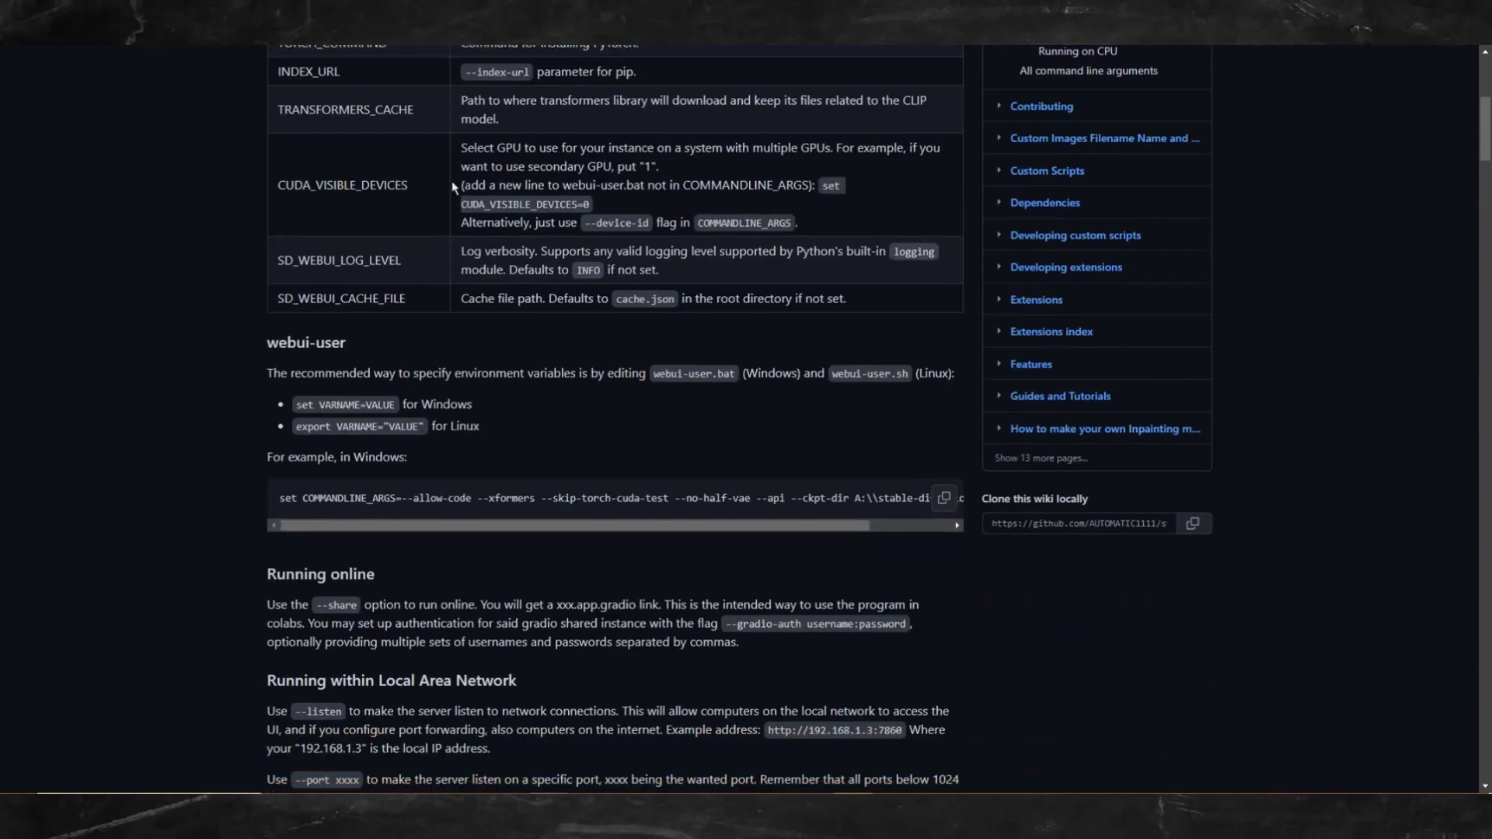
pyautogui.scroll(-3, 404, 215)
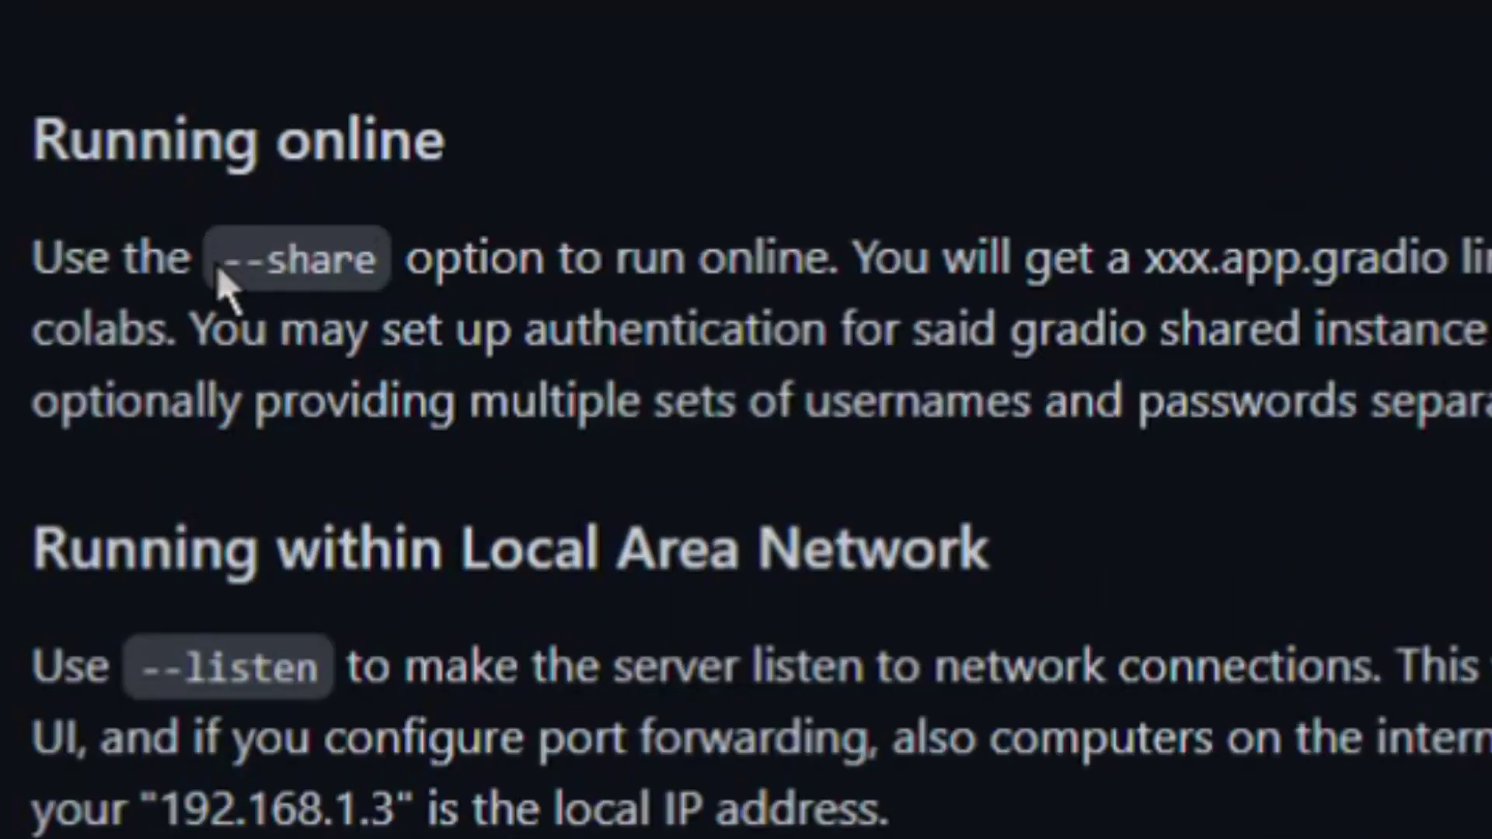
pyautogui.moveTo(316, 372); pyautogui.dragTo(352, 373)
pyautogui.click(389, 264)
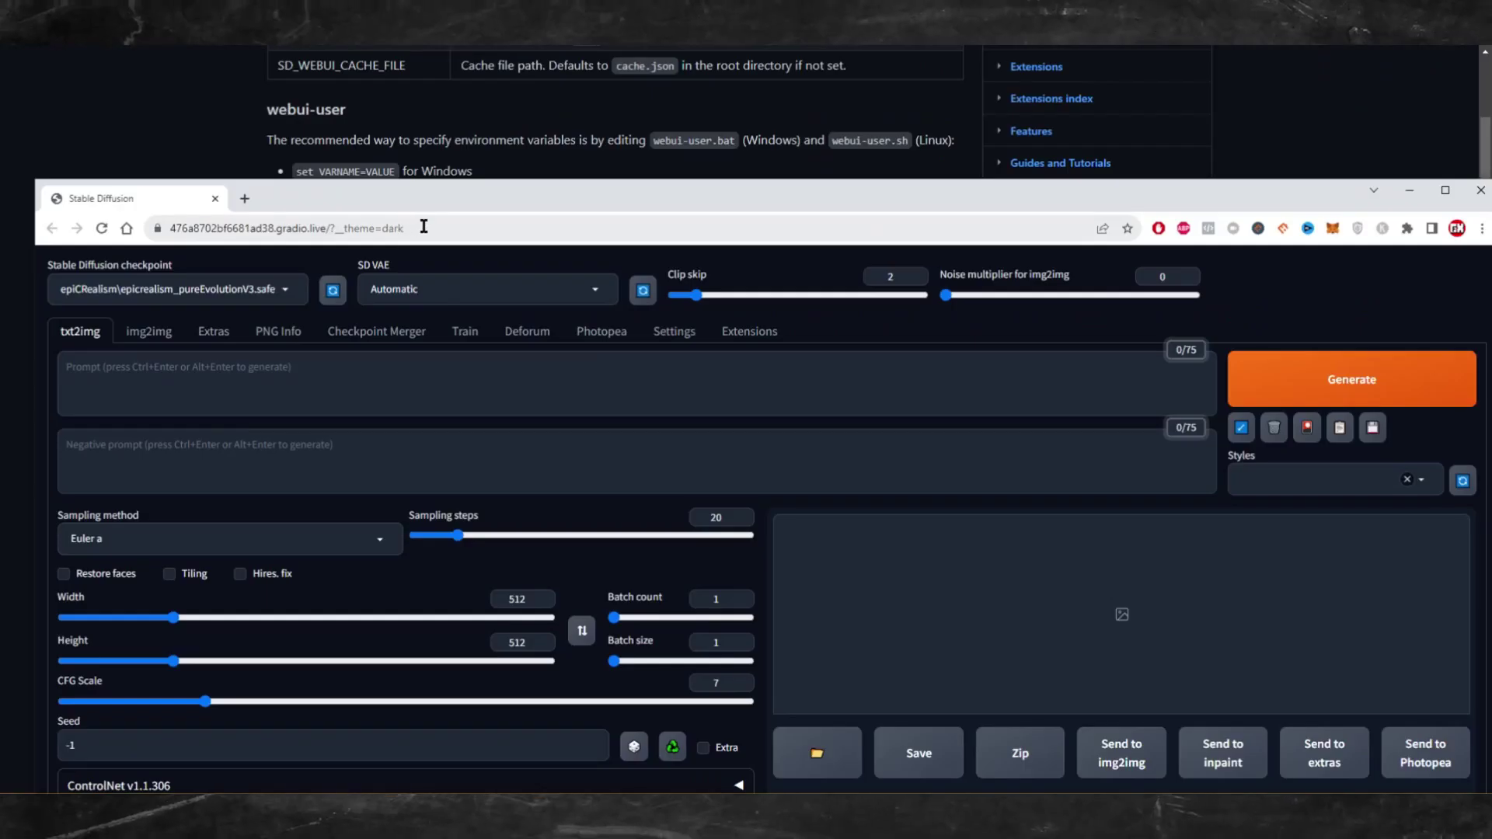
pyautogui.click(137, 197)
pyautogui.click(547, 232)
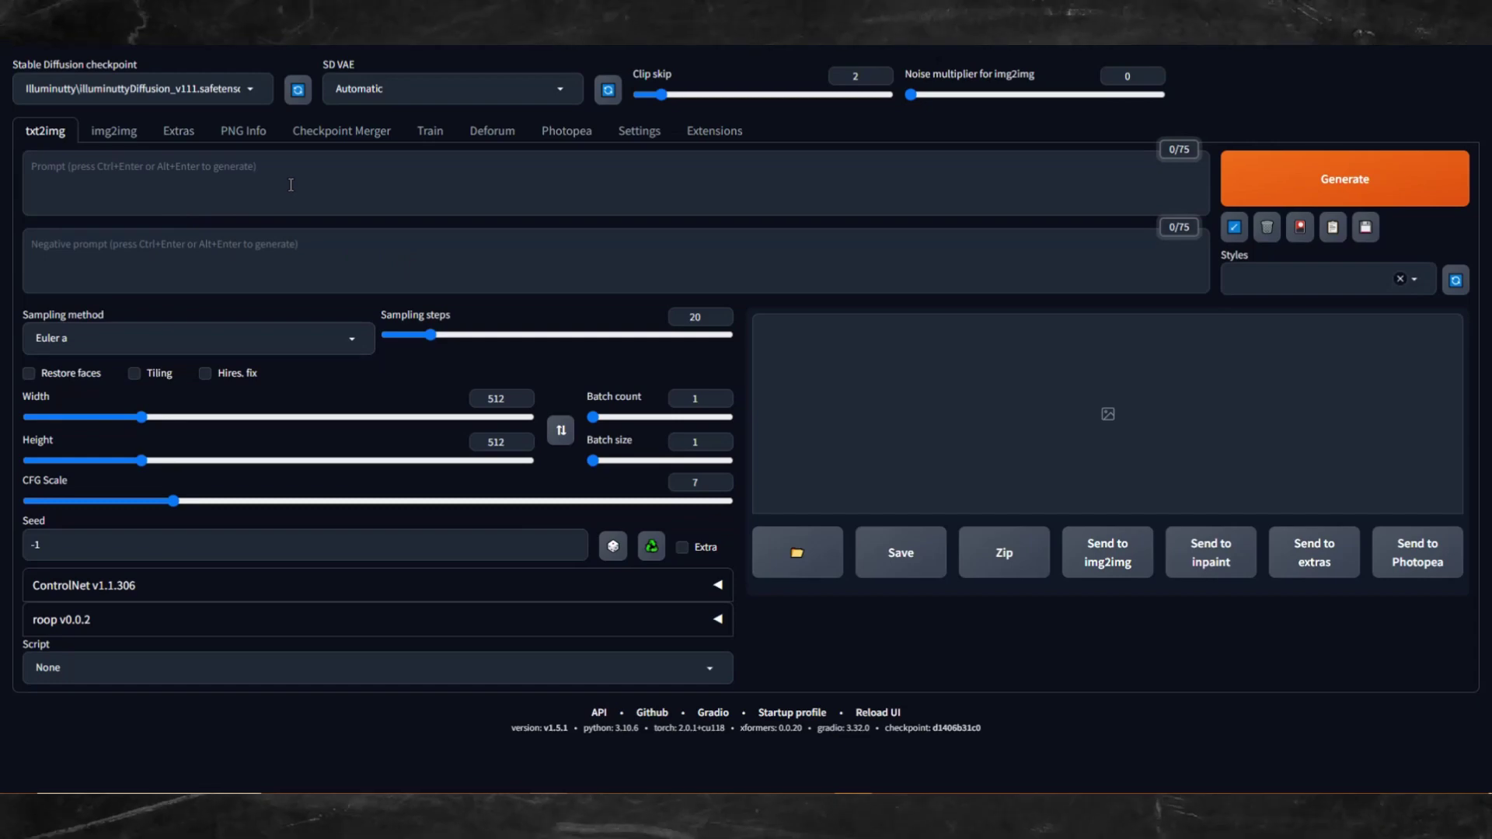
# Step: Paste the cluttered-shop prompt and keep the IlluminuttyDiffusion checkpoint selected
pyautogui.click(259, 185)
pyautogui.write('photo of bob marley in an old shop, selling, clutter, messy room, lots of detail')
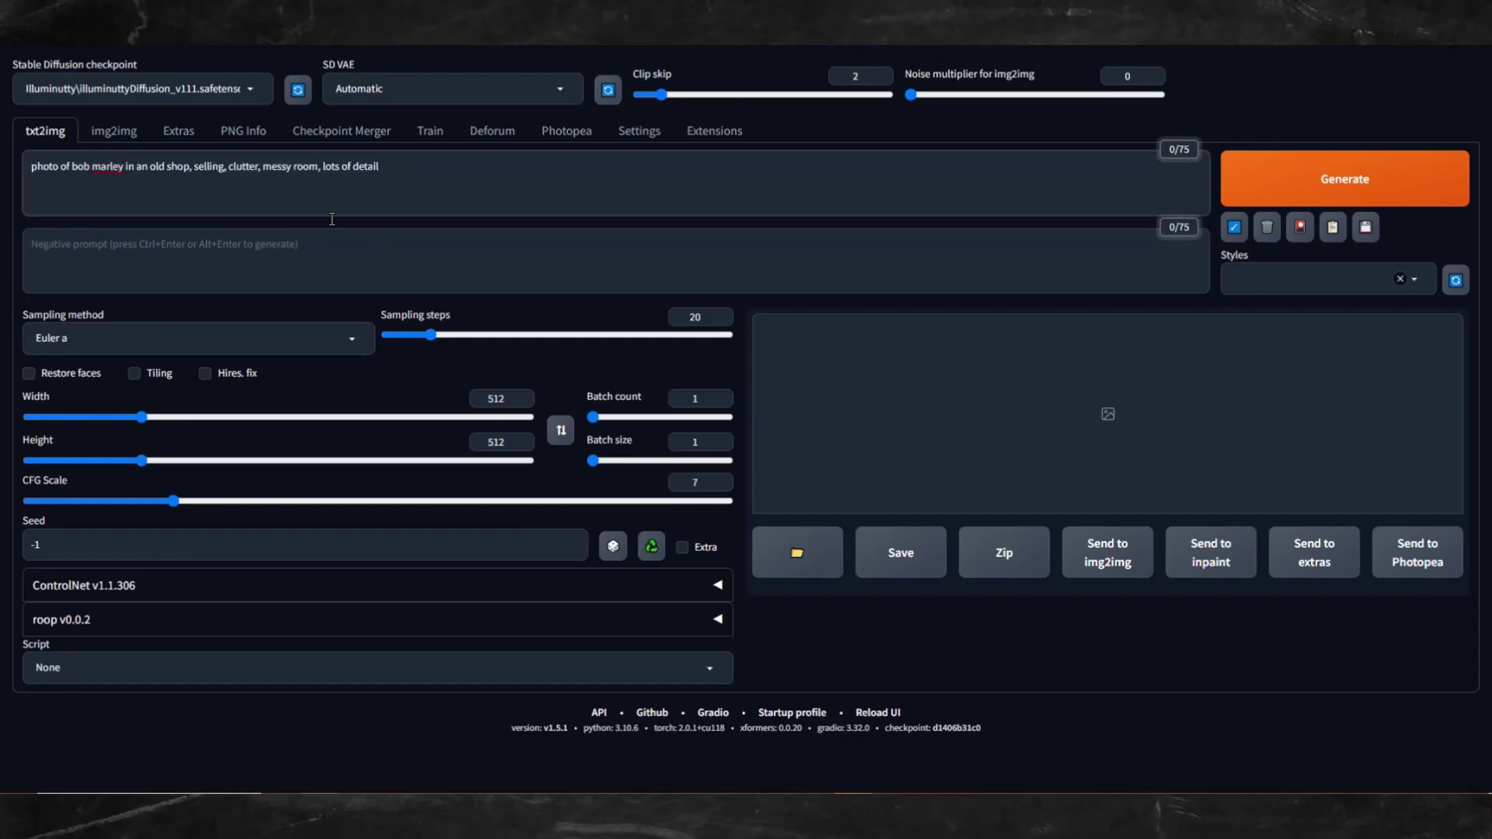
pyautogui.click(288, 255)
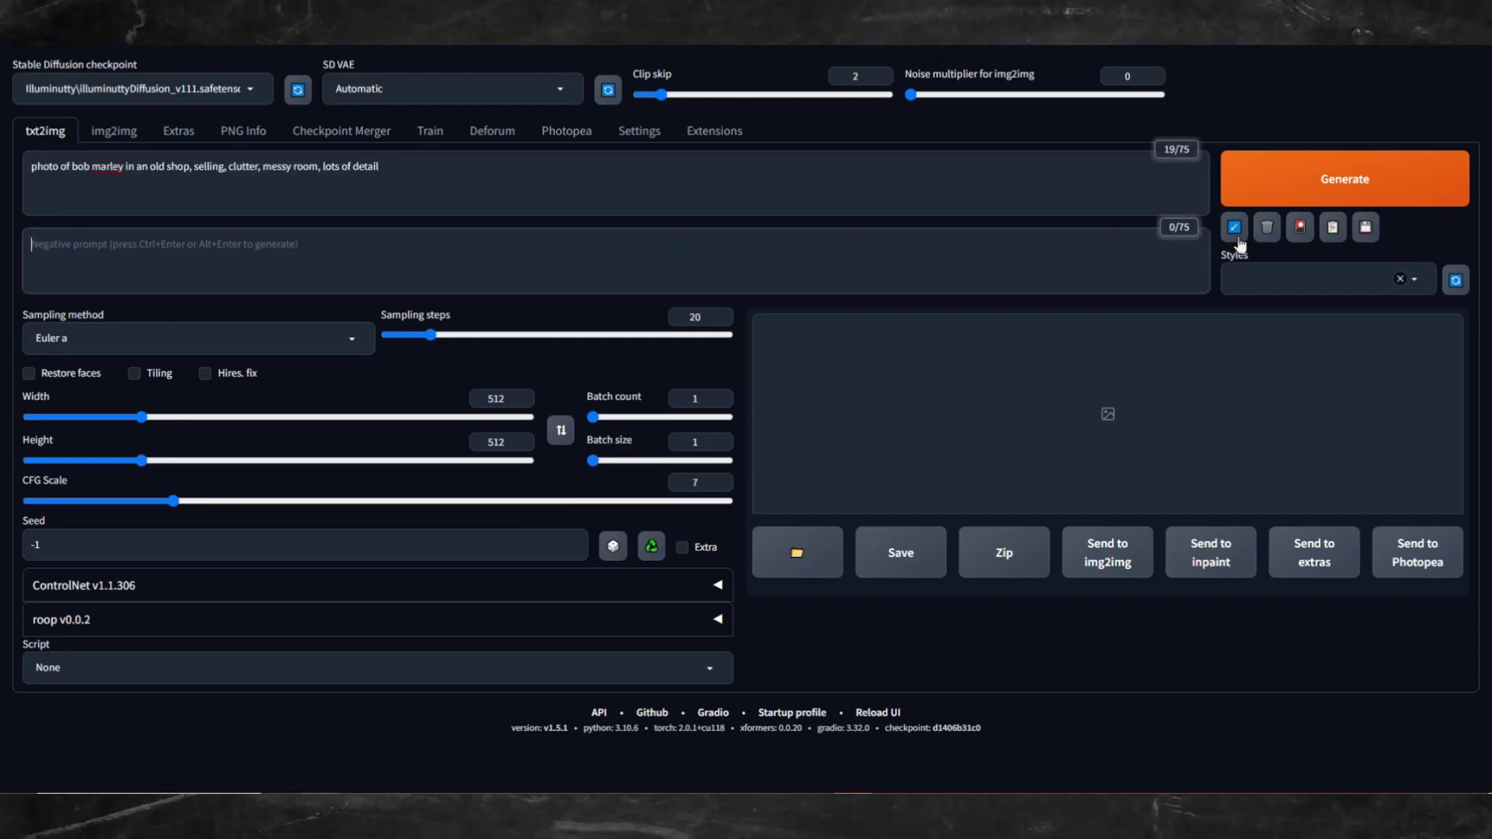
pyautogui.click(1300, 228)
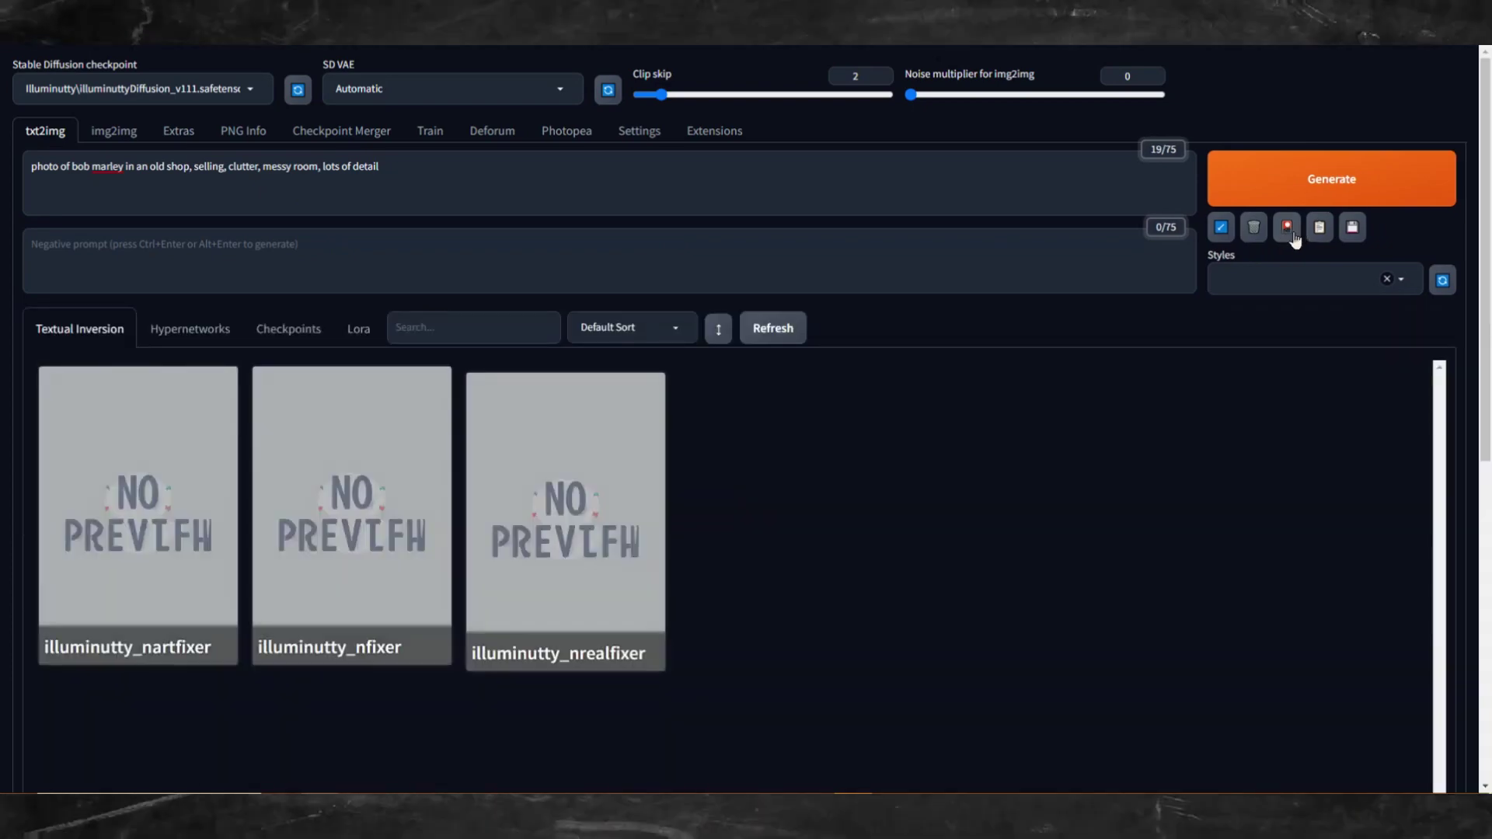
pyautogui.click(251, 90)
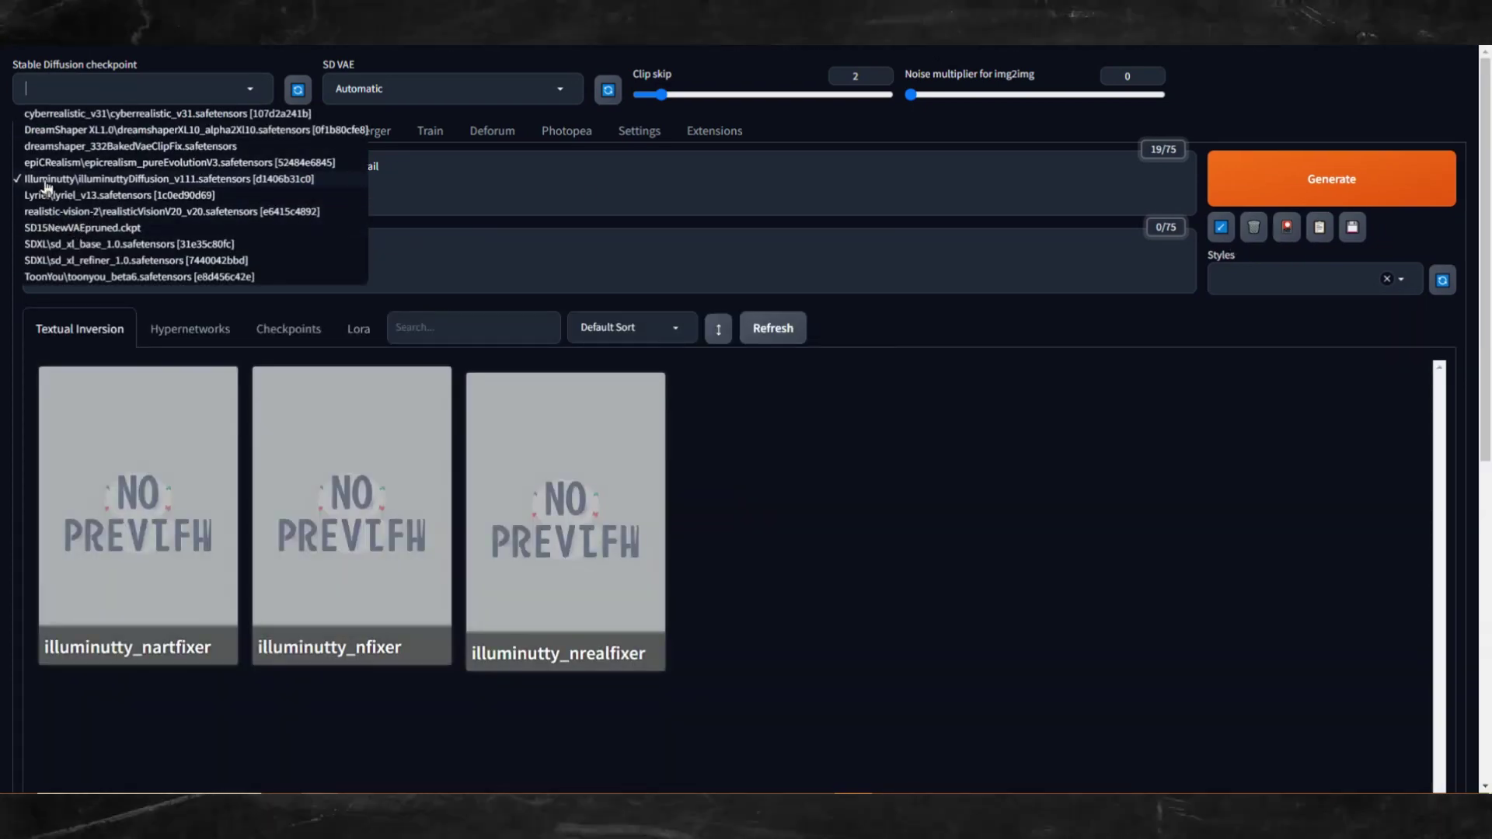
pyautogui.click(473, 195)
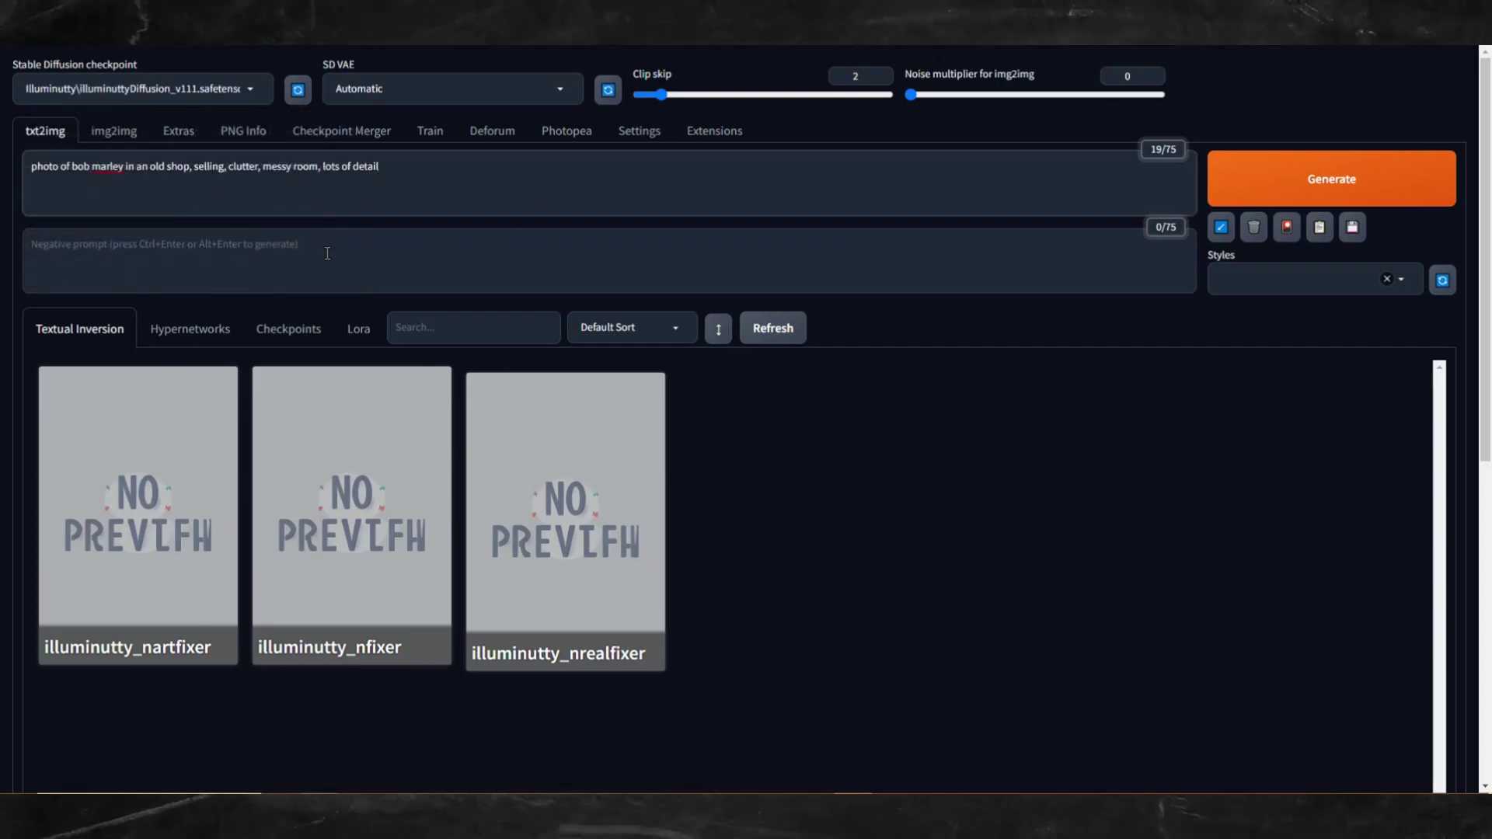
# Step: Add the illuminutty_nartfixer, nfixer and nrealfixer embeddings to the negative prompt, comma-separated
pyautogui.click(233, 290)
pyautogui.click(164, 424)
pyautogui.click(313, 586)
pyautogui.click(519, 584)
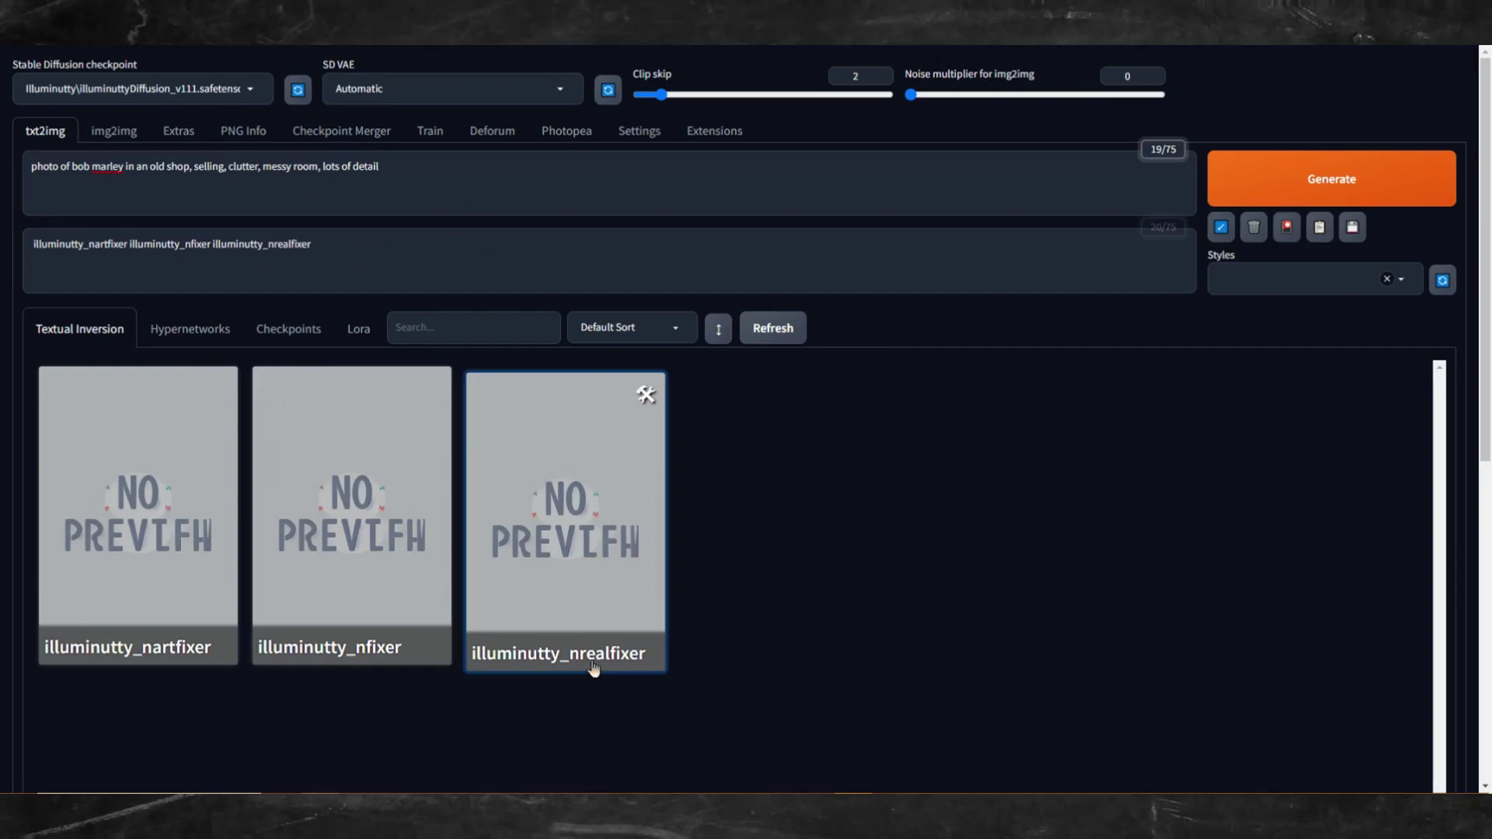
pyautogui.write(',')
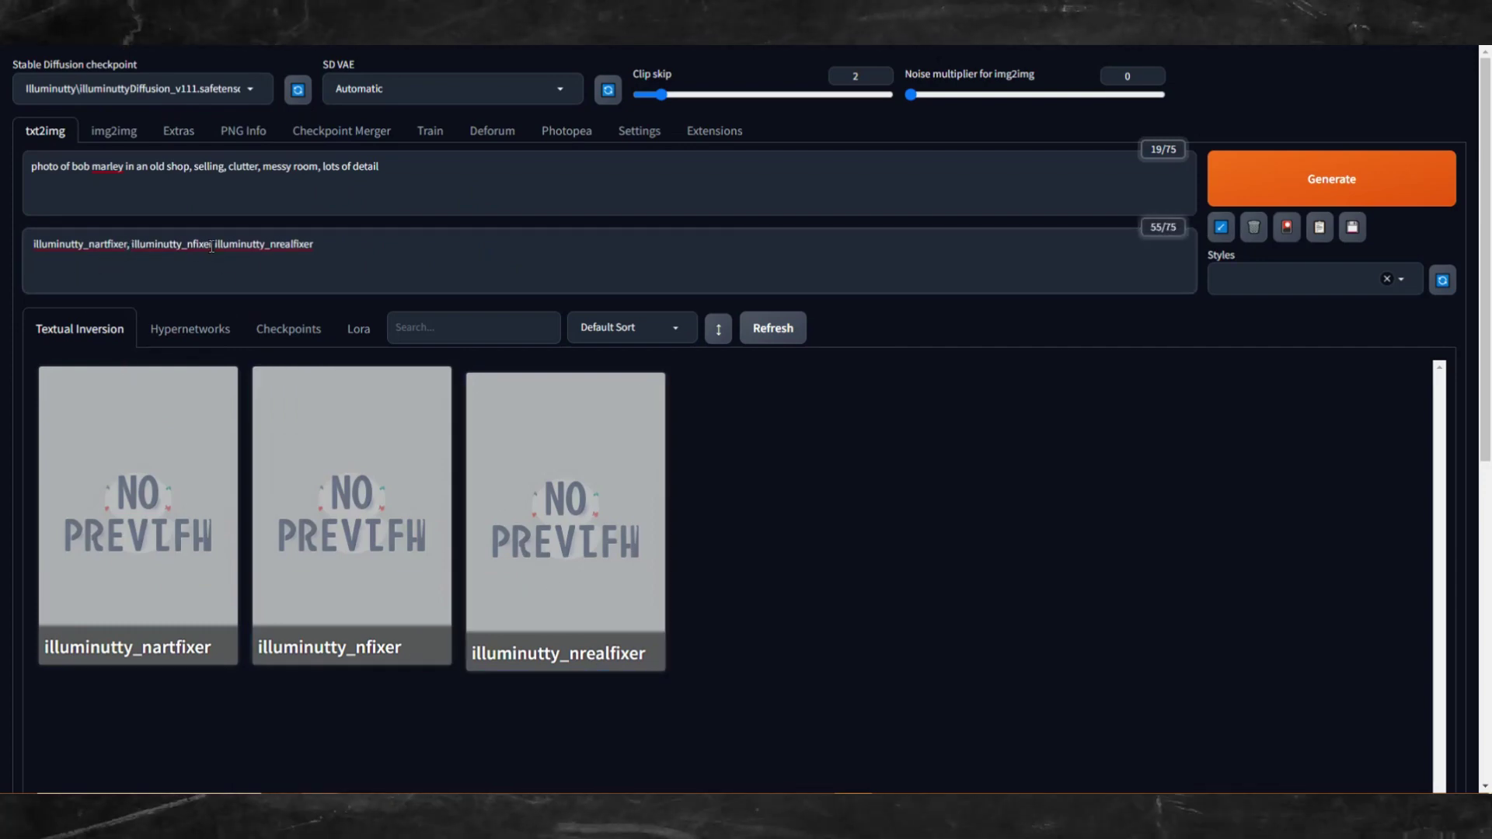
pyautogui.hotkey('ctrl', 'Right')
pyautogui.press('BackSpace')
pyautogui.write(',')
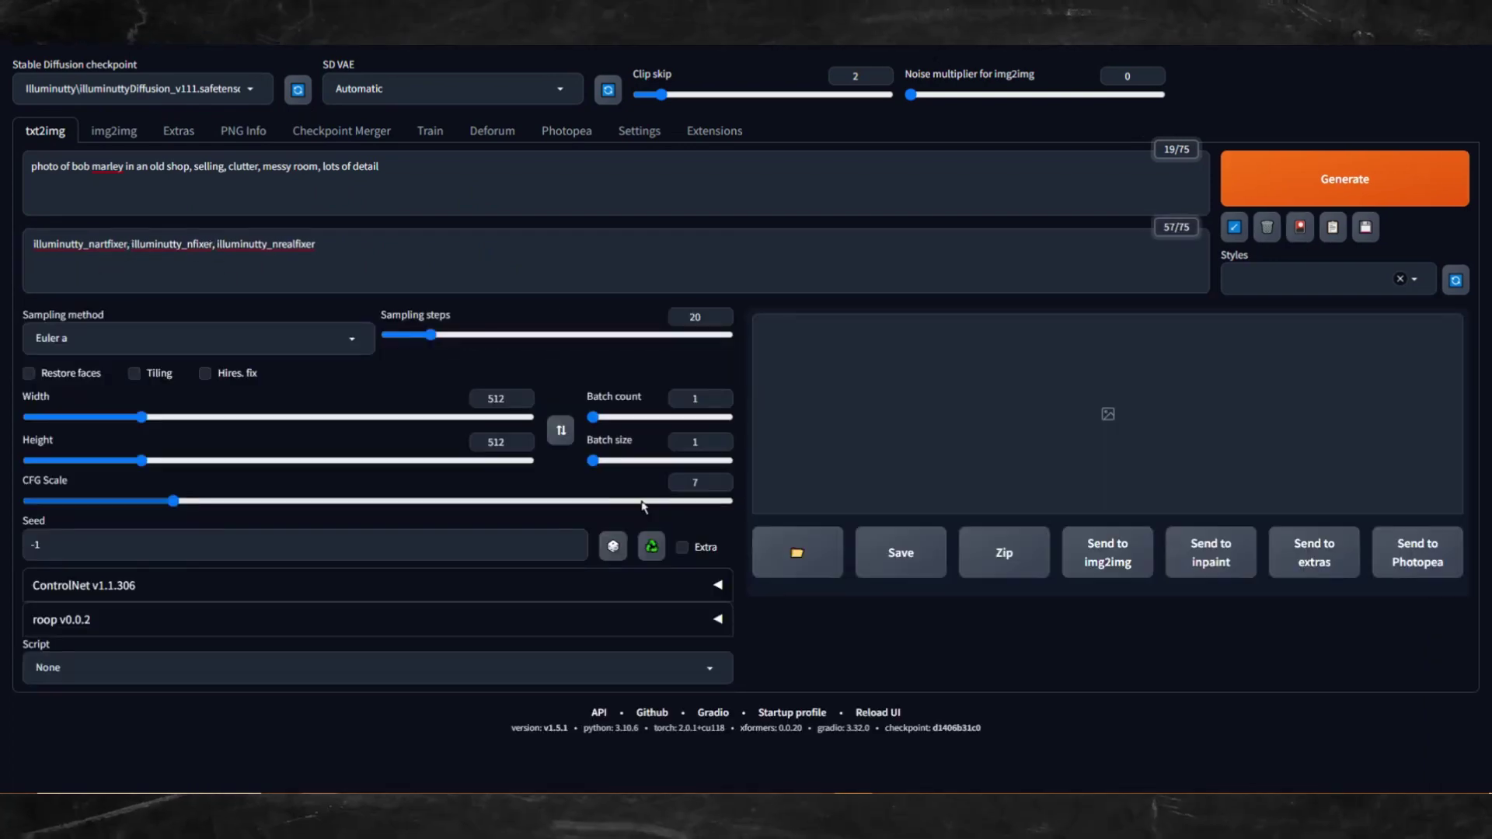
# Step: Generate a 768×768 image, preview it full screen, and send it to img2img
pyautogui.doubleClick(495, 399)
pyautogui.write('768')
pyautogui.doubleClick(496, 441)
pyautogui.write('768')
pyautogui.click(1285, 192)
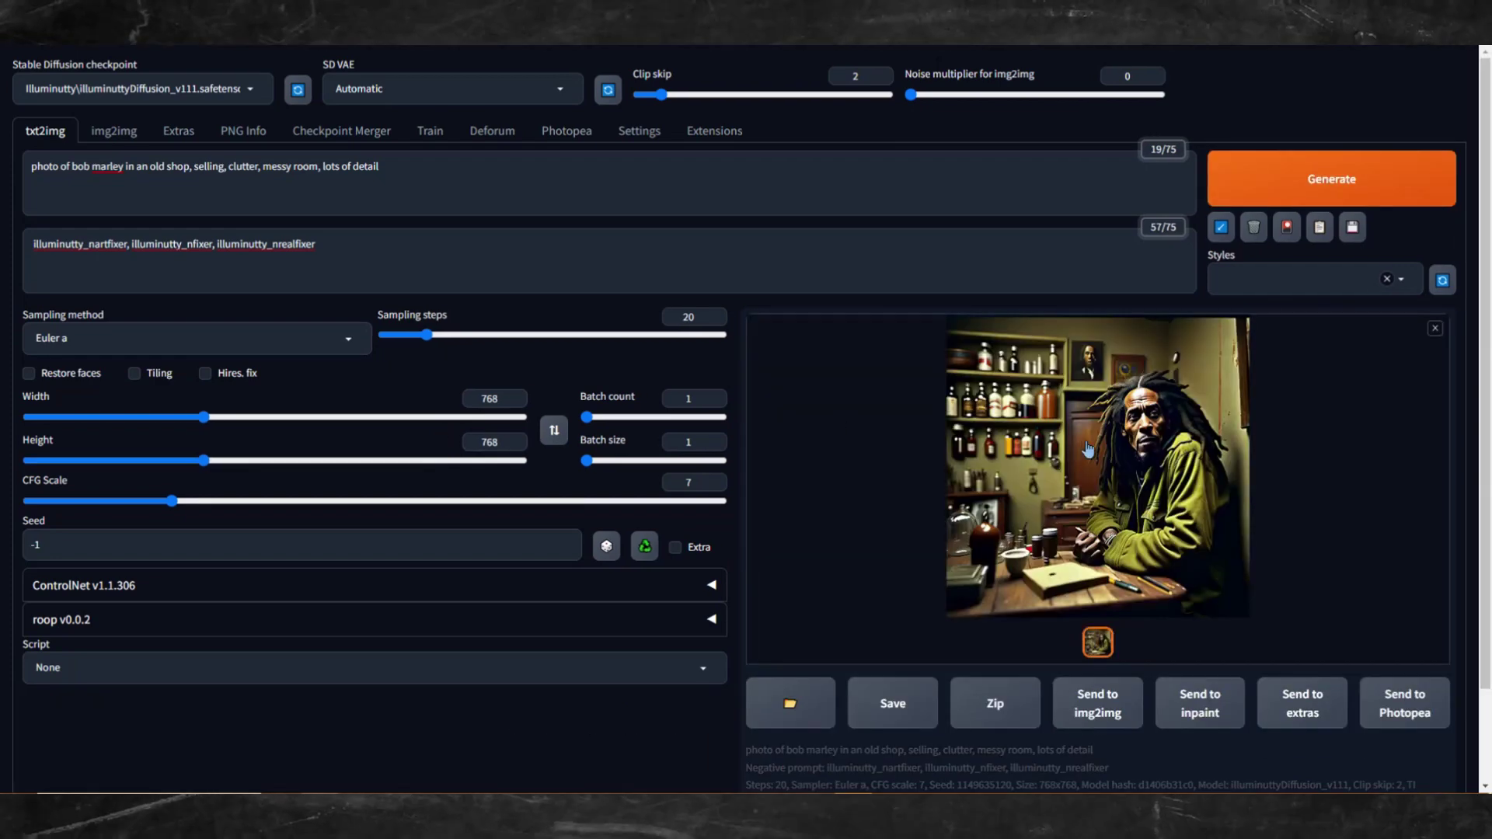
pyautogui.click(1010, 560)
pyautogui.click(1226, 353)
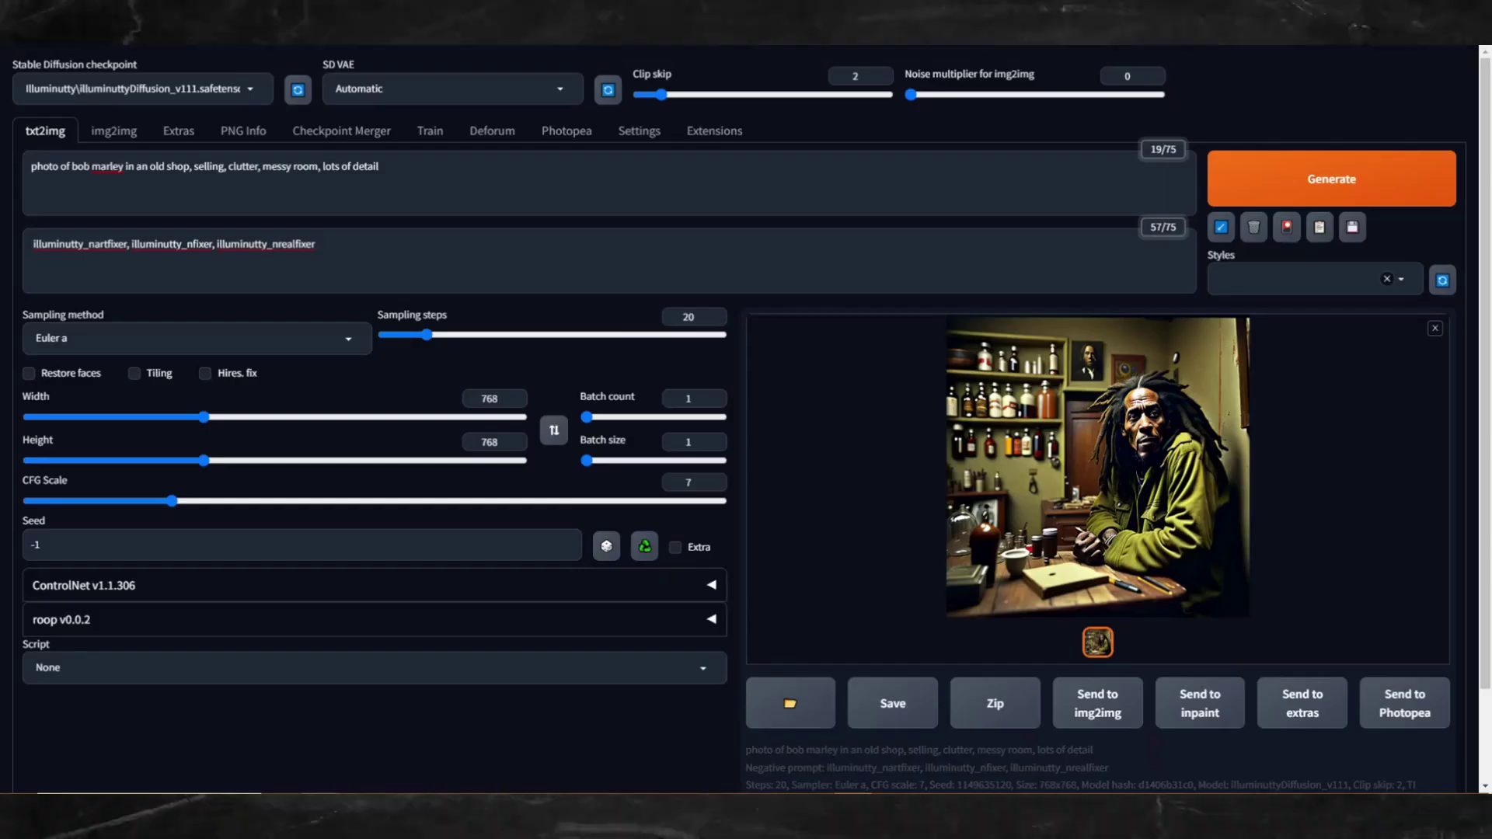
pyautogui.click(1122, 712)
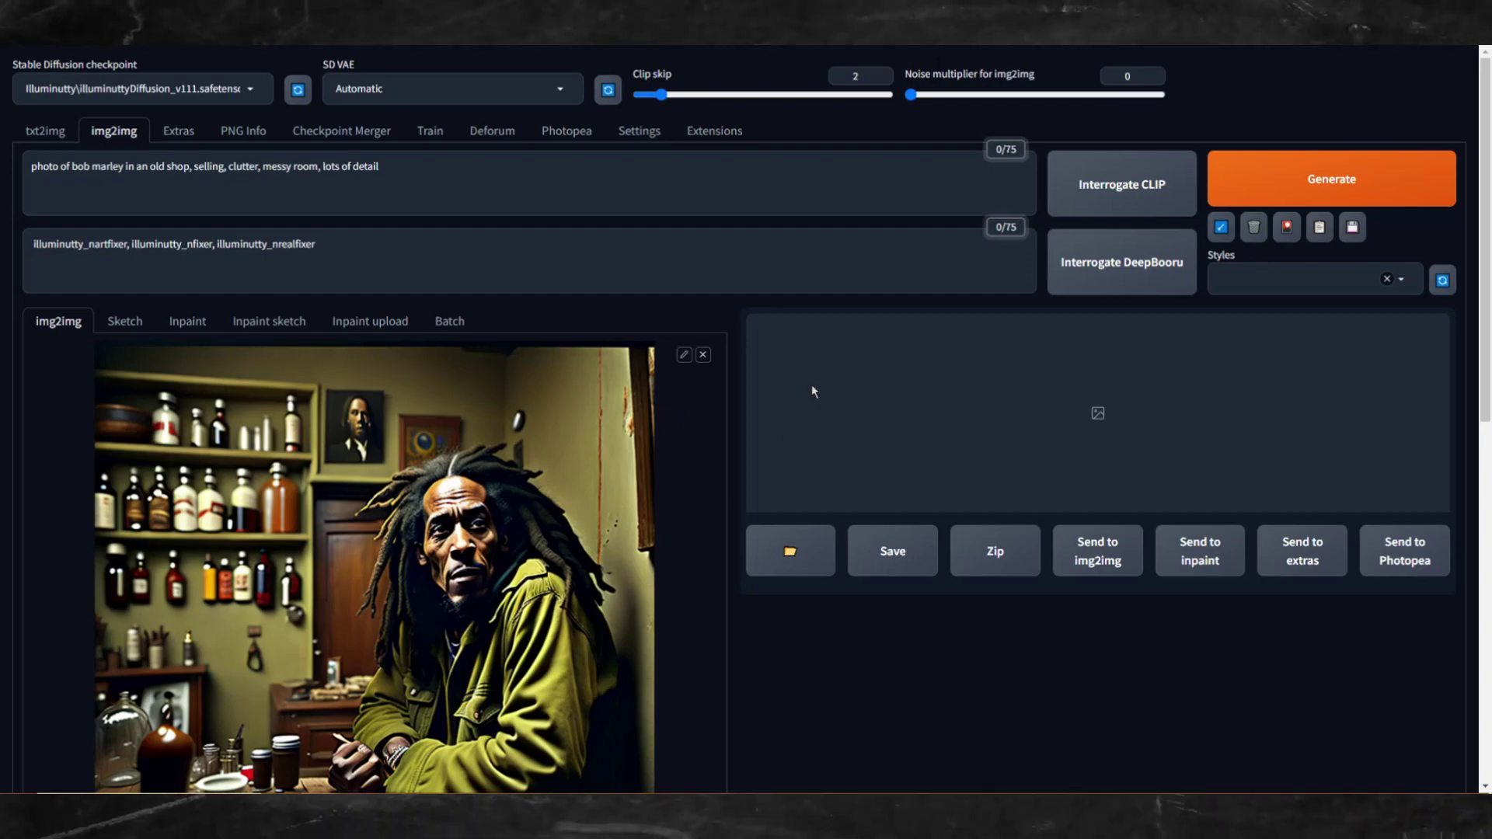
# Step: Switch to realisticVisionV20 and set img2img to 1024×1024 with denoising strength 0.3
pyautogui.click(218, 89)
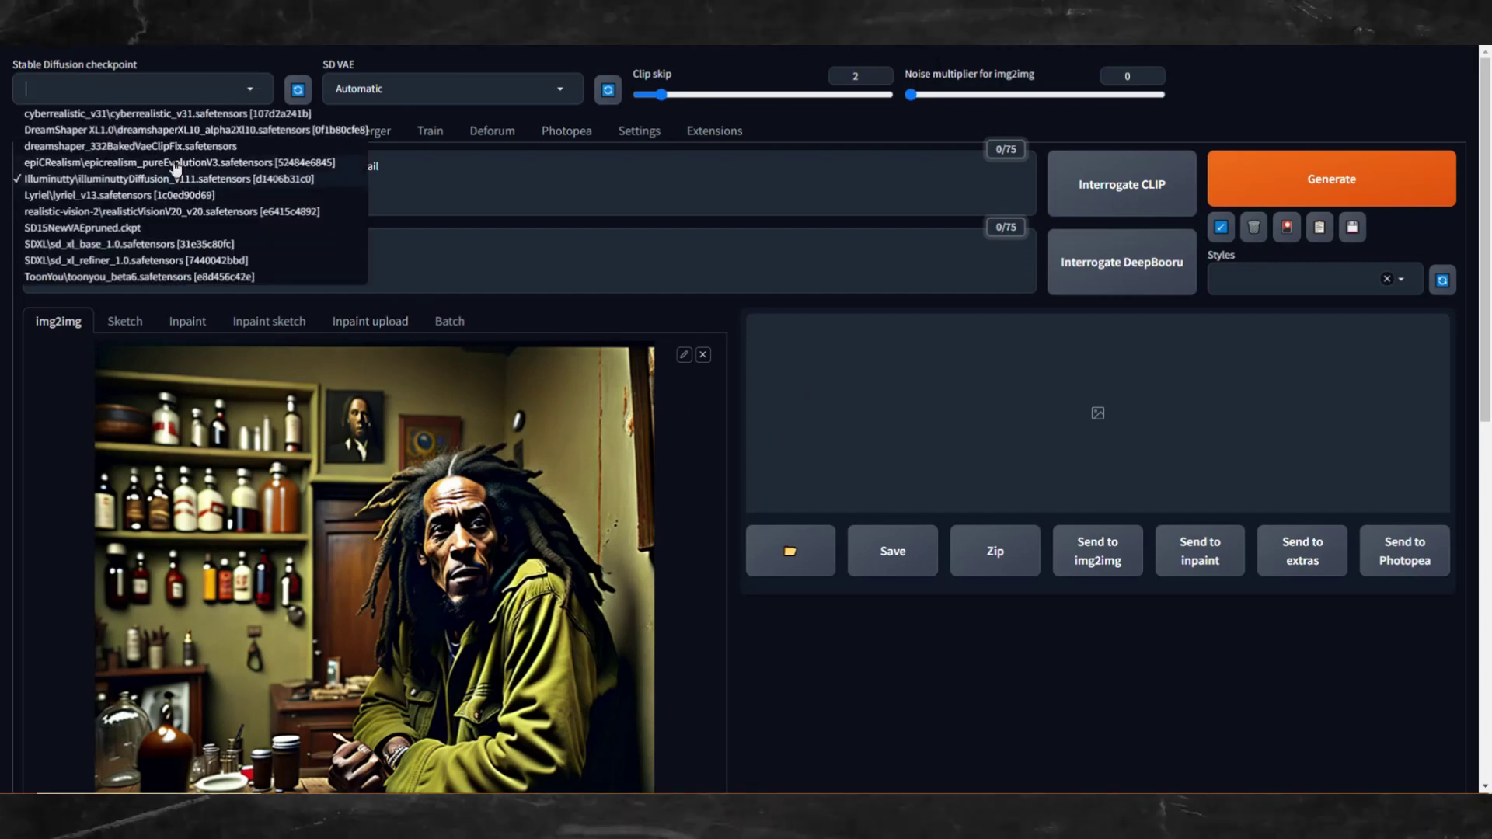
pyautogui.click(119, 212)
pyautogui.scroll(-8, 466, 466)
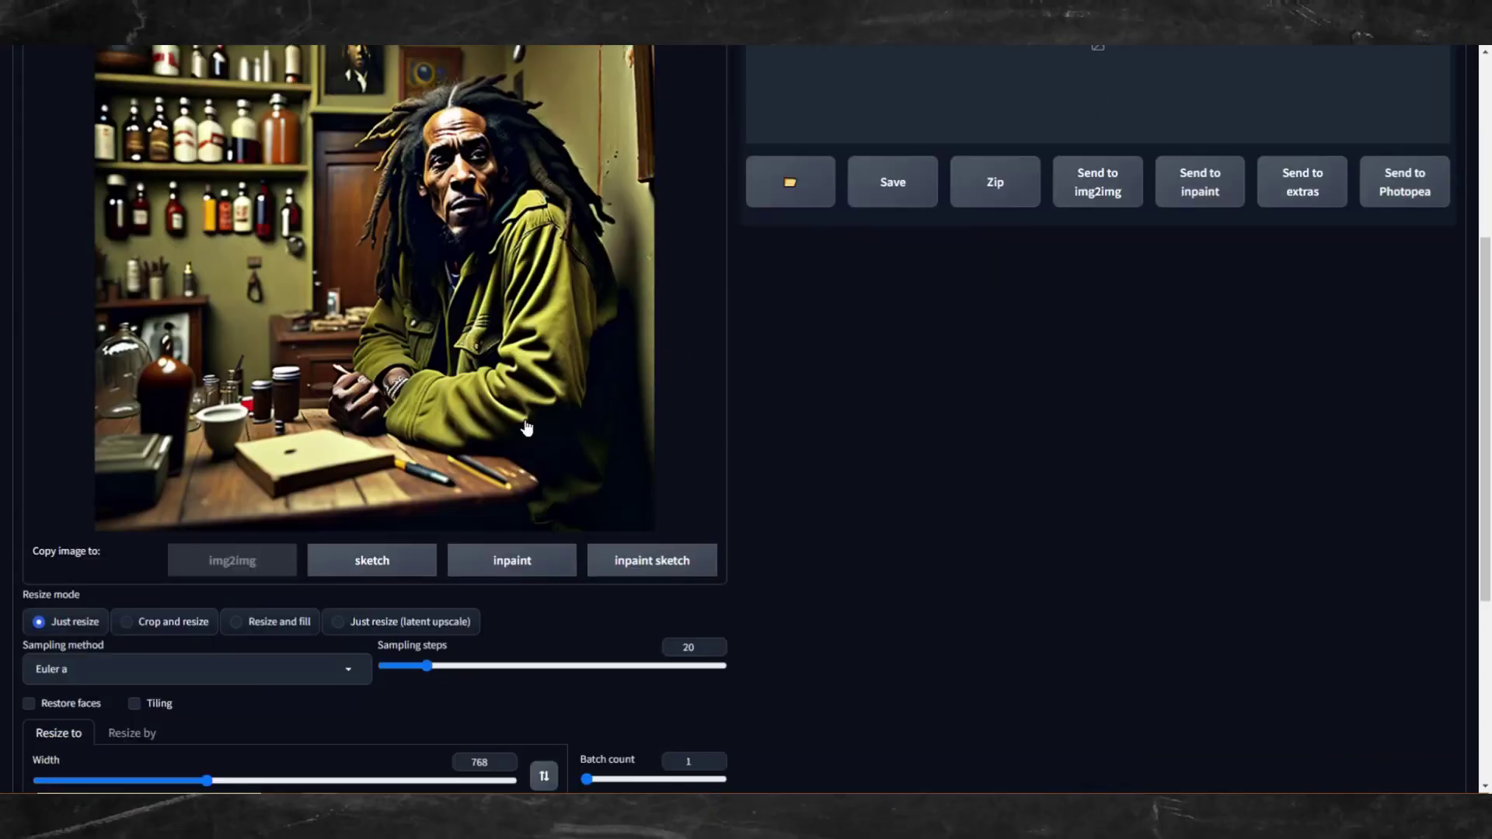
pyautogui.doubleClick(477, 509)
pyautogui.write('1024')
pyautogui.doubleClick(479, 554)
pyautogui.write('1024')
pyautogui.doubleClick(690, 646)
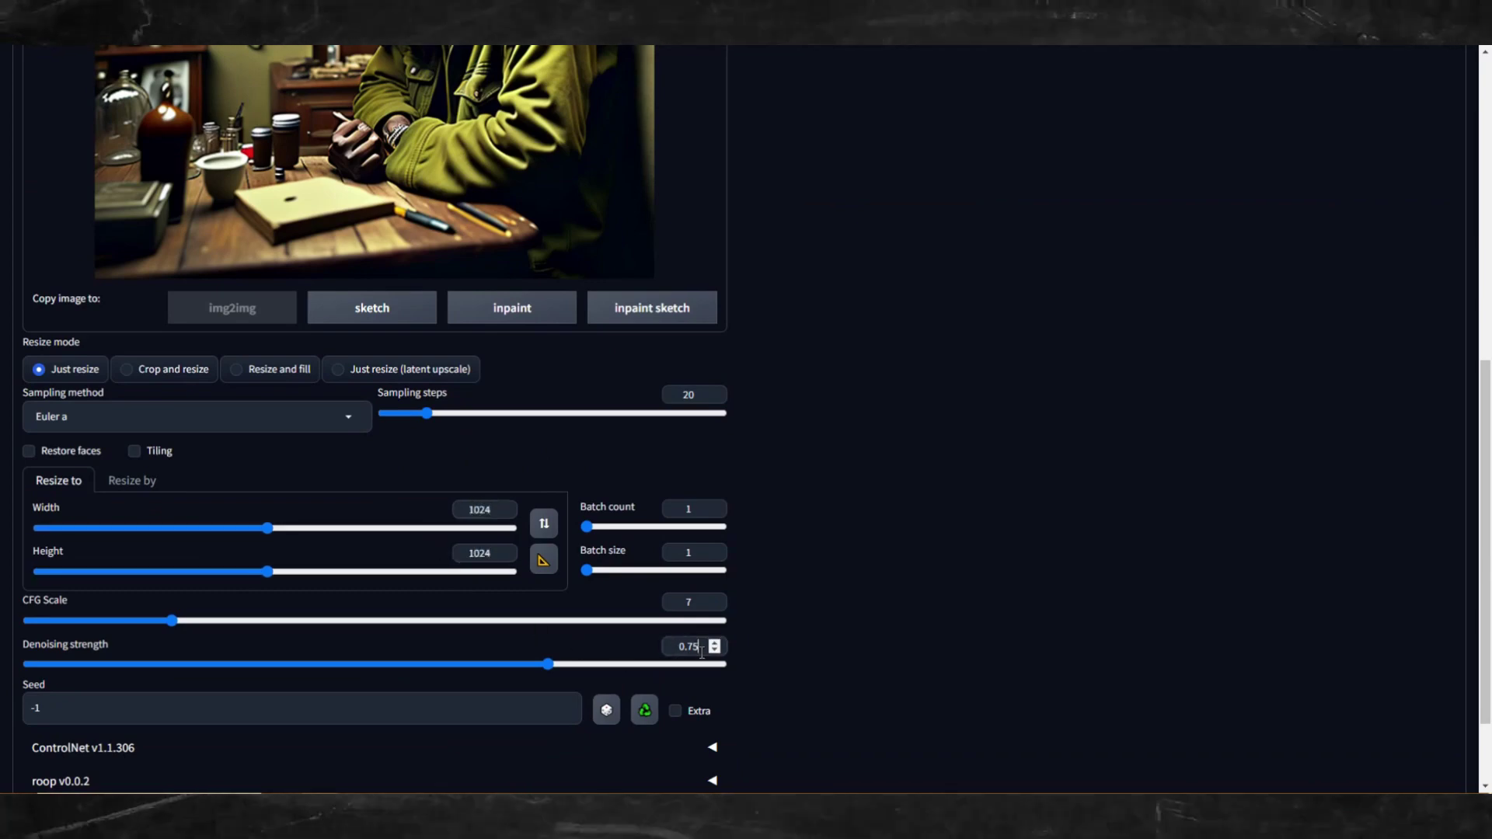
pyautogui.write('0.3')
# Step: Generate the refined image and preview the result full screen
pyautogui.scroll(10, 1051, 620)
pyautogui.scroll(1, 1051, 620)
pyautogui.click(1321, 187)
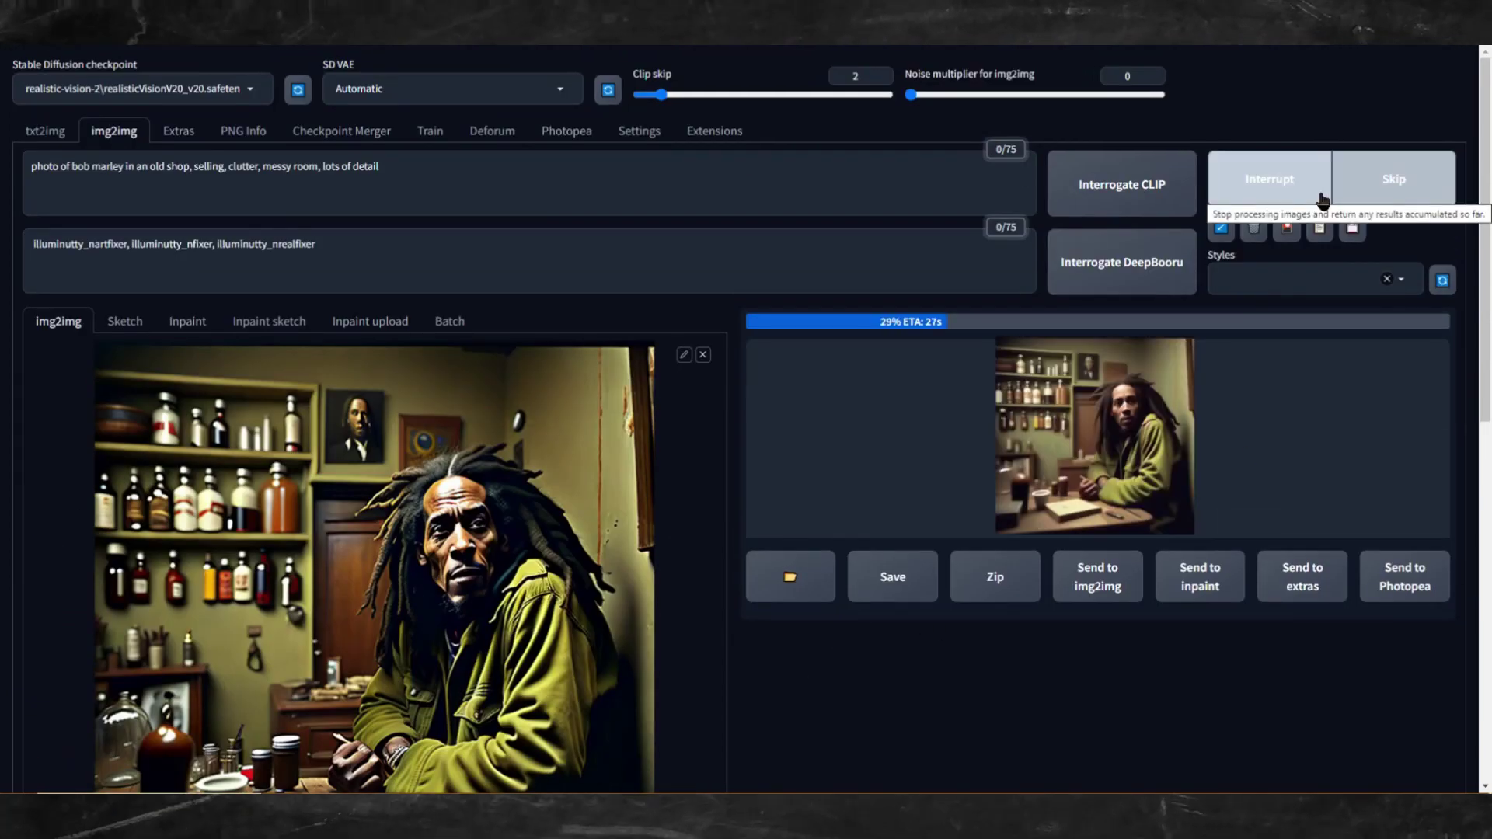
pyautogui.click(1053, 451)
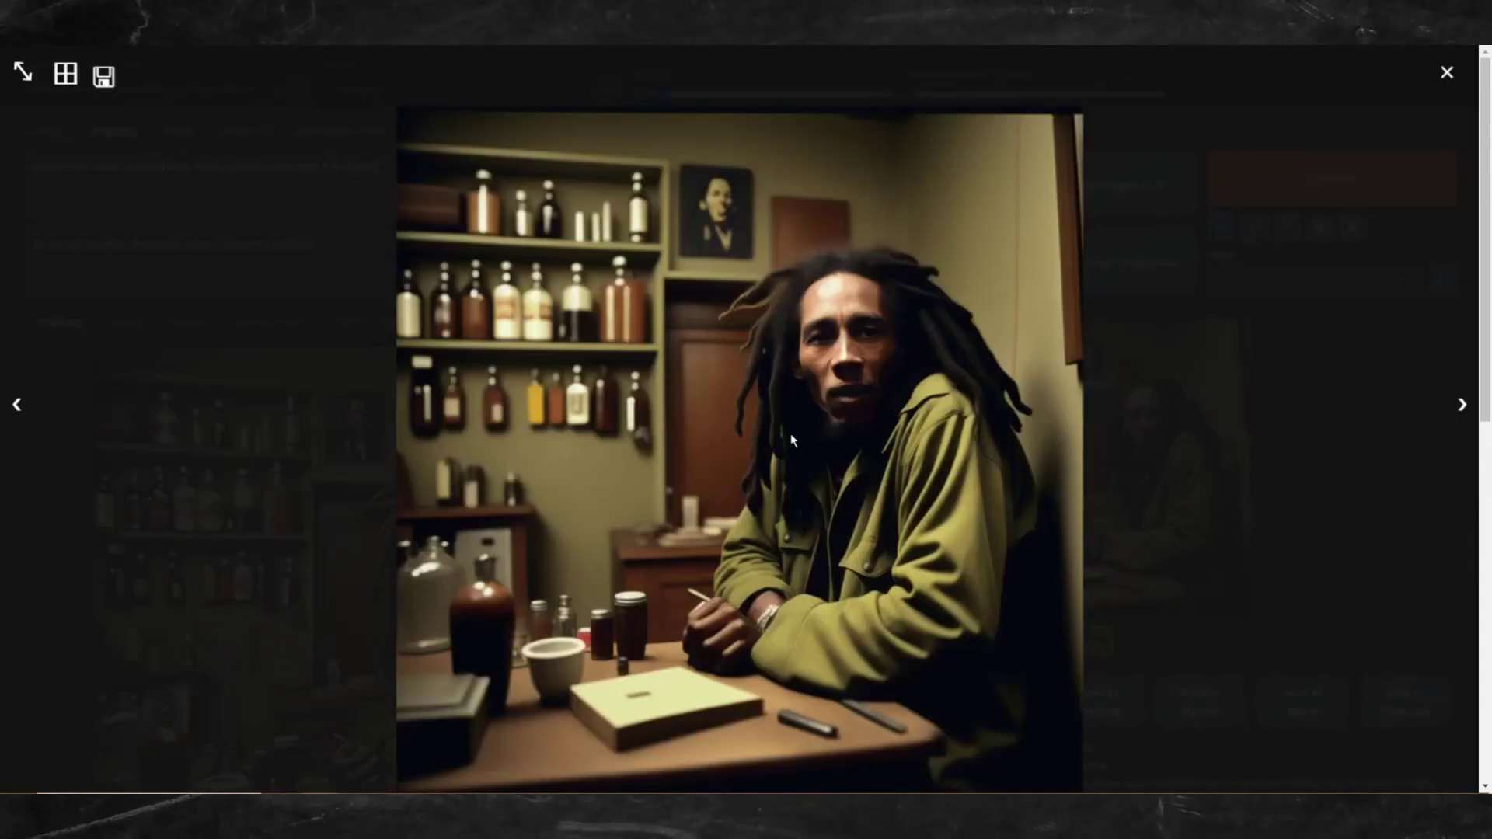
pyautogui.click(1150, 511)
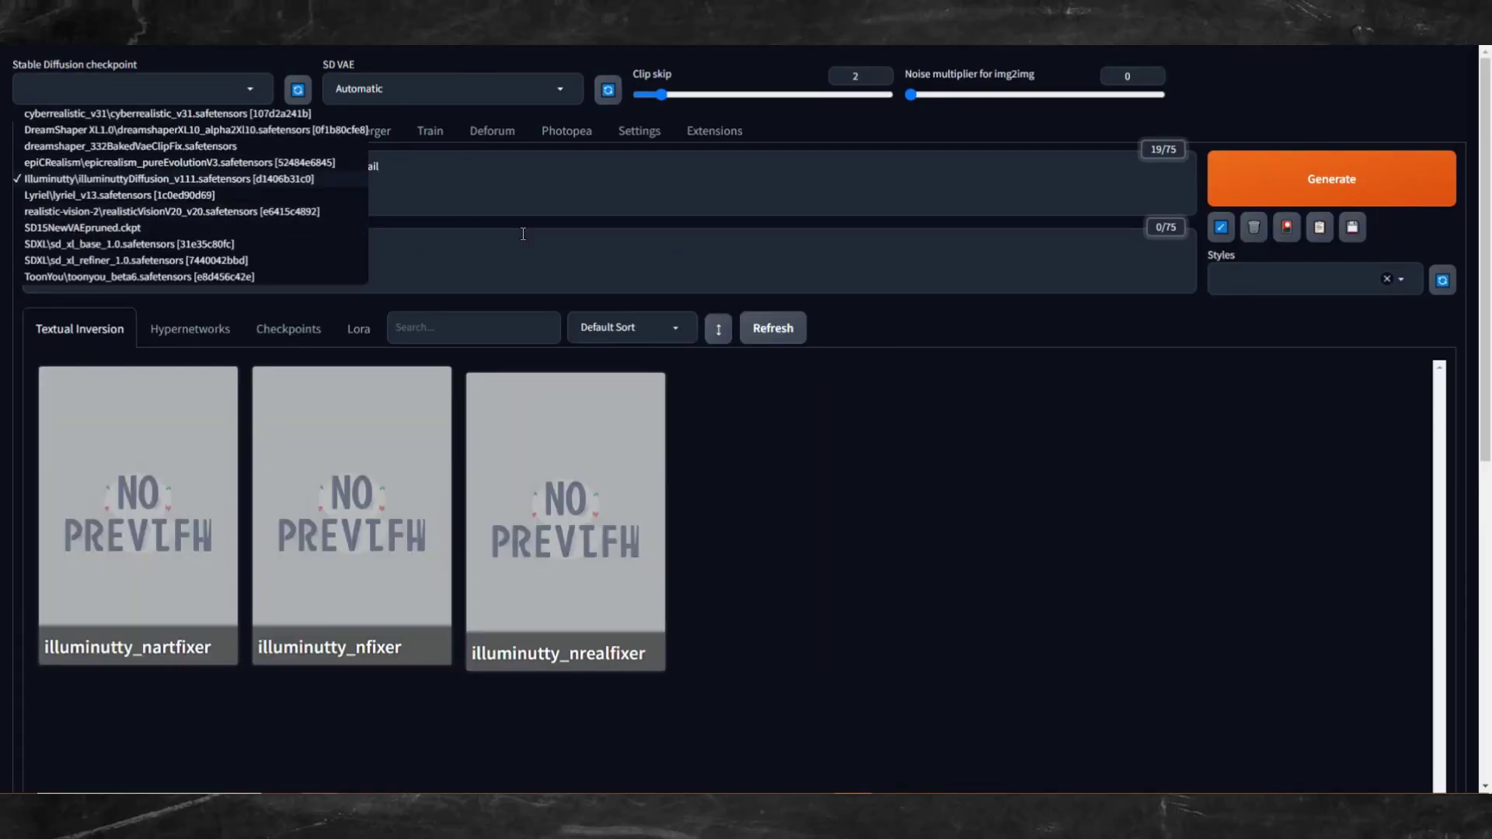
# Step: Add the nartfixer, nfixer and nrealfixer negative embeddings and generate
pyautogui.click(137, 497)
pyautogui.click(306, 590)
pyautogui.click(564, 513)
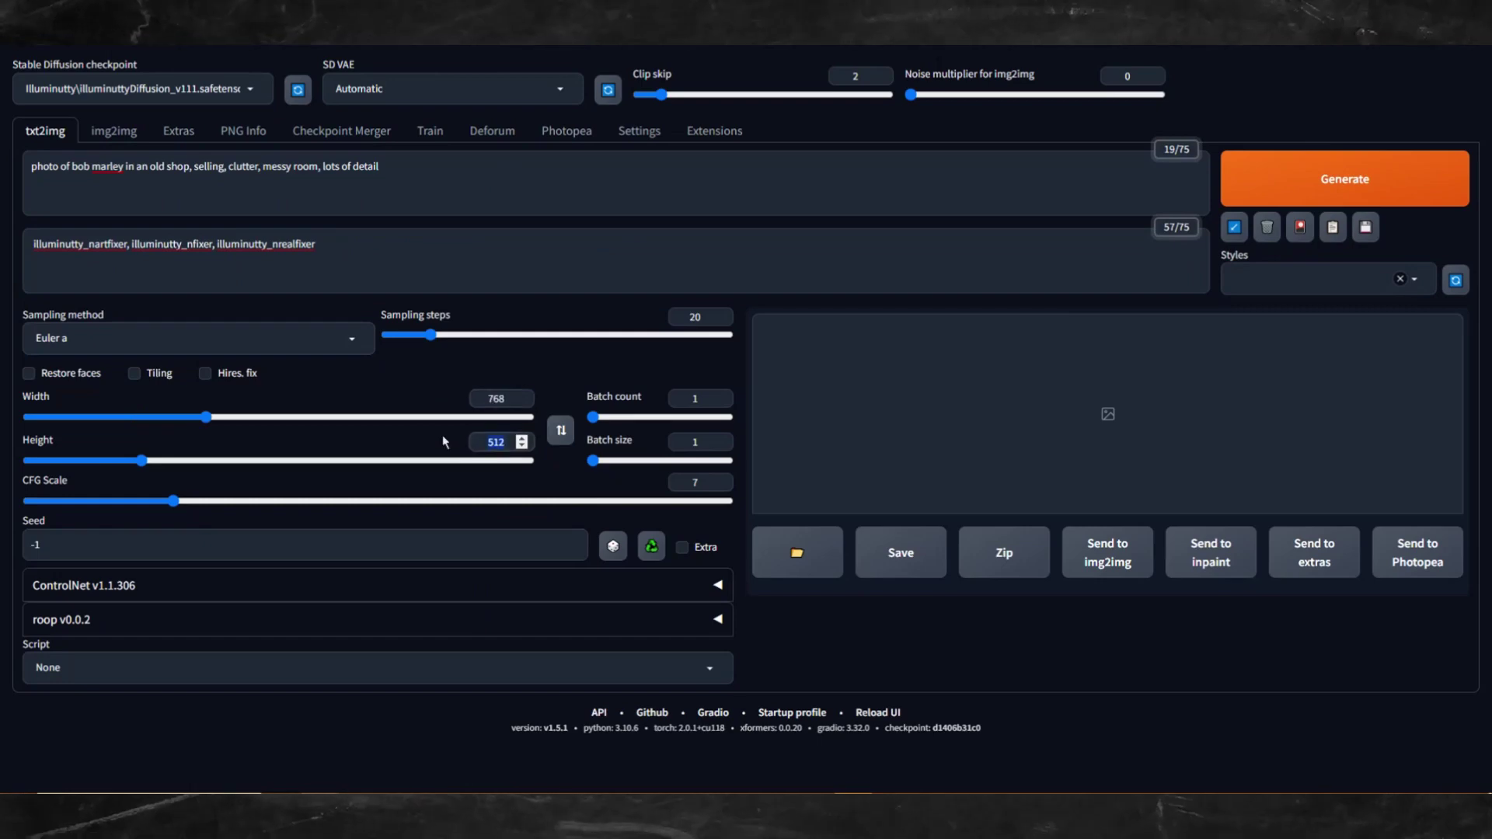
pyautogui.hotkey('ctrl', 'Return')
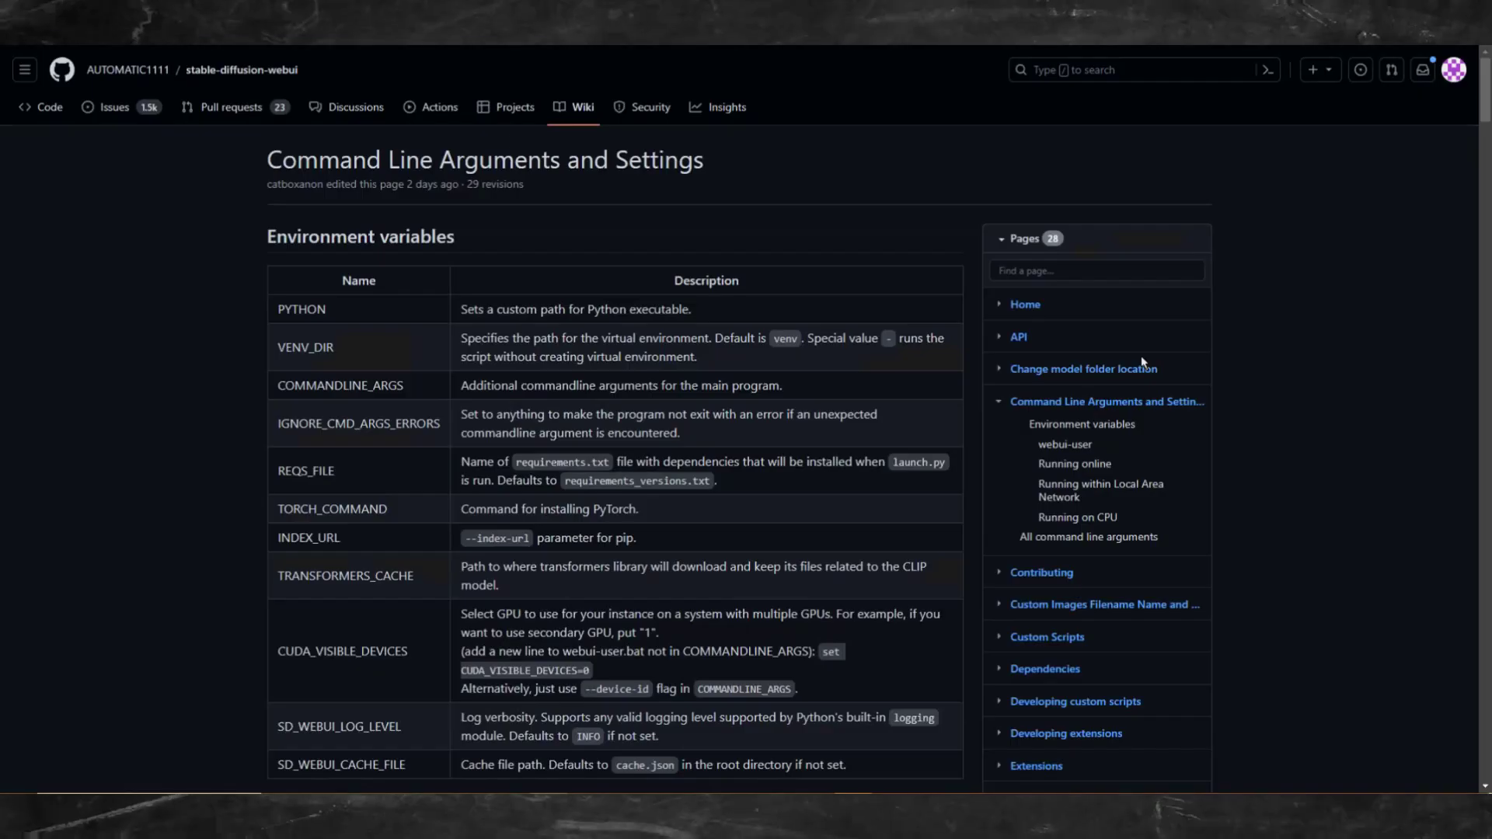
# Step: Enter the prompt 'man in fighting stance' and generate the OpenPose-guided image
pyautogui.scroll(-10, 530, 194)
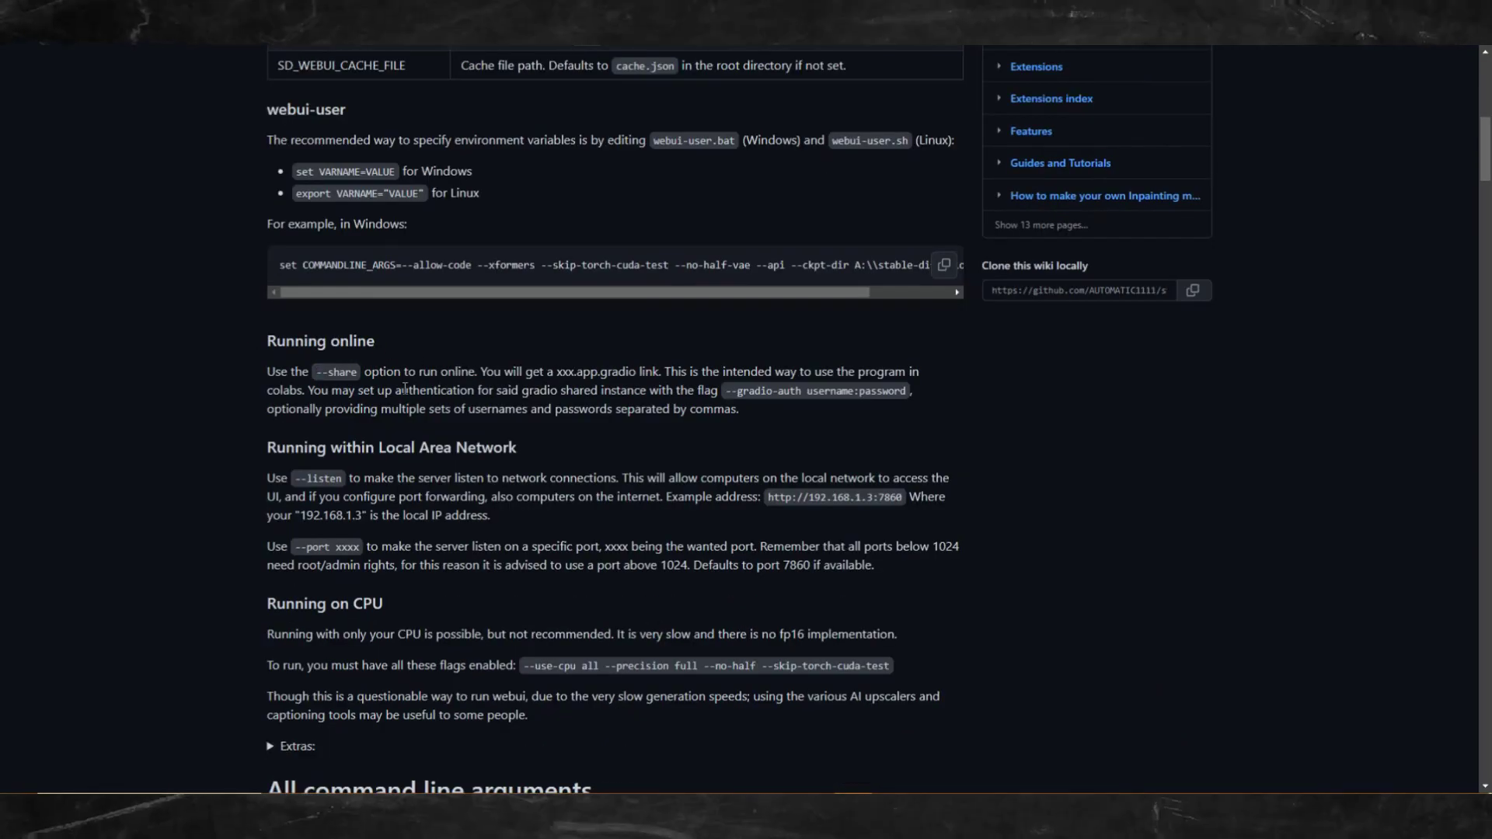
pyautogui.click(154, 223)
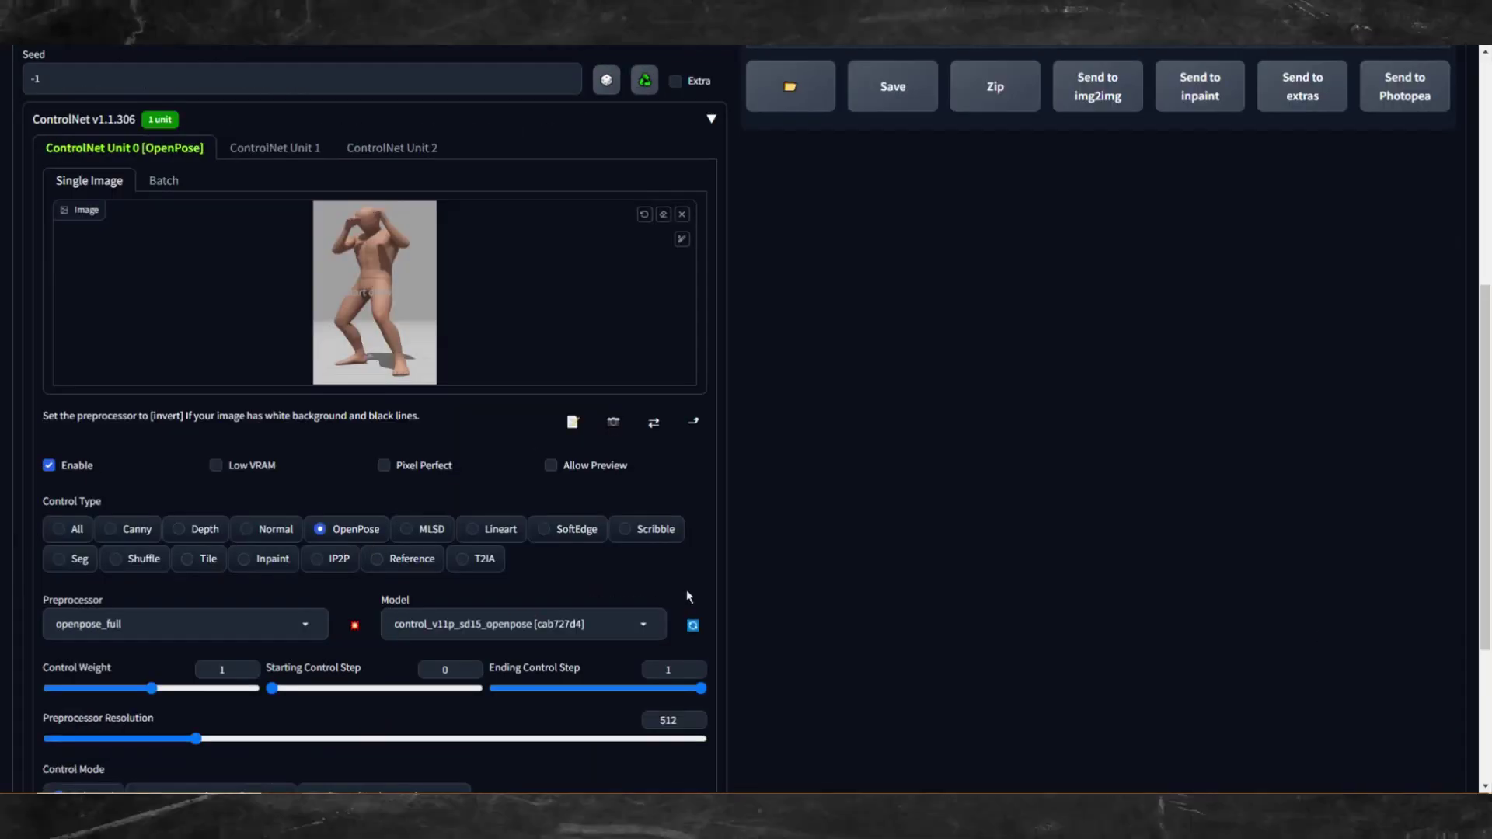
pyautogui.scroll(6, 345, 185)
pyautogui.click(345, 184)
pyautogui.write('man in fighting stance')
pyautogui.hotkey('ctrl', 'Return')
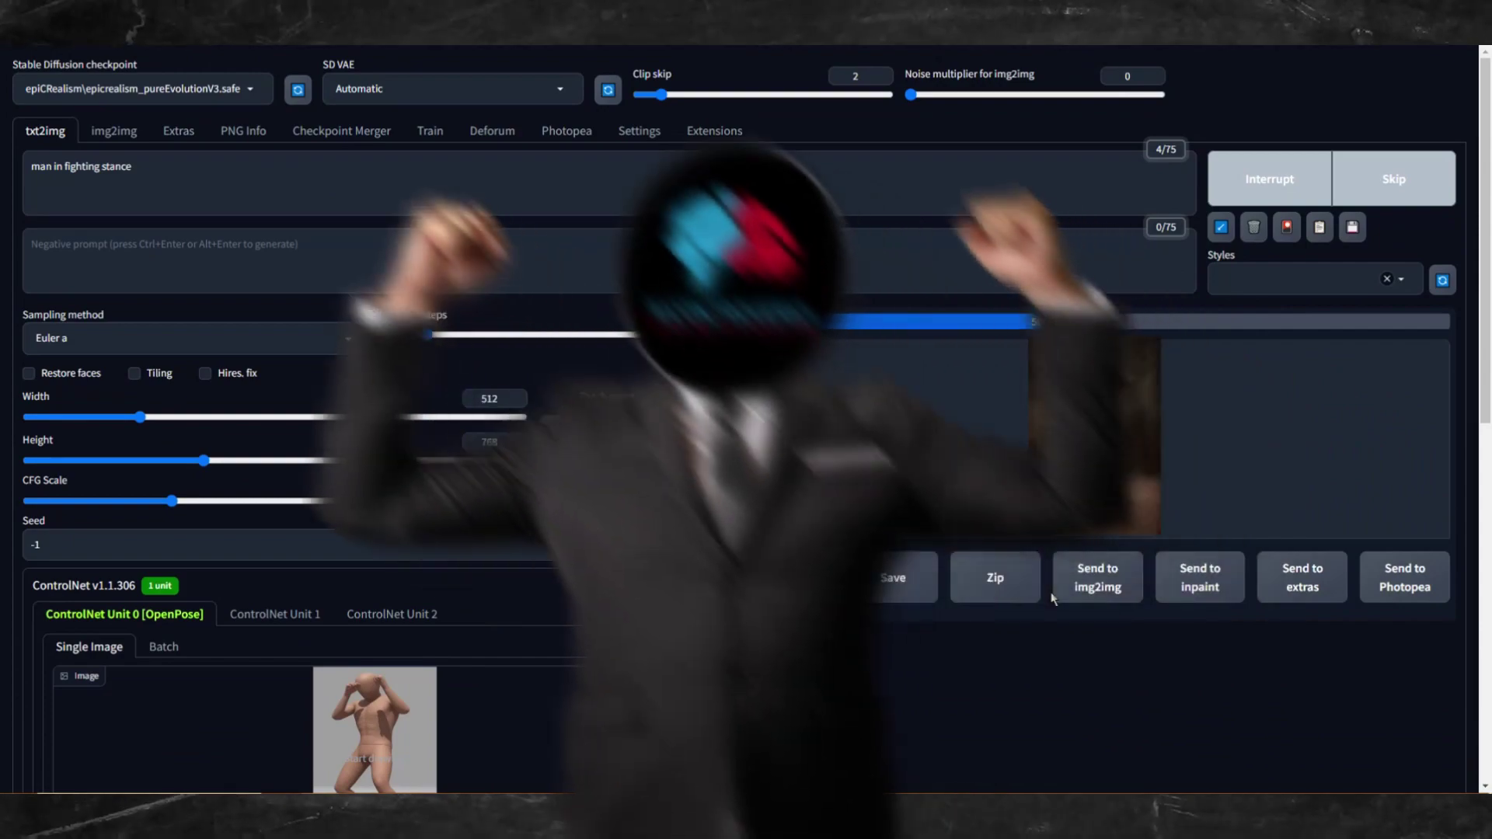